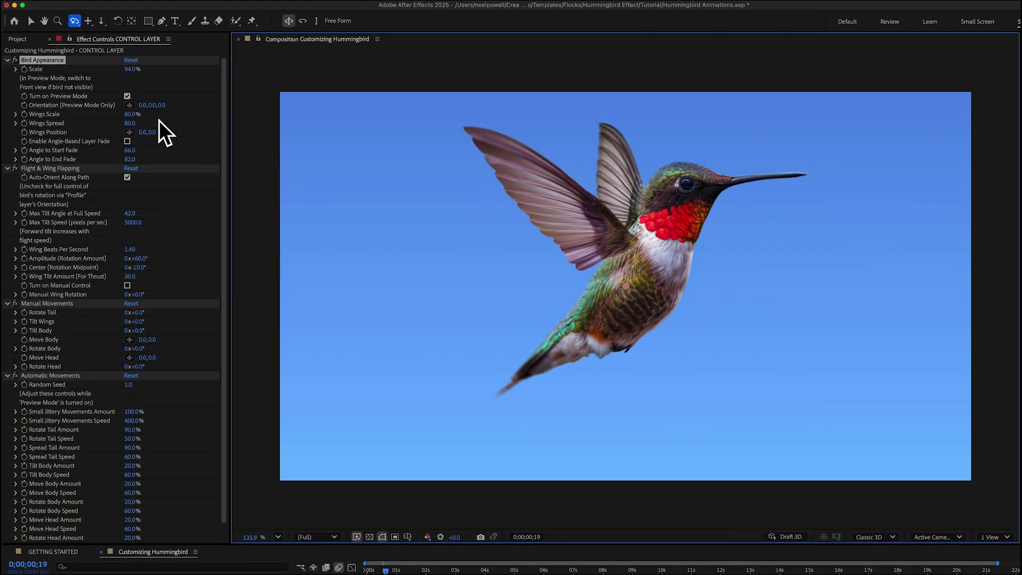
Scale the wings to 99.7%, move them to -6.0,0.0, pose tail, body and head, then preview.
left_click_drag(130, 114, 241, 125)
left_click_drag(163, 132, 133, 133)
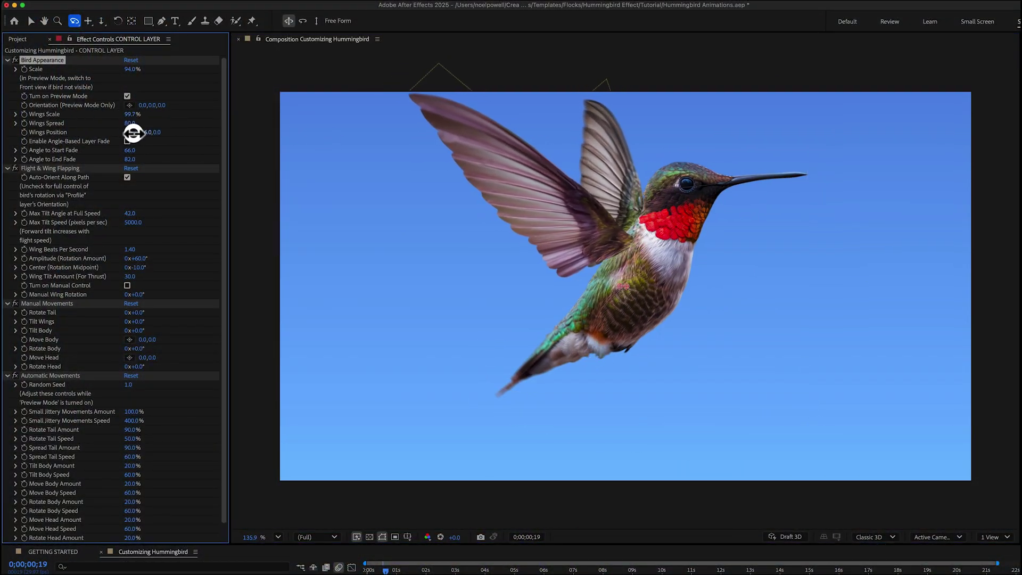
left_click_drag(130, 277, 133, 349)
left_click_drag(143, 358, 126, 368)
key("0")
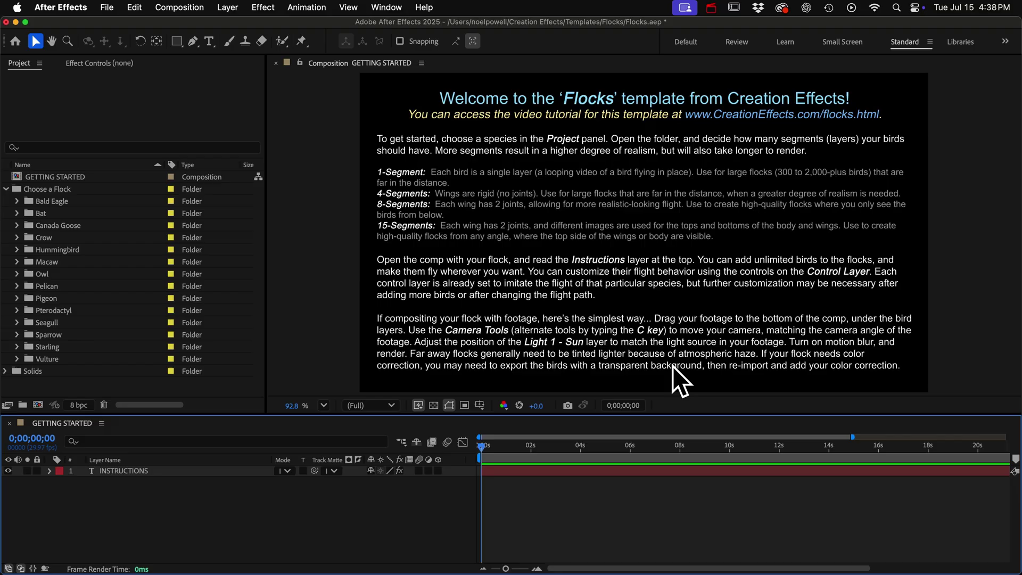
Expand Choose a Flock > Hummingbird, open the Hummingbird comp and preview its flight.
left_click(47, 250)
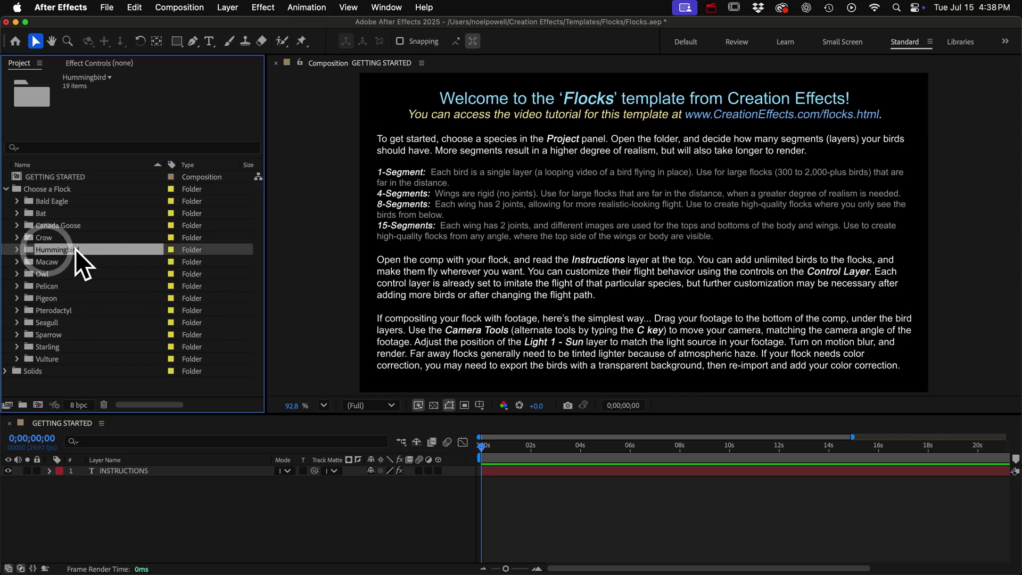
left_click(17, 250)
left_click(78, 263)
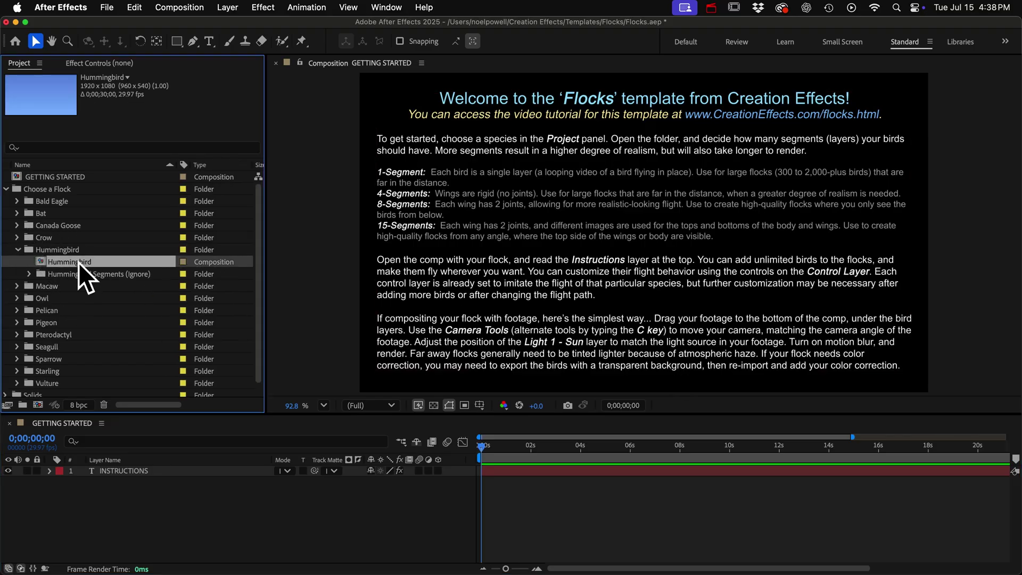
double_click(78, 263)
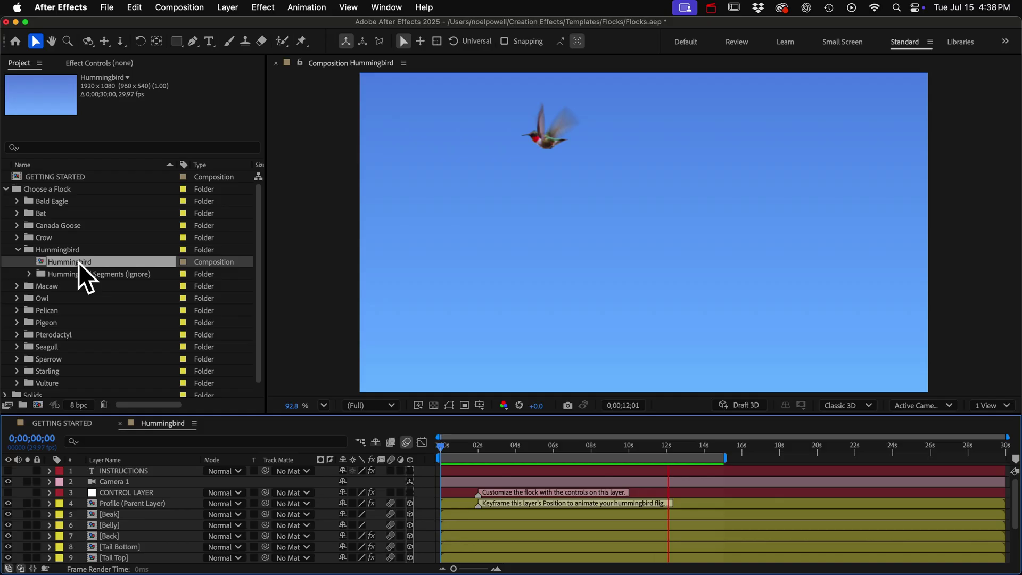
key("space")
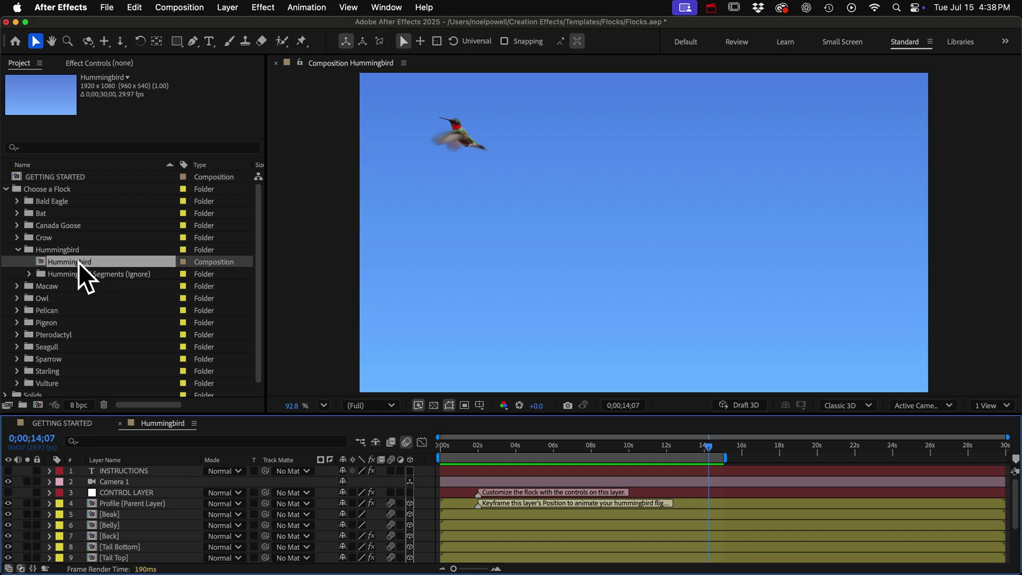
Select the CONTROL LAYER and browse its Effect Controls parameters.
left_click(126, 494)
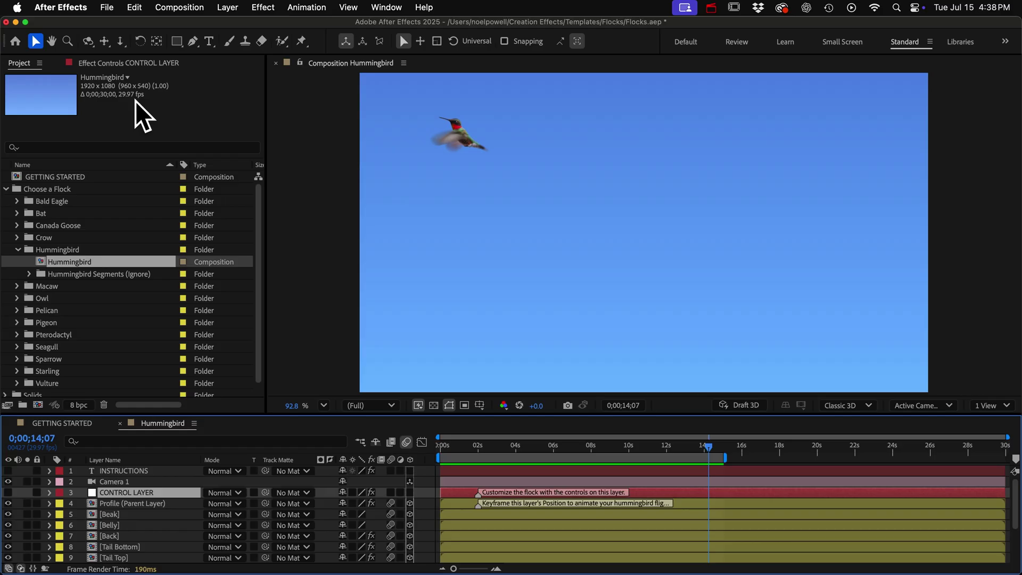
left_click(109, 62)
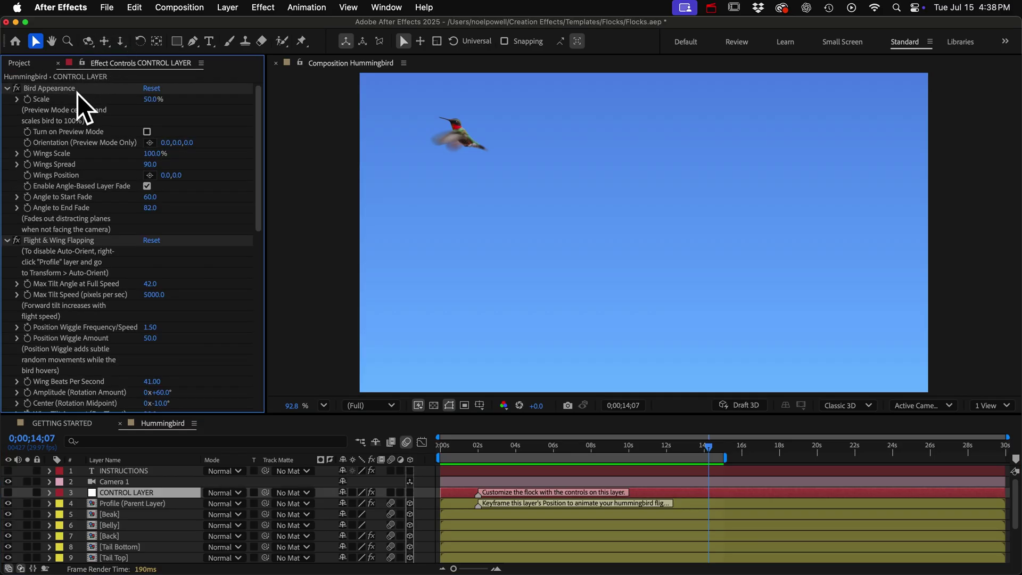
scroll(75, 280, "down", 15)
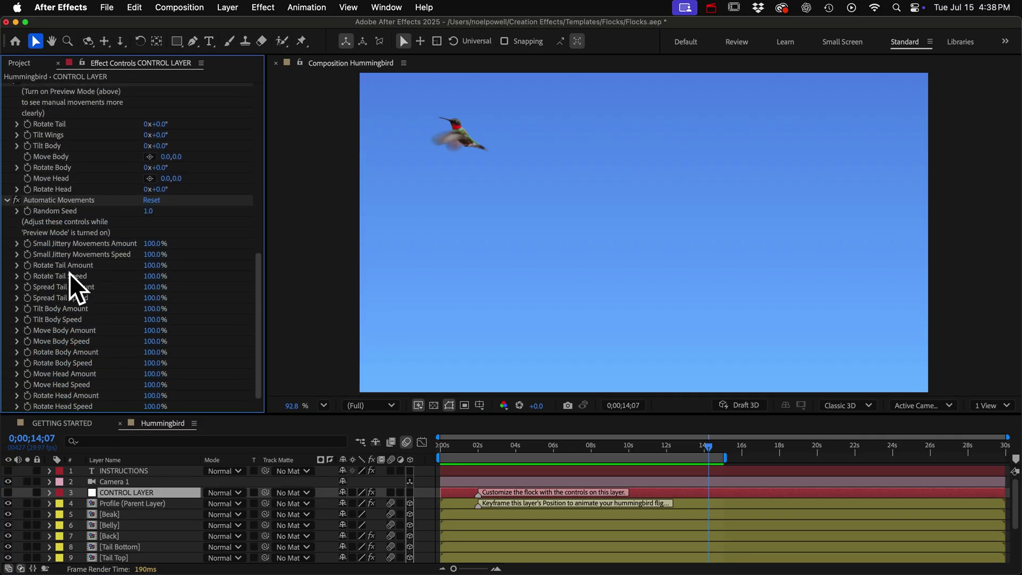
scroll(71, 274, "up", 15)
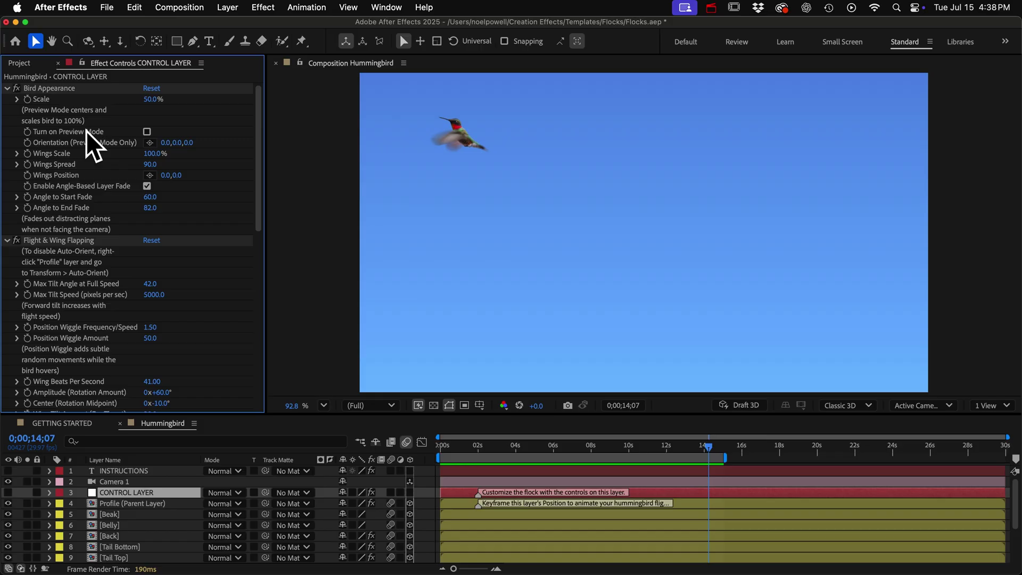
Turn on Preview Mode and preview the enlarged hummingbird.
left_click(147, 131)
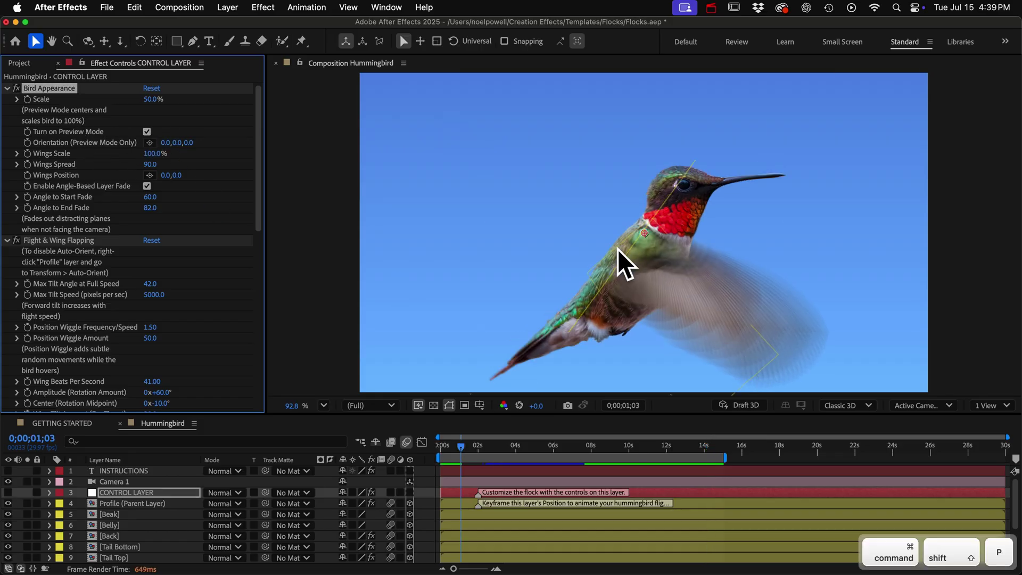
key("super+shift+p")
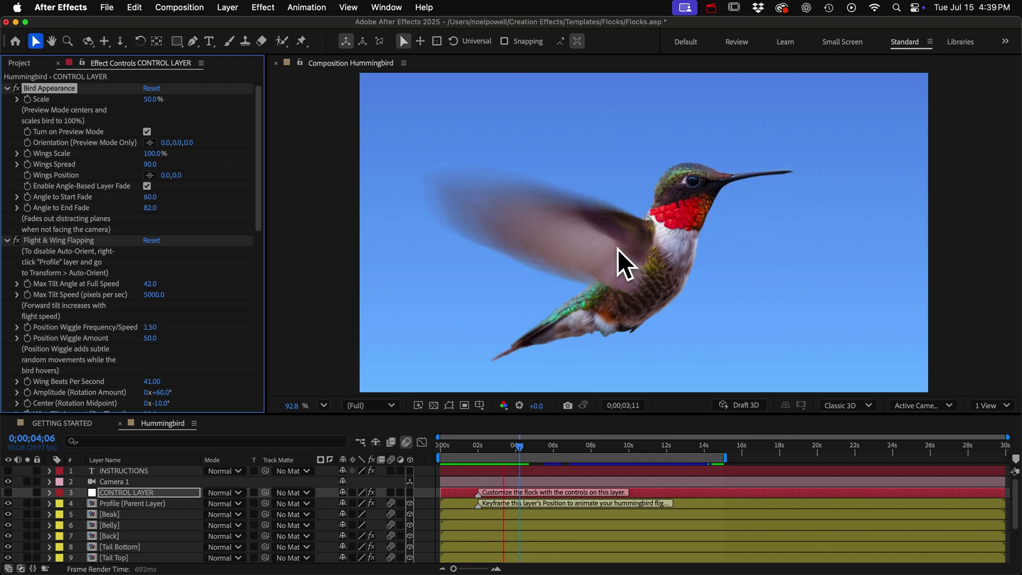
key("space")
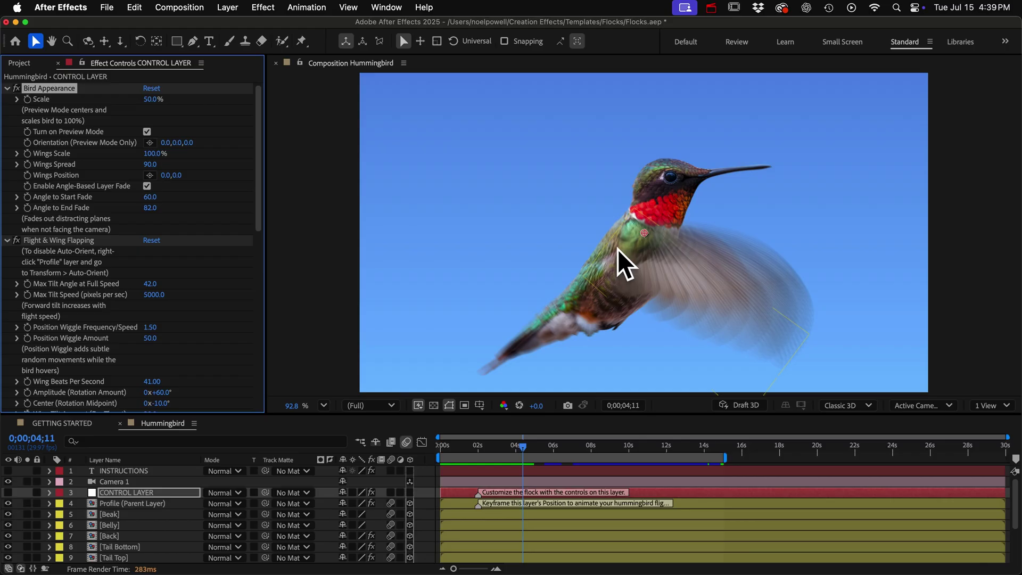
Check Camera 1's view list, then set the preview orientation to 0.0,172.0,-1.0.
left_click(131, 482)
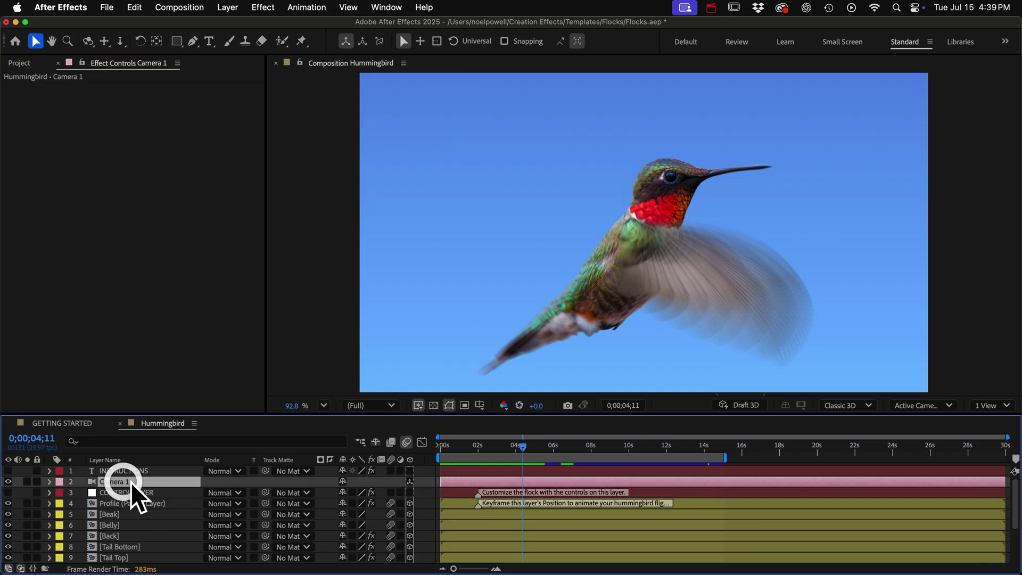
left_click(937, 410)
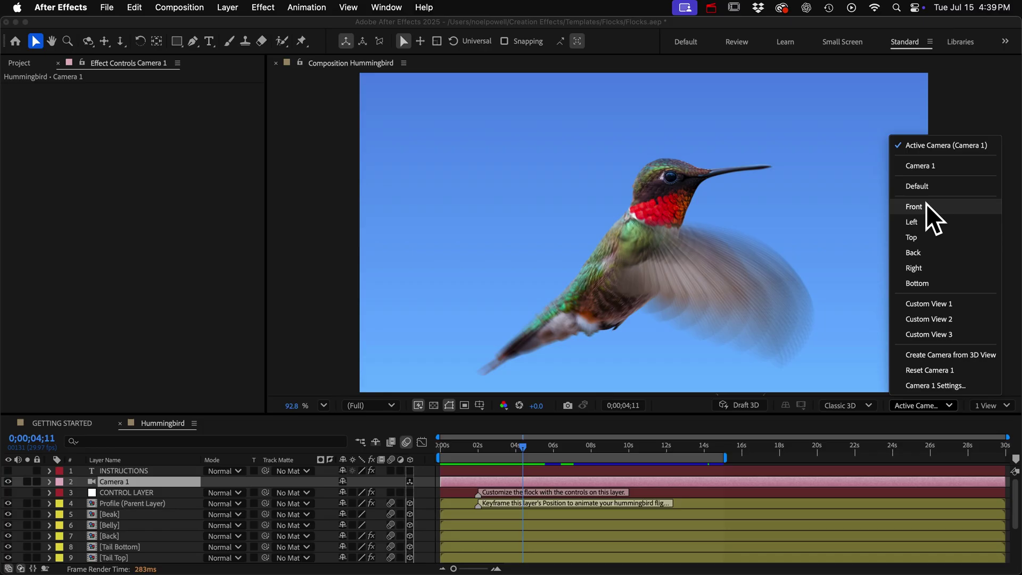
left_click(626, 276)
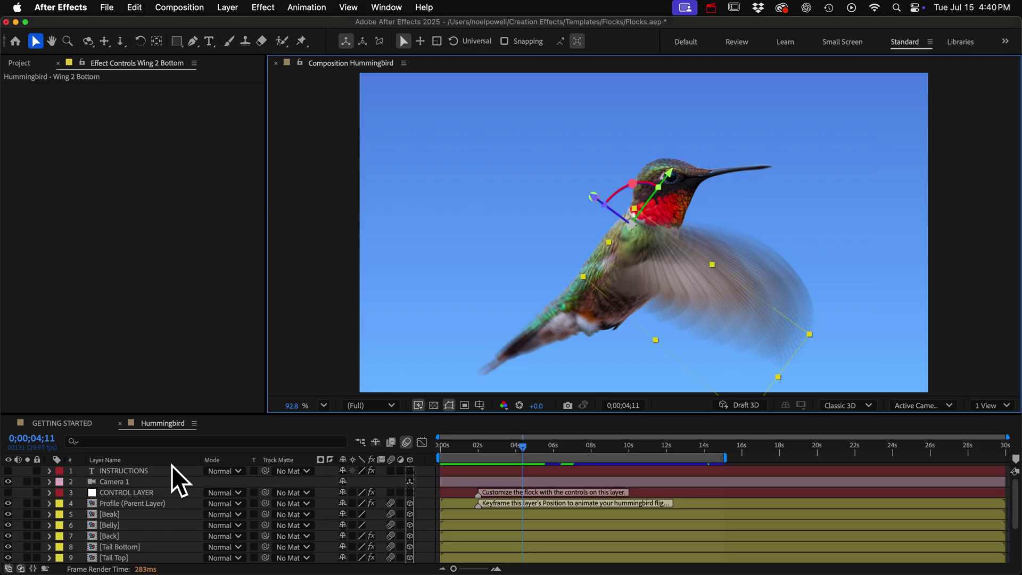
left_click(134, 492)
left_click_drag(178, 142, 228, 162)
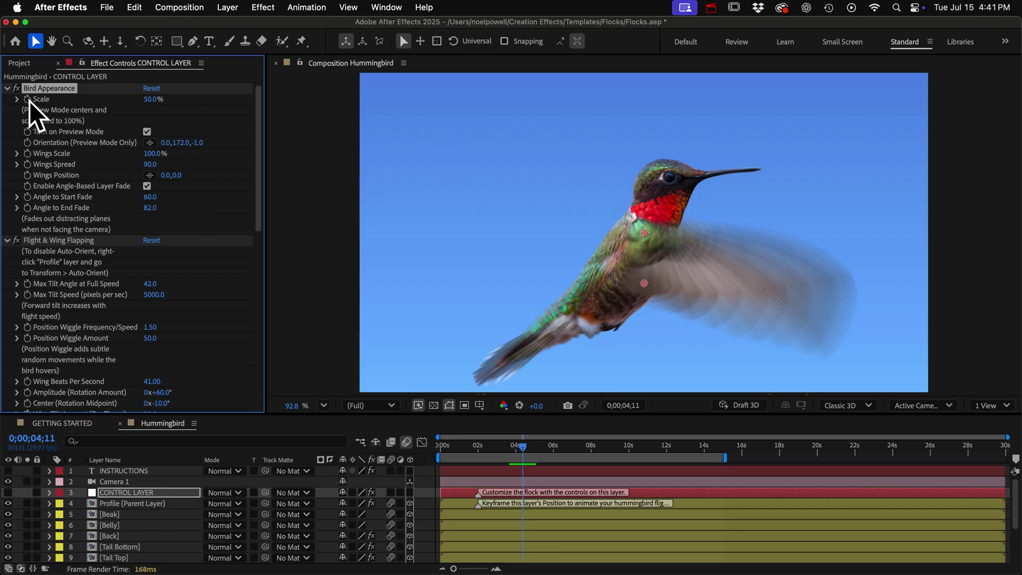
Preview the flight with Flight & Wing Flapping selected, lowering Position Wiggle Frequency/Speed to 0.30.
left_click(8, 88)
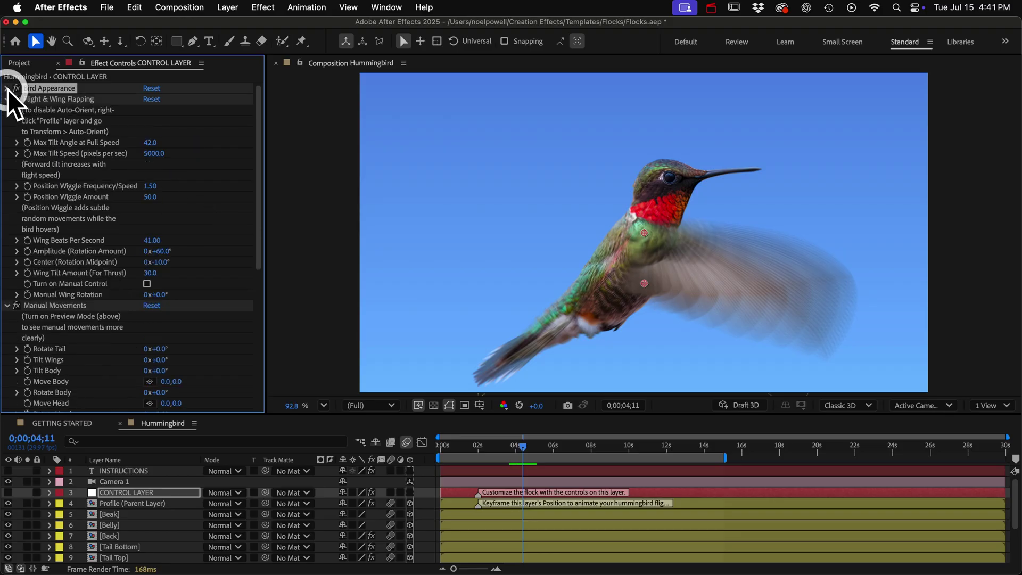
left_click(63, 99)
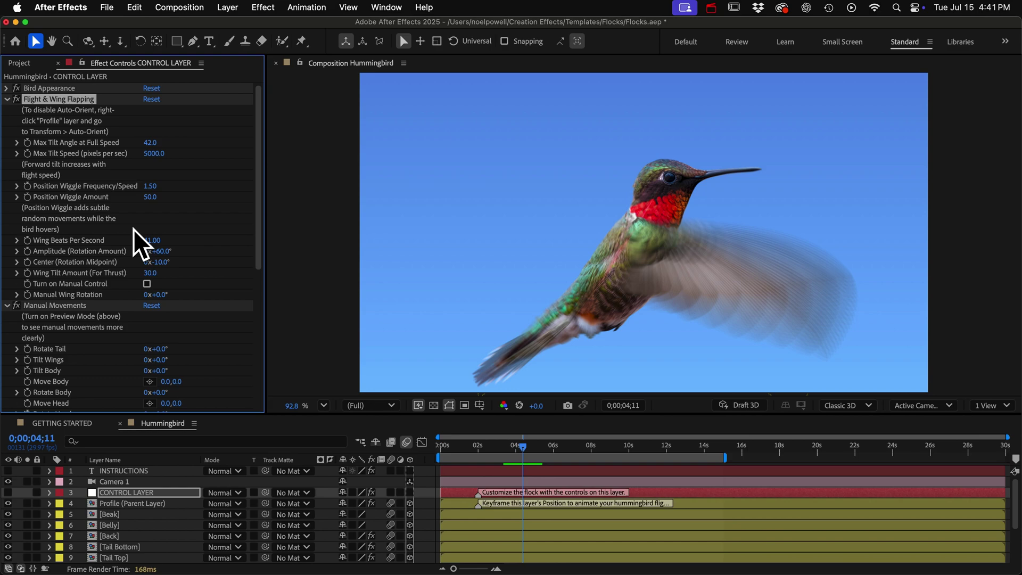
key("Up")
key("KP_0")
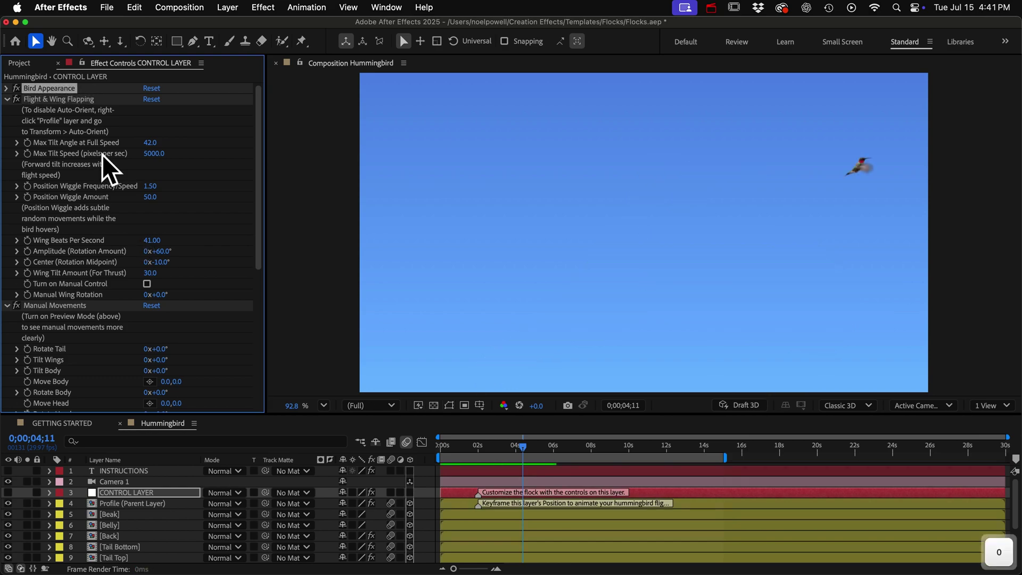
key("space")
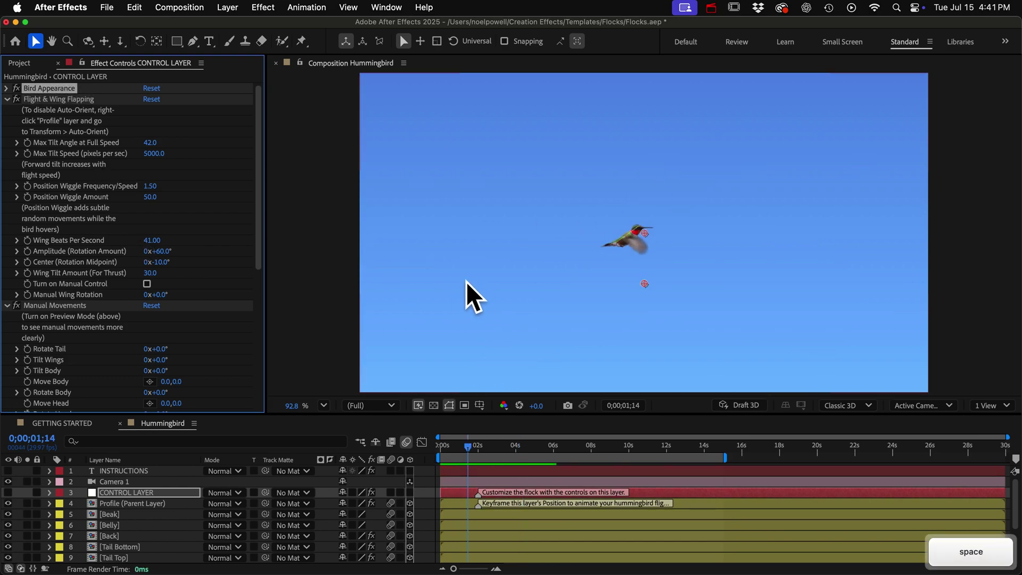
key("KP_0")
key("space")
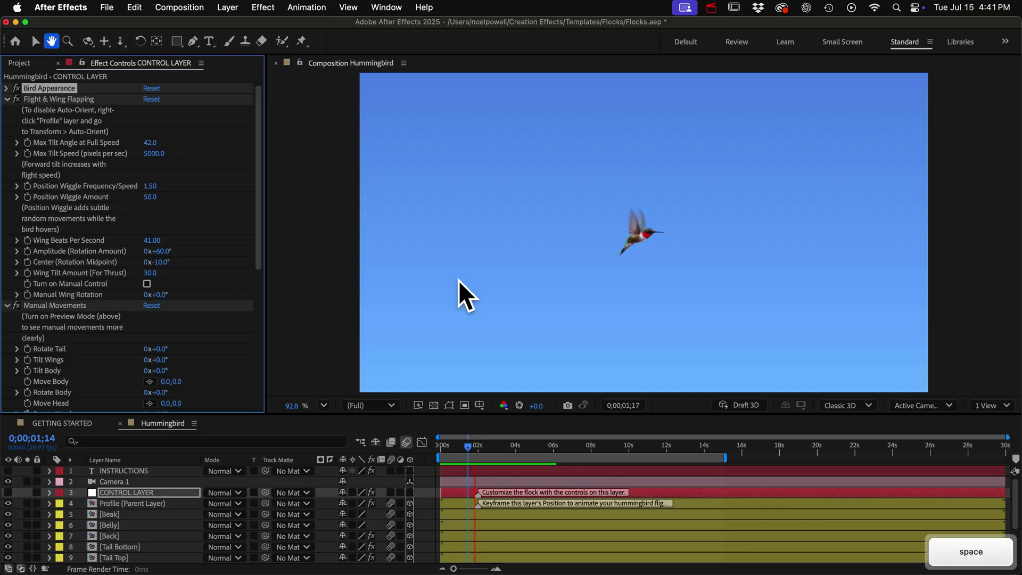
key("KP_0")
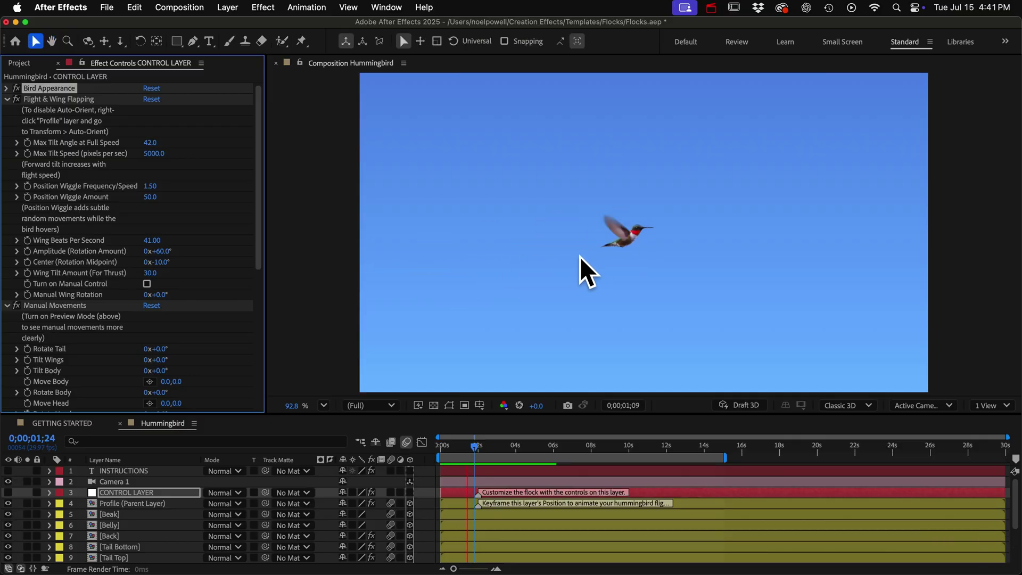
key("space")
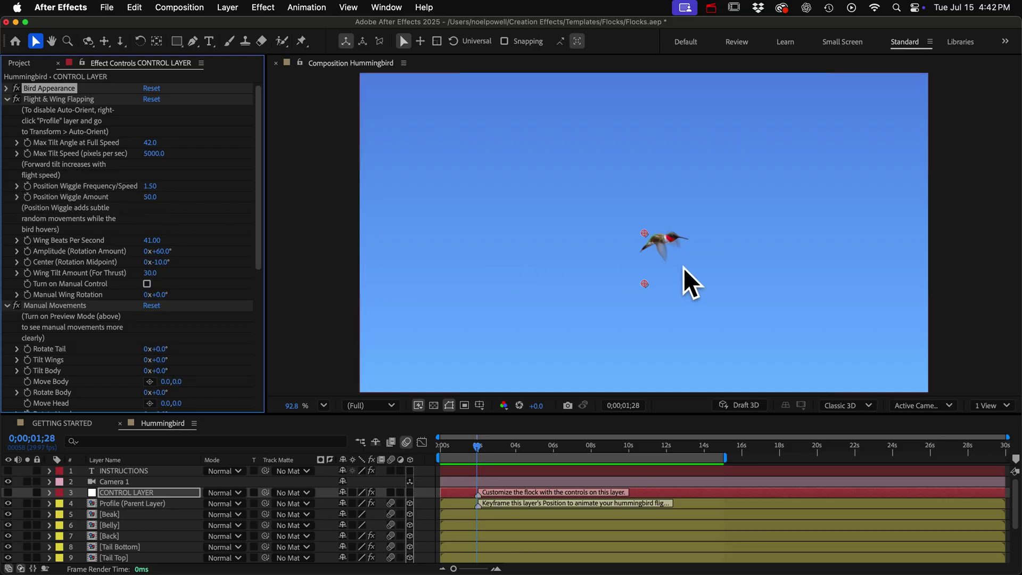
key("space")
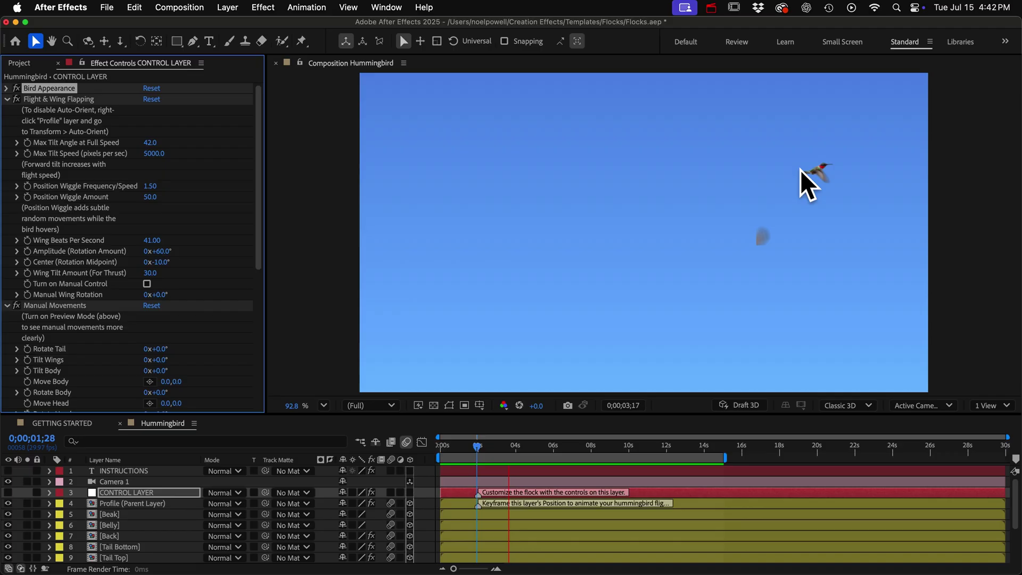
key("space")
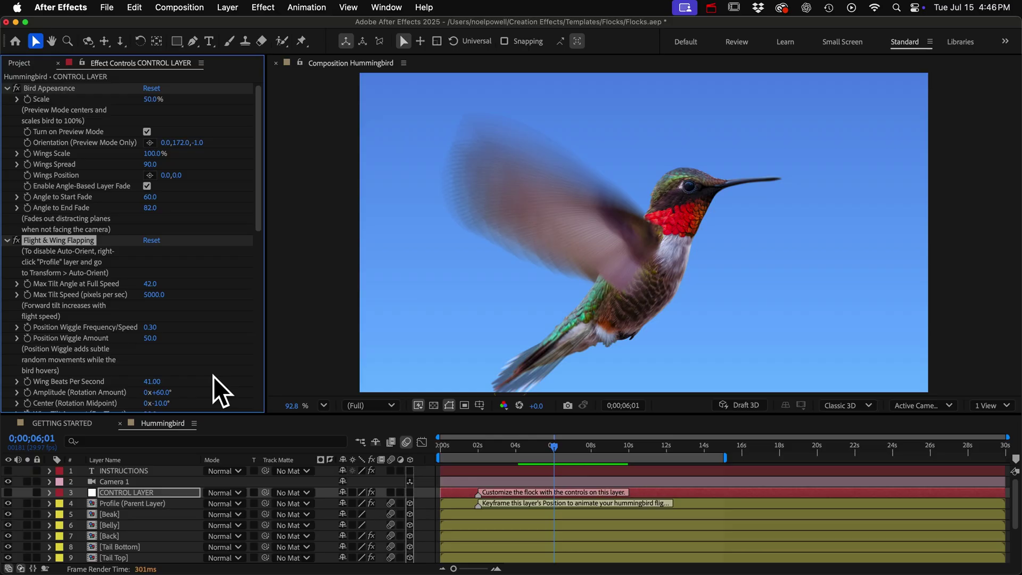
Review the composition's advanced motion blur settings in Composition Settings.
left_click(193, 9)
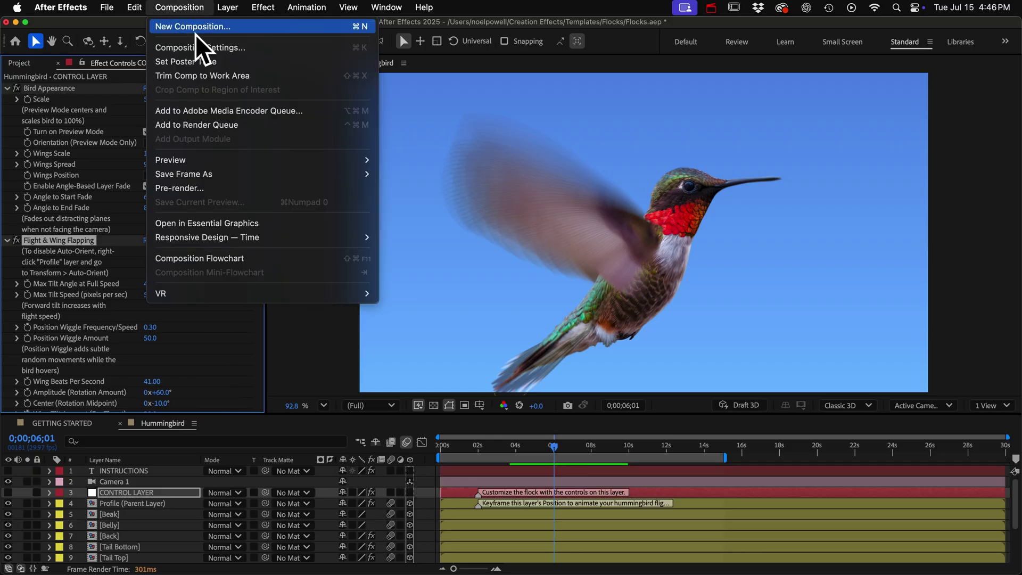
left_click(199, 49)
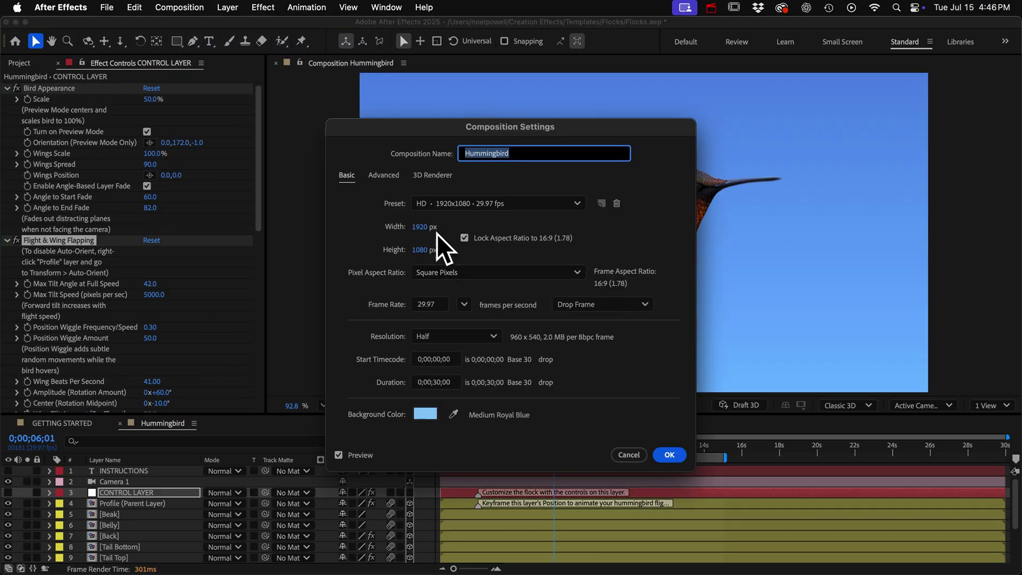
left_click(385, 174)
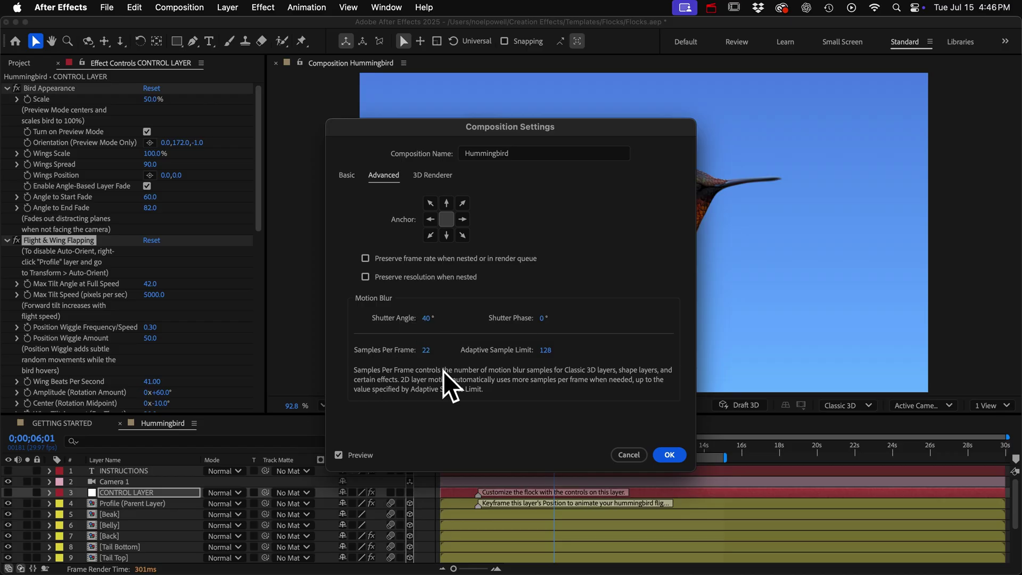
left_click(670, 454)
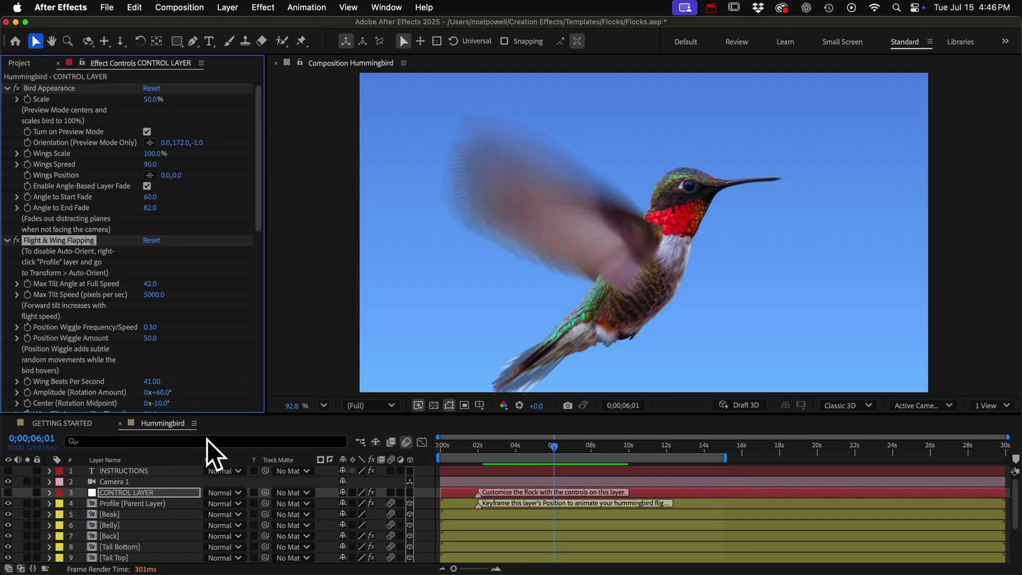
Set Wing Beats Per Second to 1 and preview the slower flapping.
left_click(152, 381)
type("1")
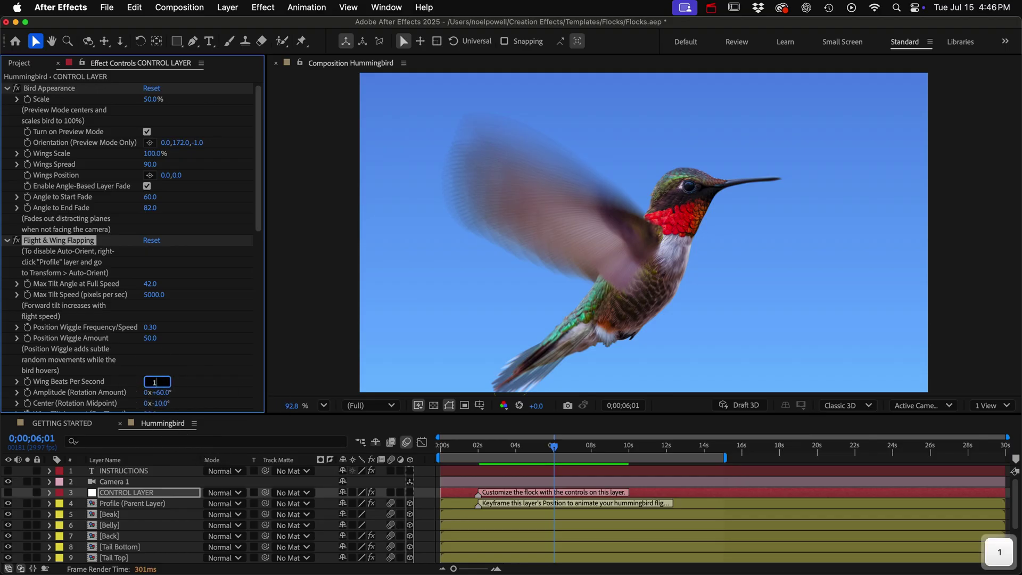
key("Return")
key("KP_0")
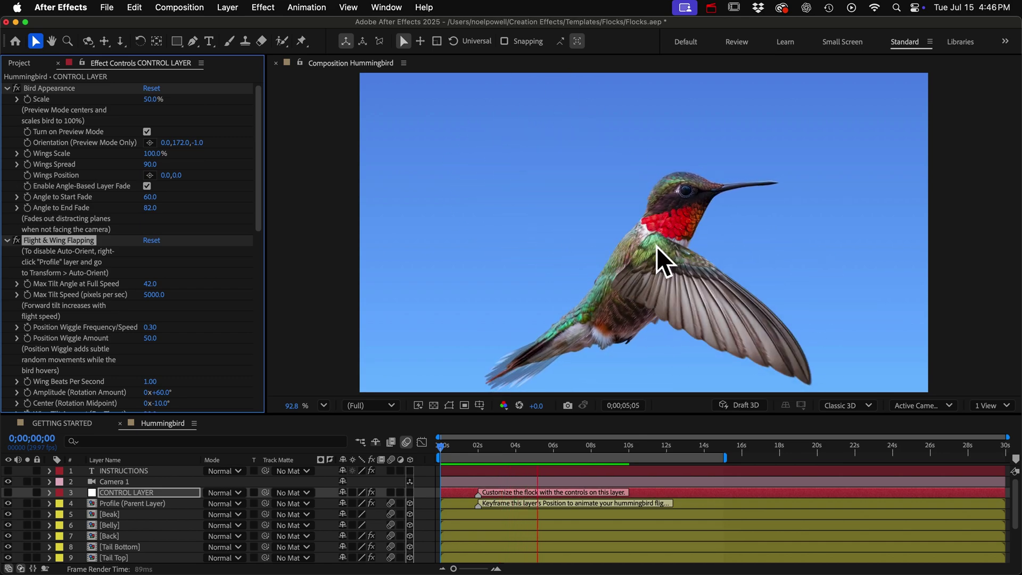
key("space")
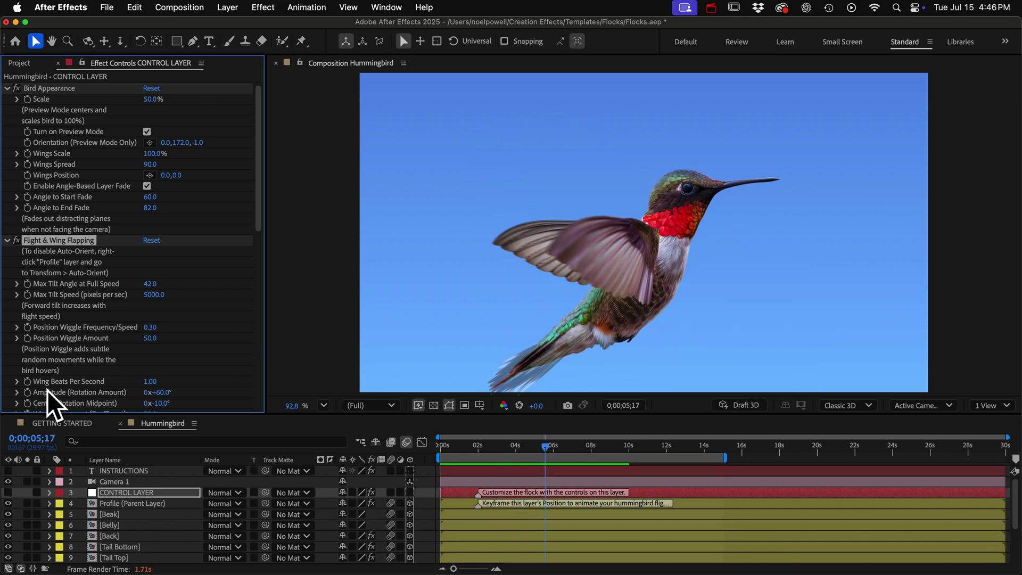
scroll(46, 391, "down", 3)
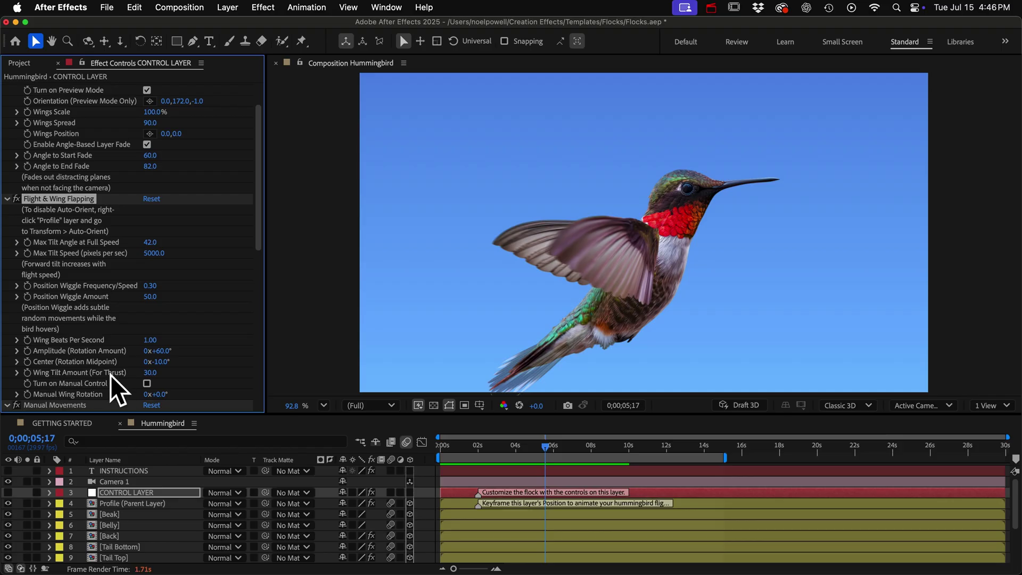
Turn on Manual Control and rotate the wings manually to 33 degrees.
left_click(147, 383)
mouse_move(160, 395)
left_mouse_down()
mouse_move(228, 401)
mouse_move(167, 401)
left_mouse_up()
key("super+shift+p")
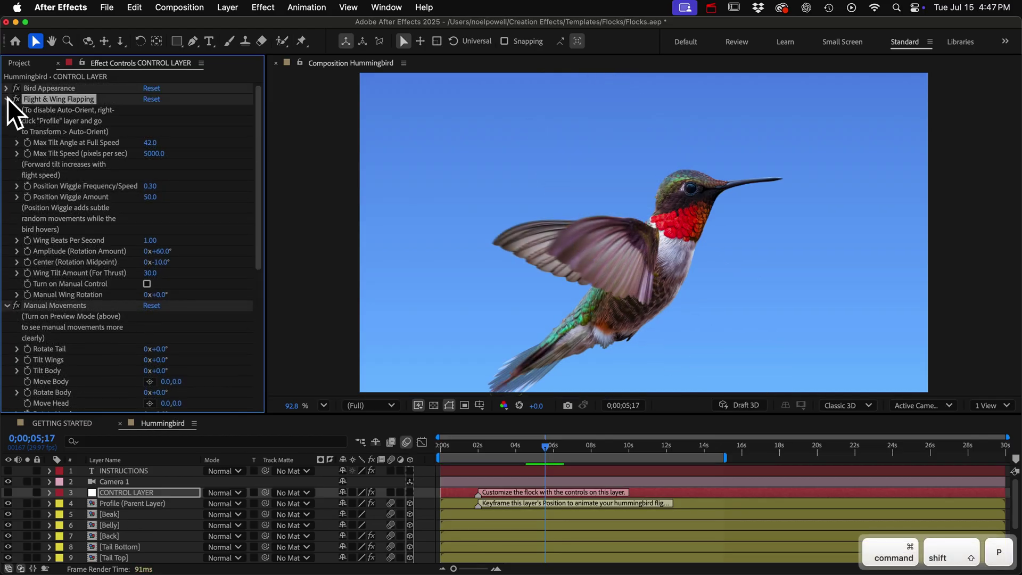
left_click(7, 99)
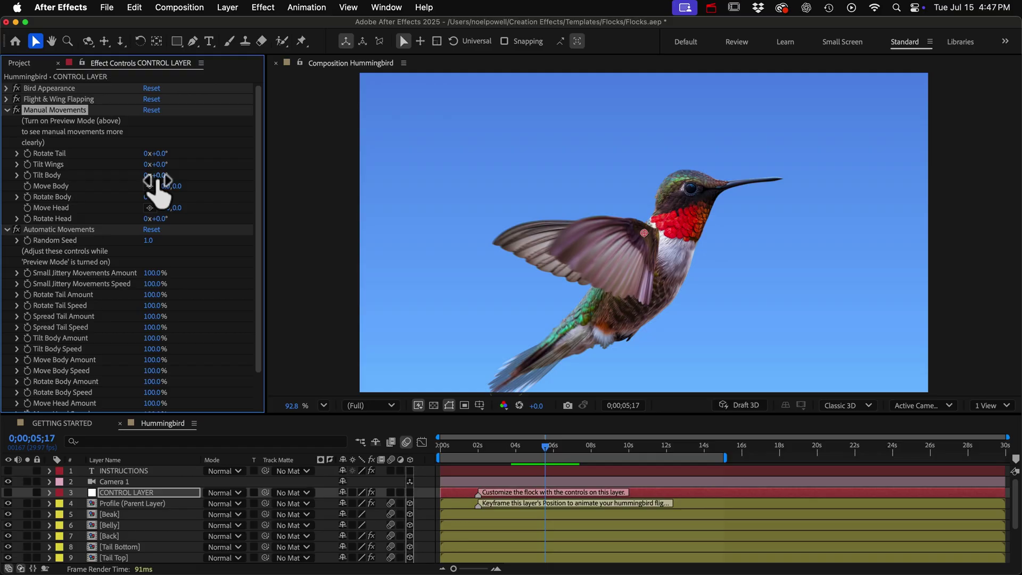
Tilt the body to horizontal, swing the head back and forth, and collapse Manual Movements.
mouse_move(157, 181)
left_mouse_down()
mouse_move(186, 183)
mouse_move(154, 184)
left_mouse_up()
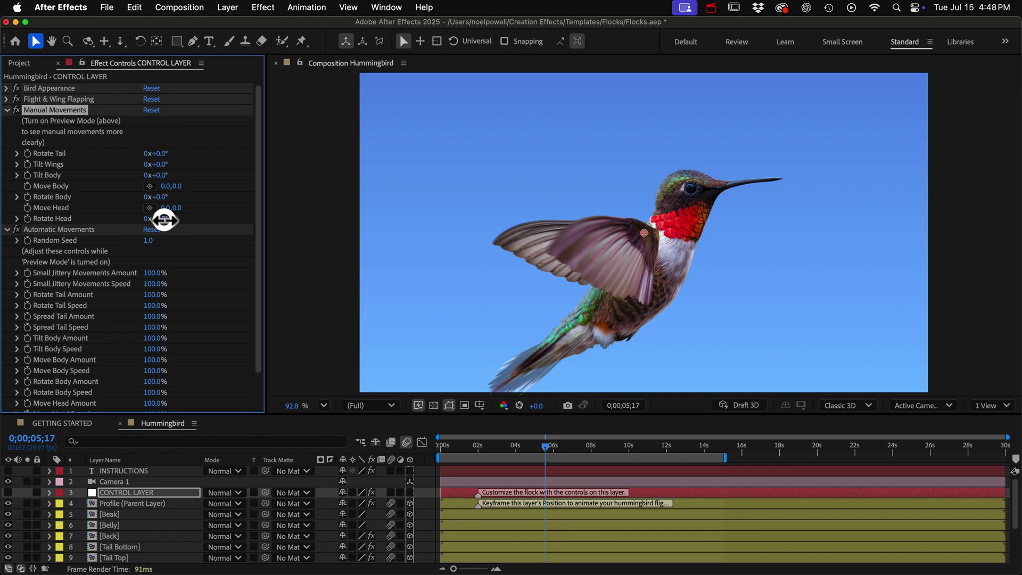
left_click_drag(164, 219, 142, 221)
left_click(7, 110)
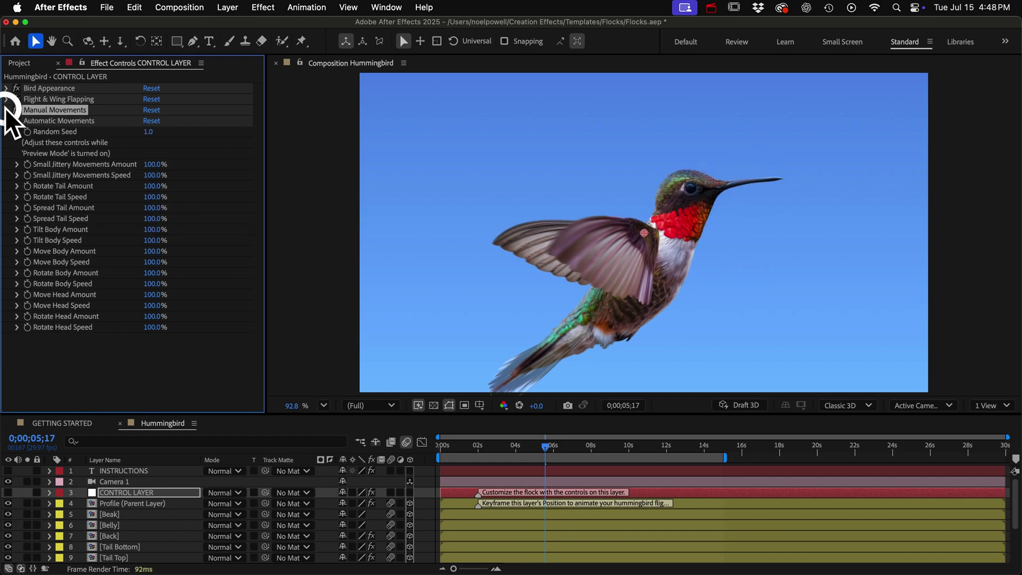
Check Automatic Movements values, leave Rotate Tail Amount at 100%, and preview the movements.
left_click(74, 119)
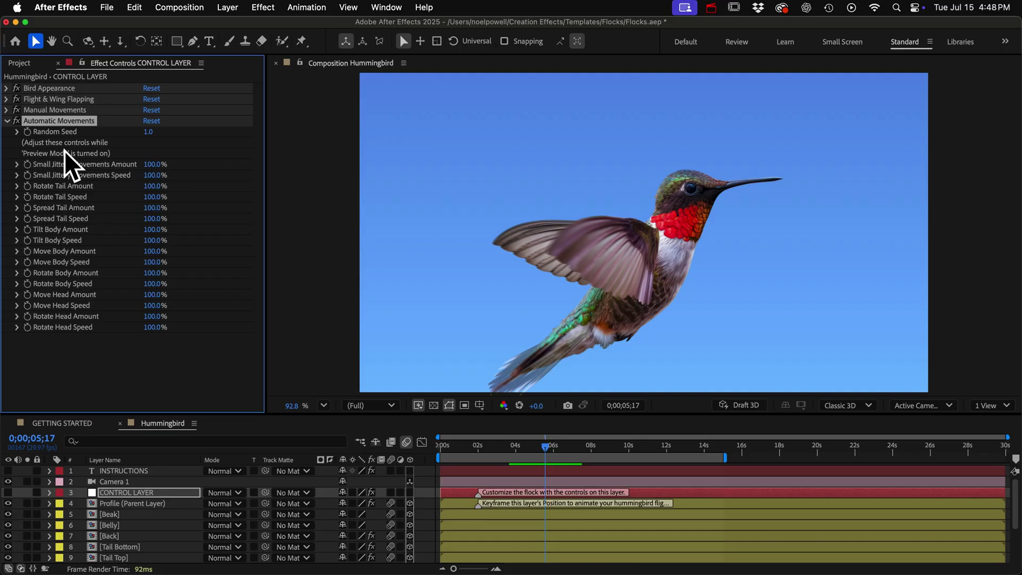
left_click(75, 110)
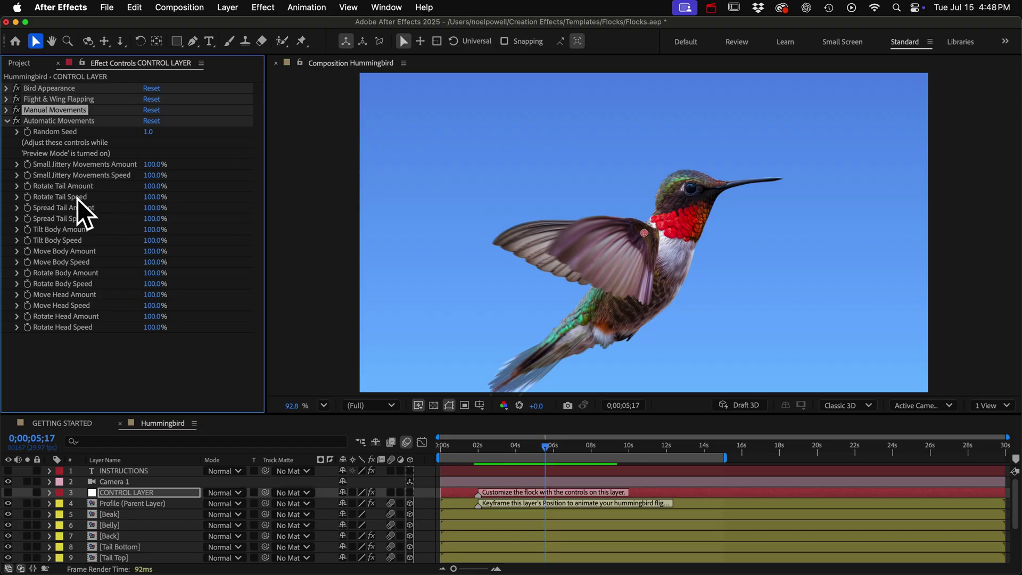
left_click(155, 186)
left_click(120, 187)
key("space")
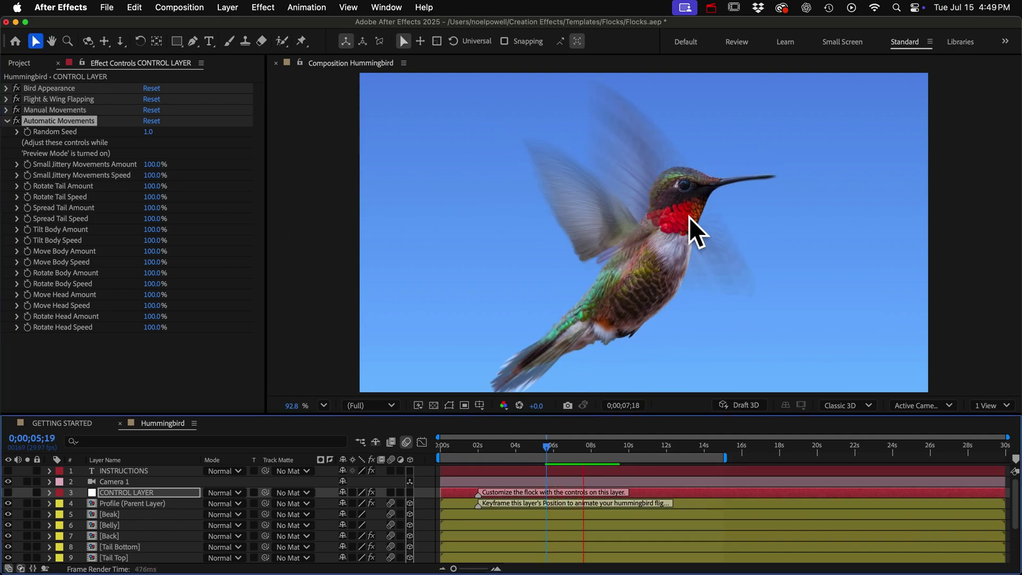
key("space")
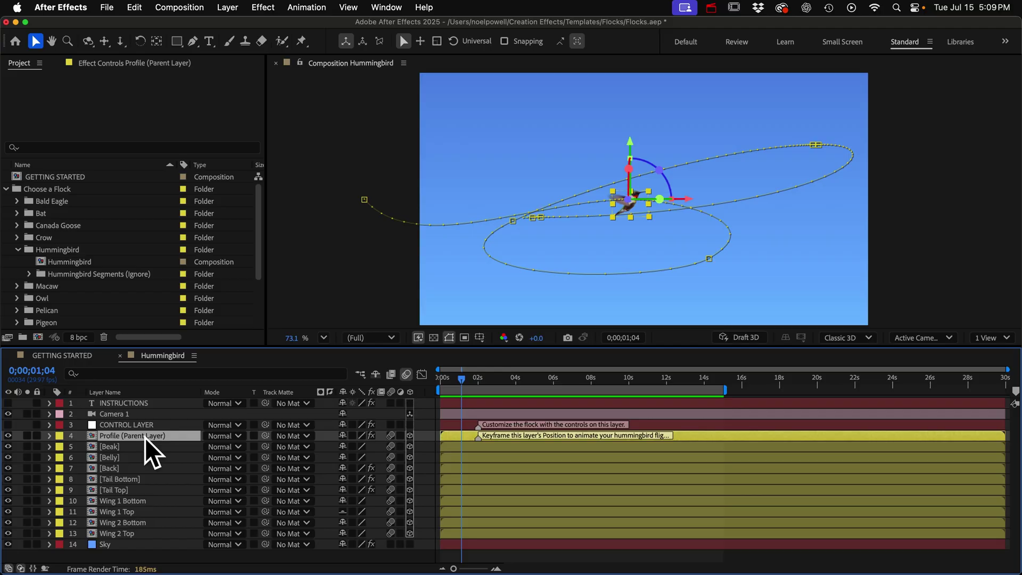
Reveal the Profile layer's Position and X Rotation keyframes and show the INSTRUCTIONS text.
key("u")
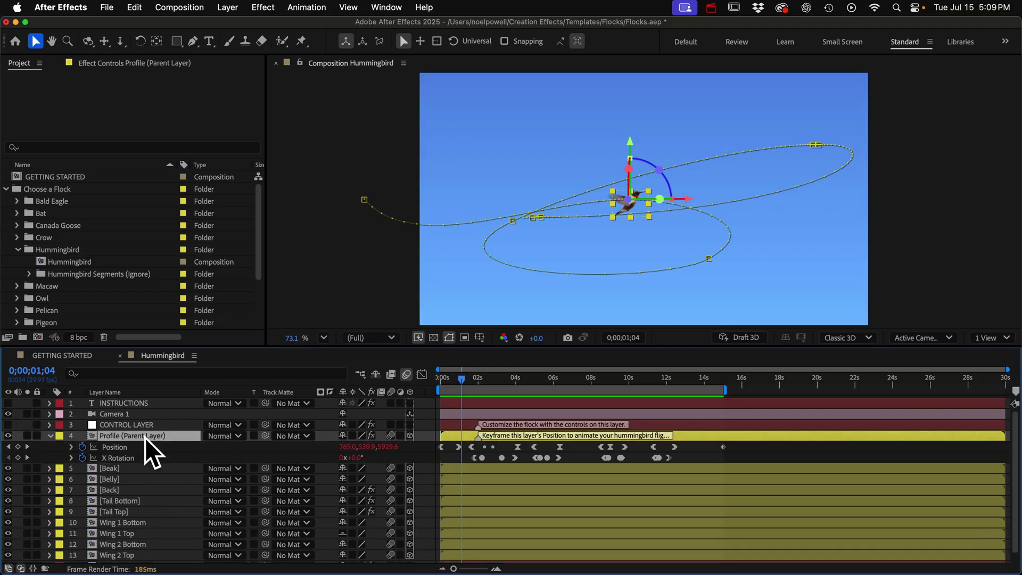
left_click(116, 449)
left_click(124, 457)
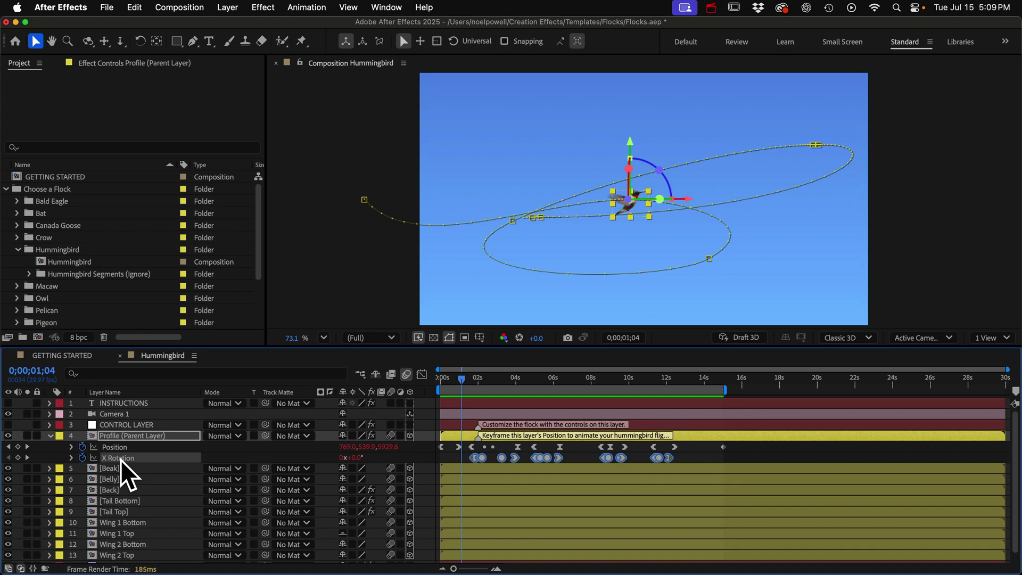
left_click(8, 403)
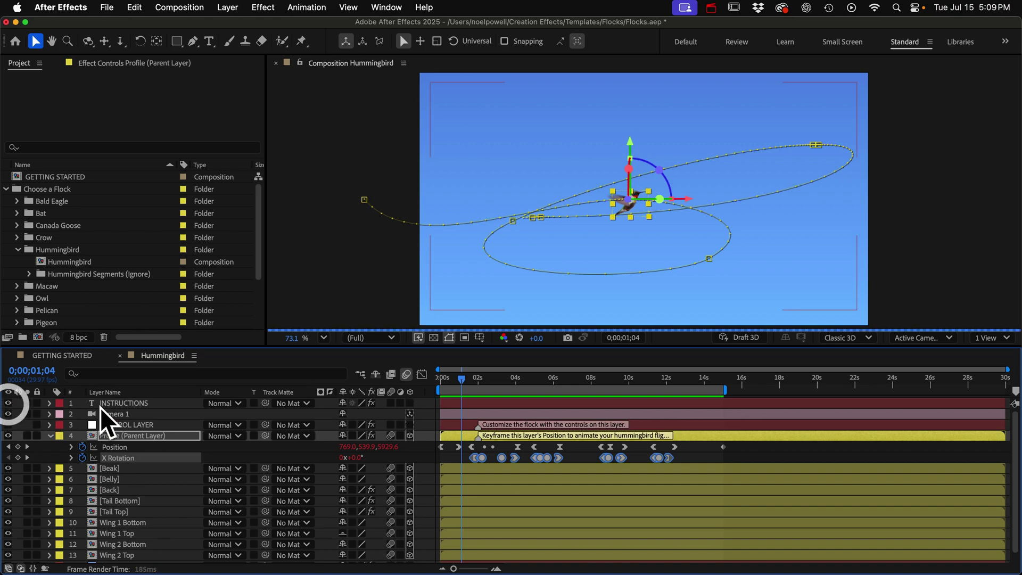
left_click(116, 404)
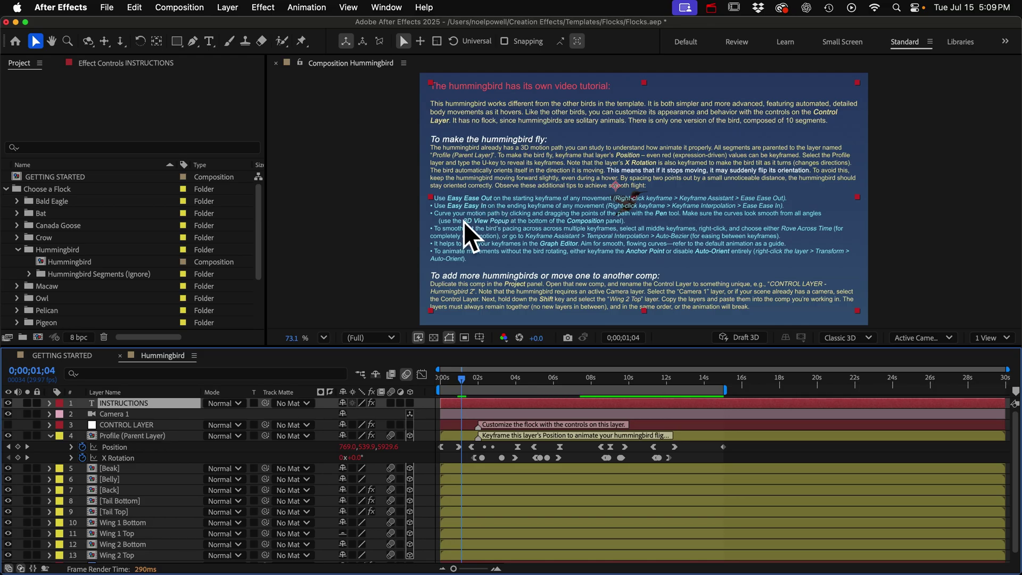
Hide INSTRUCTIONS and delete every Profile layer keyframe in Hummingbird 2.
left_click(7, 403)
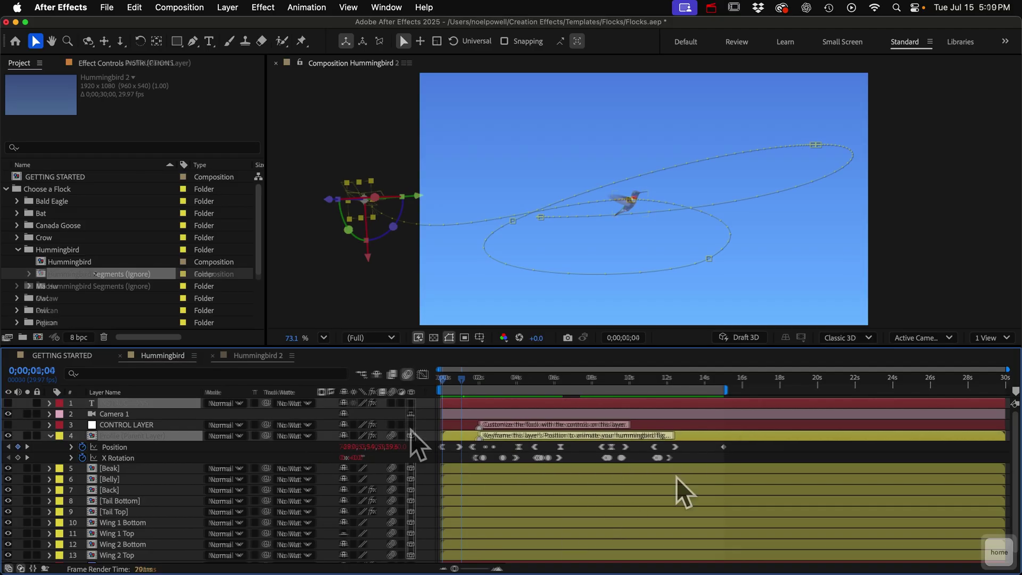
left_click_drag(748, 450, 437, 469)
key("Delete")
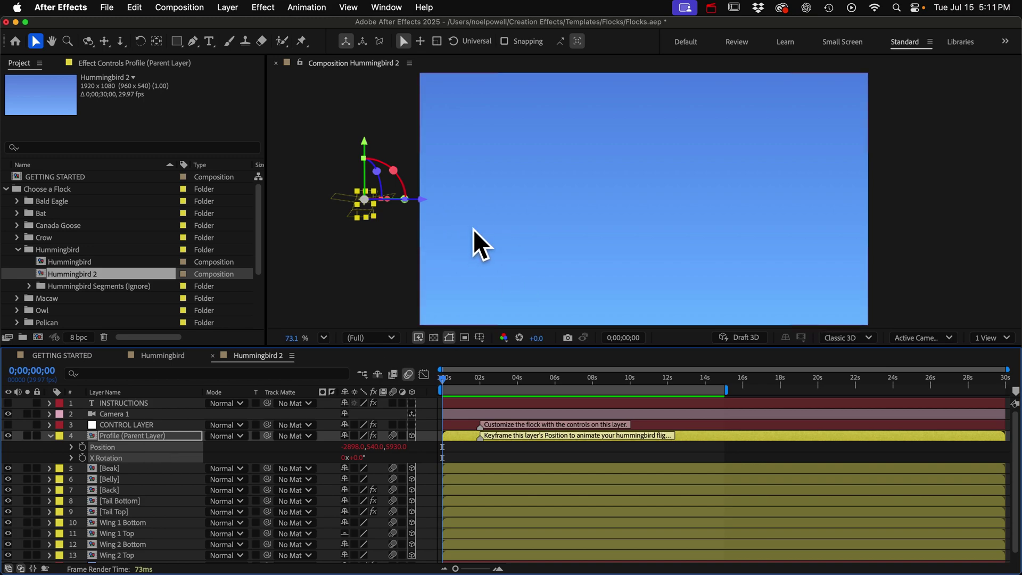
right_click(137, 435)
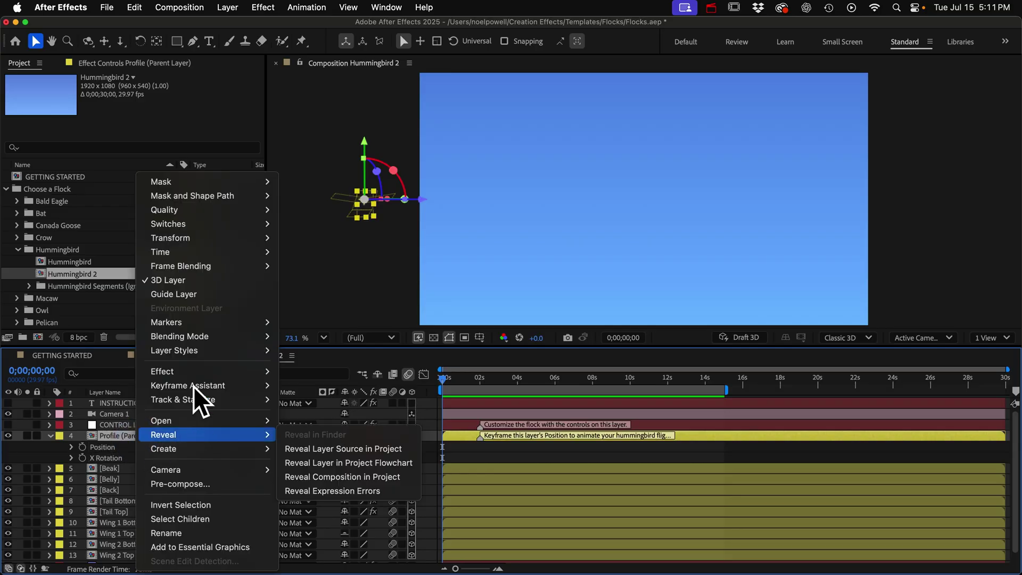
mouse_move(187, 244)
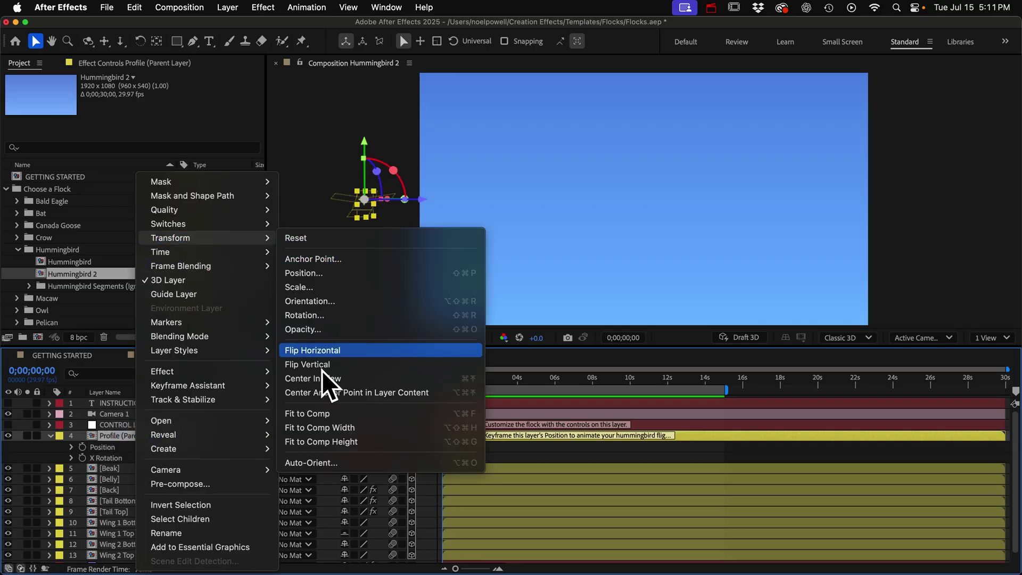
left_click(324, 463)
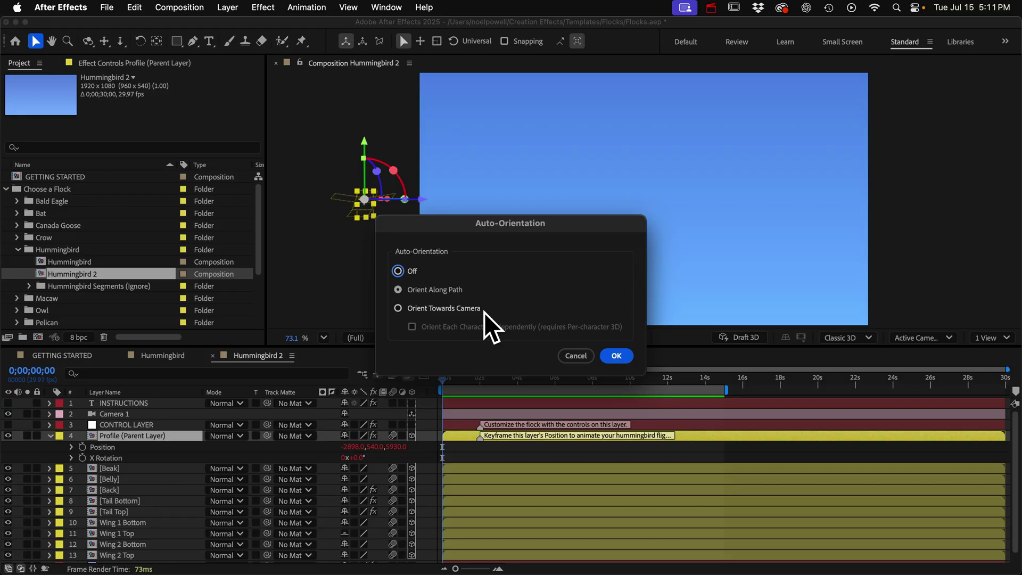
left_click(582, 355)
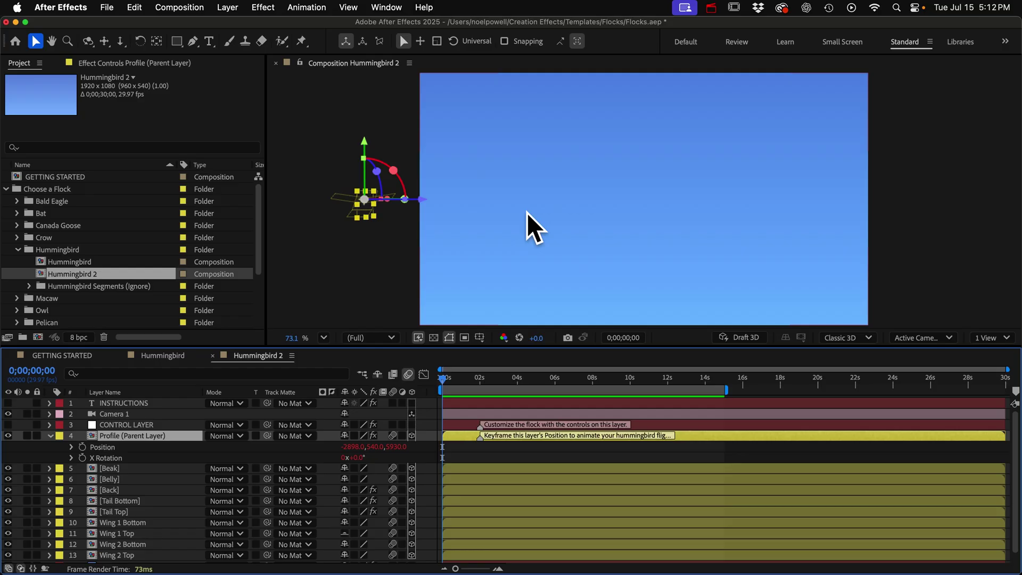
Set the bird's starting Position X to -2139 and start Position keyframing at frame 0.
left_click_drag(353, 447, 1014, 392)
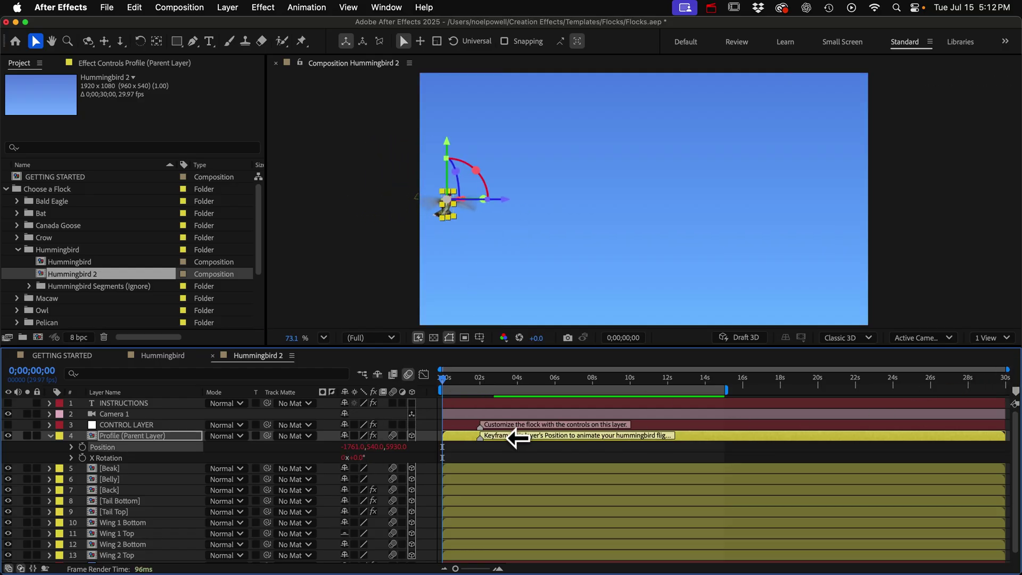
left_click(98, 446)
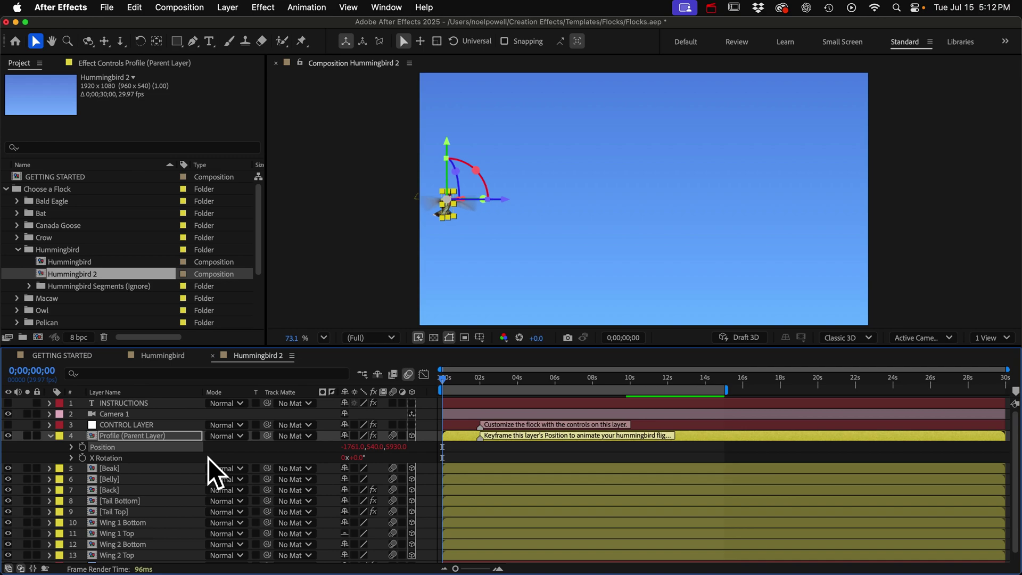
left_click(82, 447)
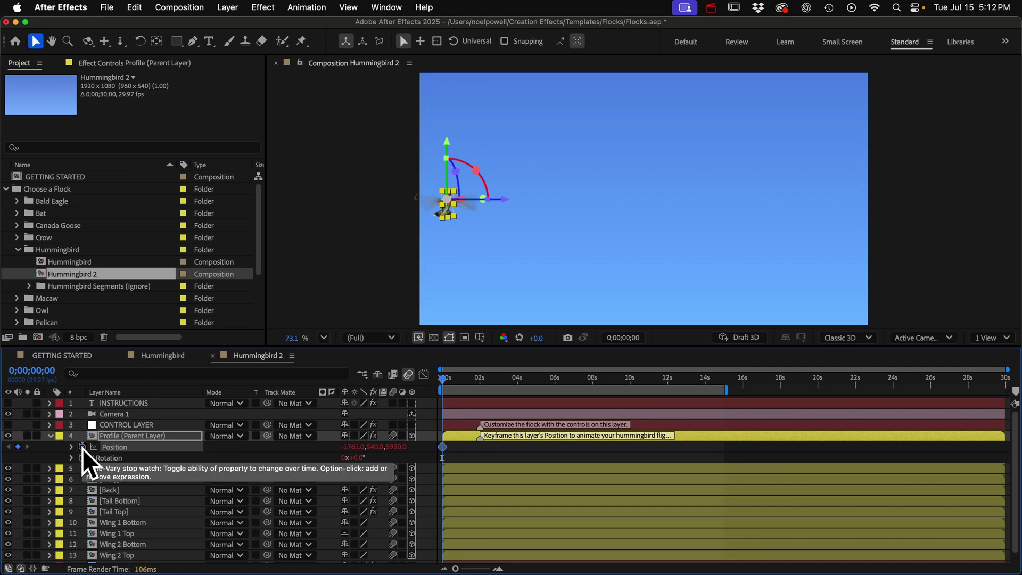
key("=")
key("=")
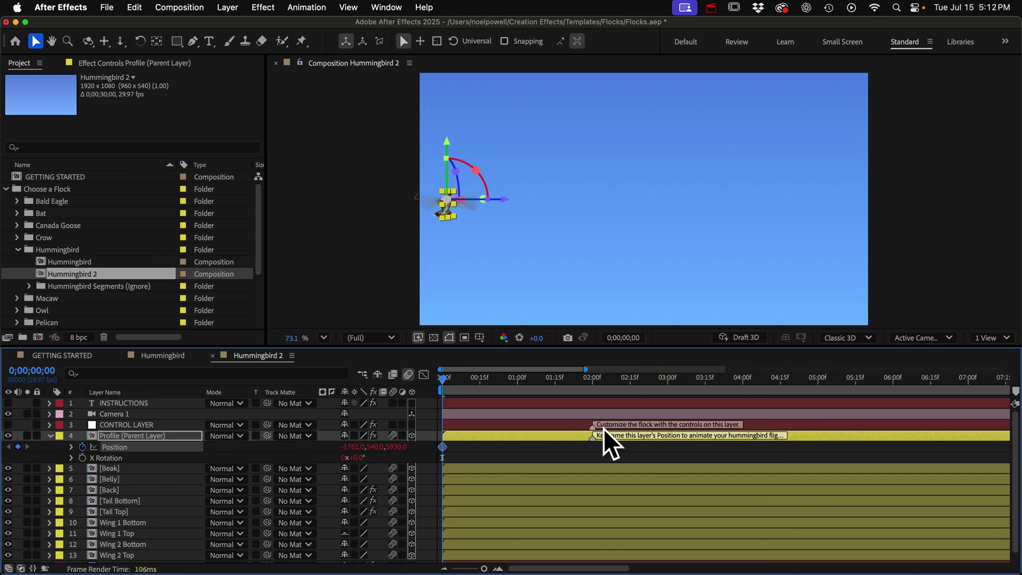
Keyframe the bird further right at 28f and paste that same position at 2s.
left_click_drag(450, 379, 513, 383)
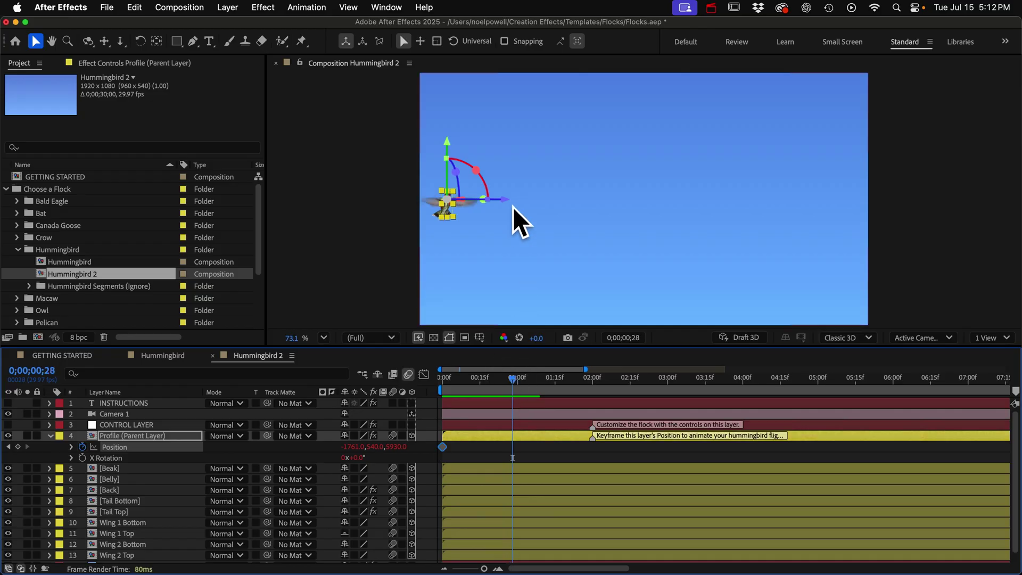
left_click_drag(513, 200, 796, 207)
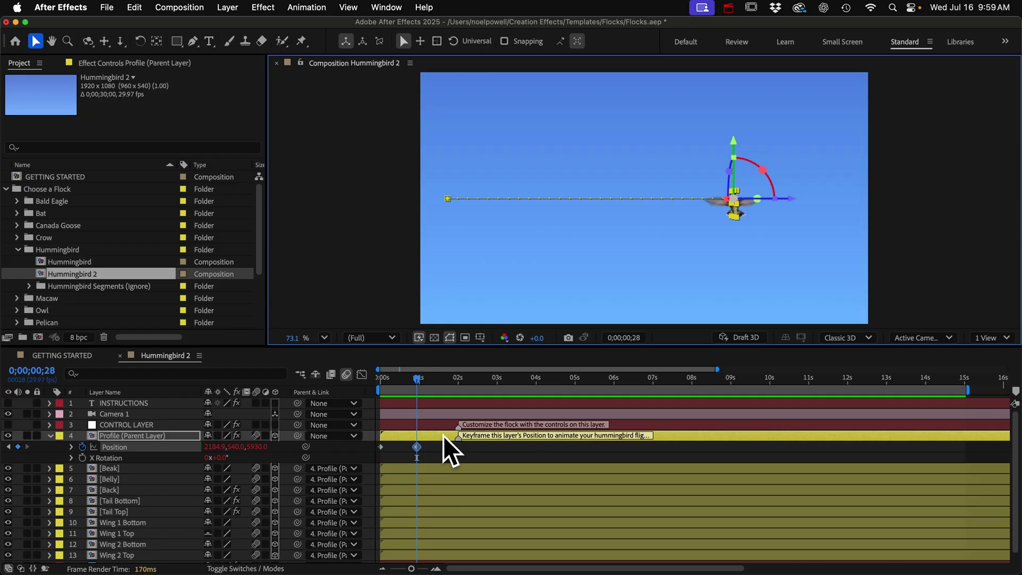
left_click(417, 448)
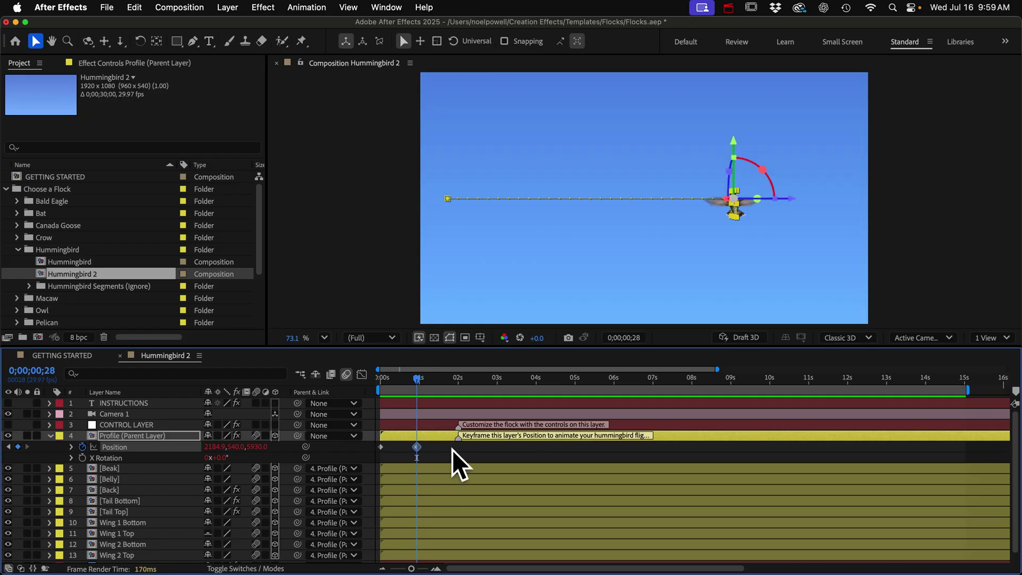
left_click_drag(417, 379, 458, 379)
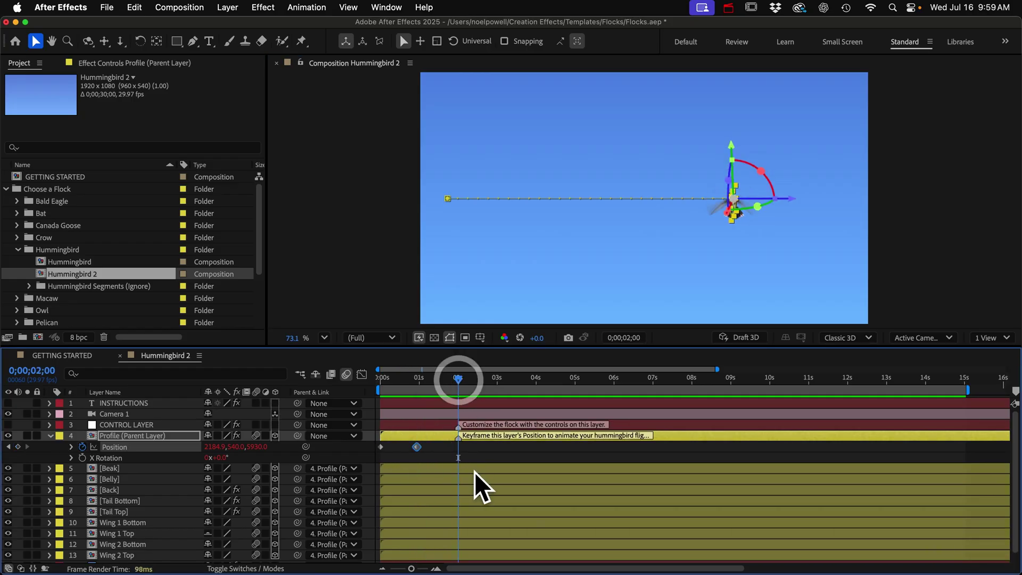
key("super+v")
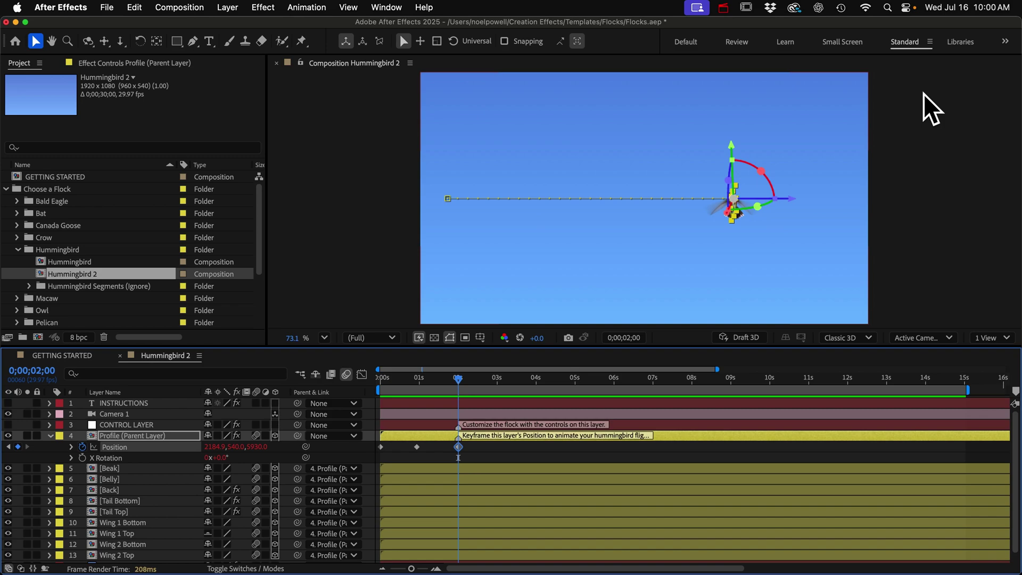
Add a Position keyframe at 2;29 with the bird moved right and closer.
left_click_drag(457, 388, 496, 388)
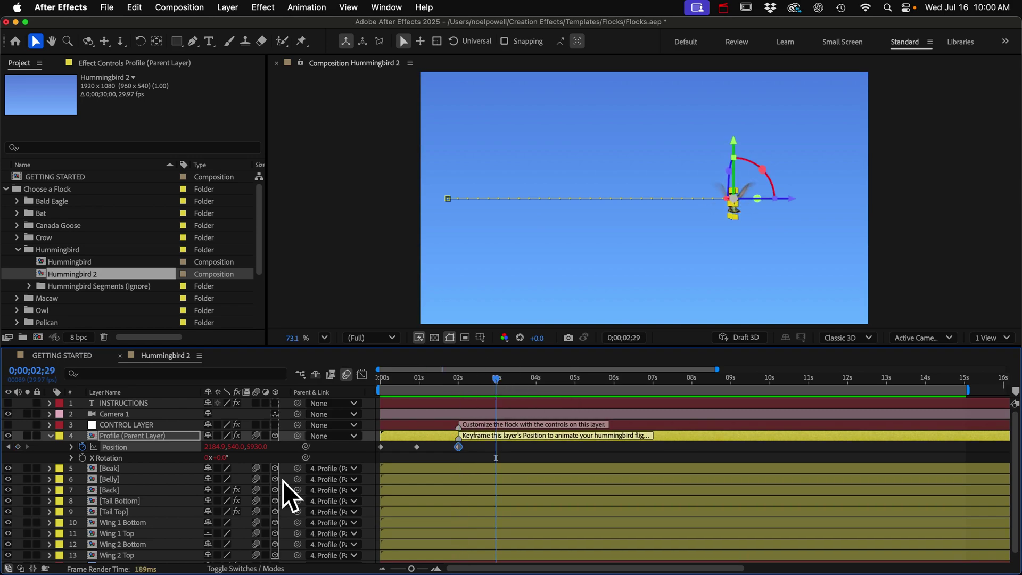
left_click(258, 447)
left_click_drag(257, 447, 399, 466)
At 3;28, send the bird far into the distance, shifted left and higher.
left_click_drag(496, 377, 532, 379)
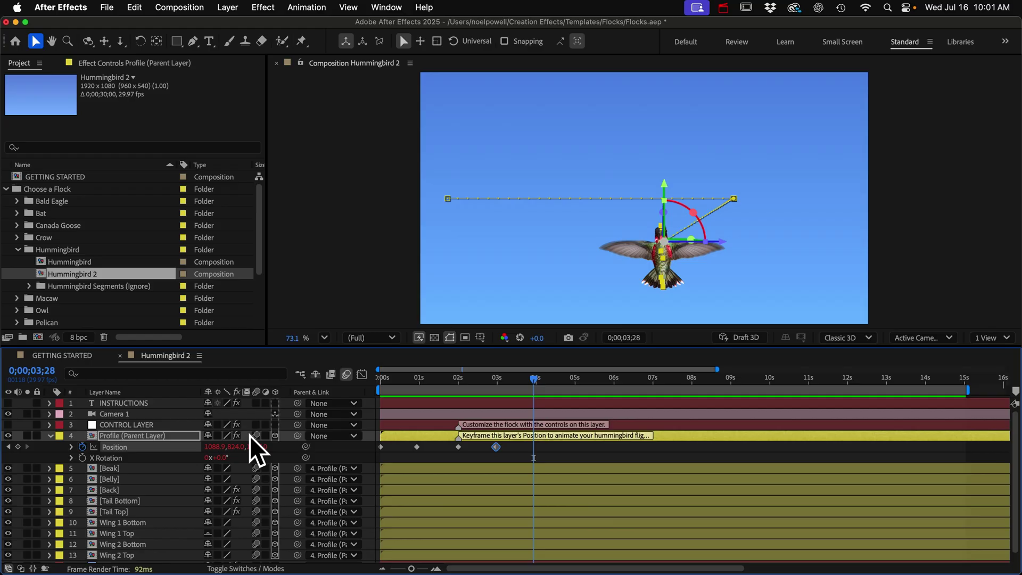
left_click_drag(255, 449, 1017, 409)
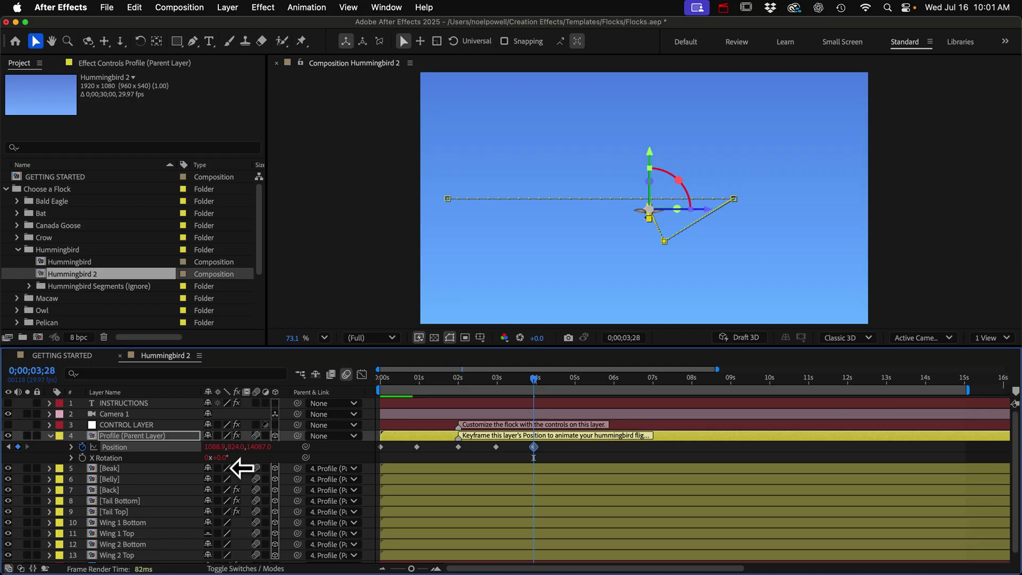
left_click_drag(216, 449, 69, 434)
left_click_drag(245, 444, 91, 434)
At 5;02, bring the bird nearer and lower, then sweep it right to 5058,474,6887.
left_click(578, 380)
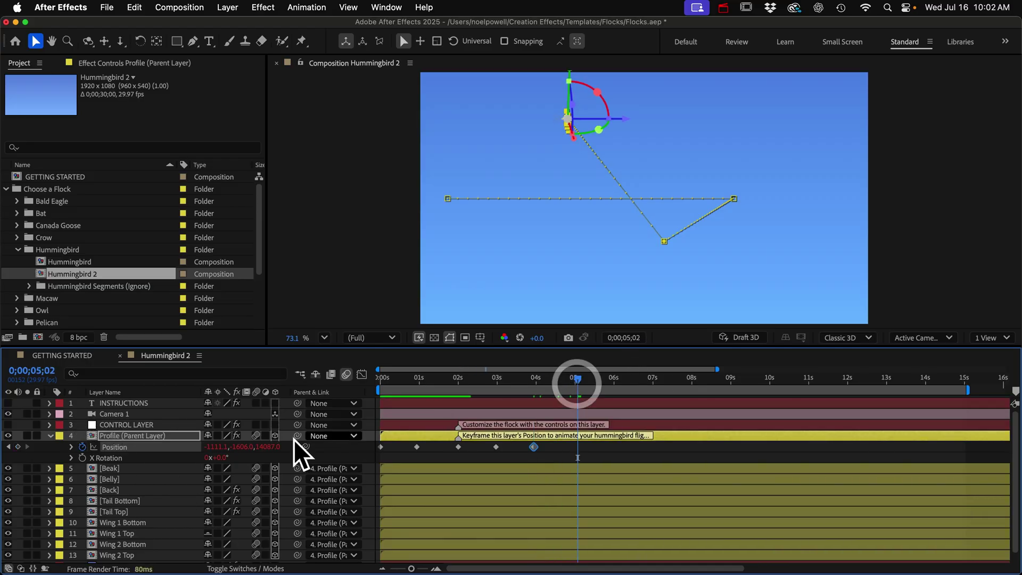
left_click_drag(267, 447, 23, 453)
left_click_drag(245, 450, 365, 450)
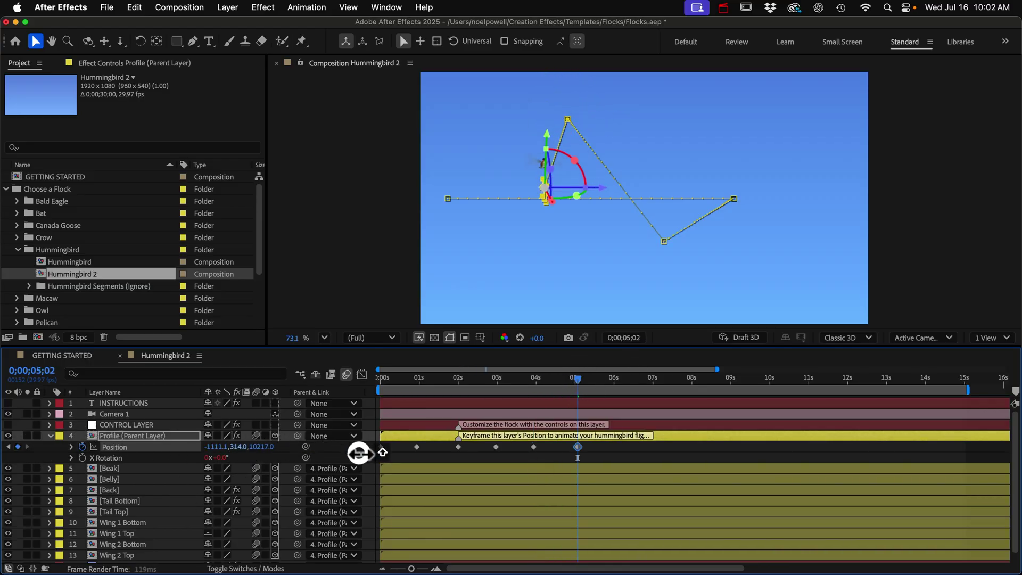
left_click_drag(262, 450, 68, 467)
left_click_drag(213, 447, 582, 472)
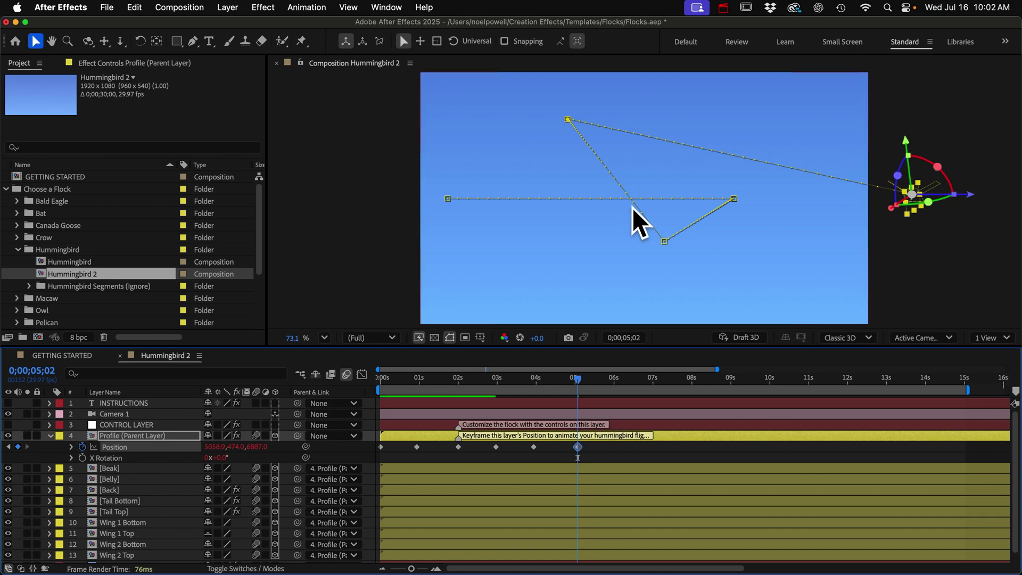
Switch the viewer to the Top view and zoom out to show the whole flight path.
left_click(937, 339)
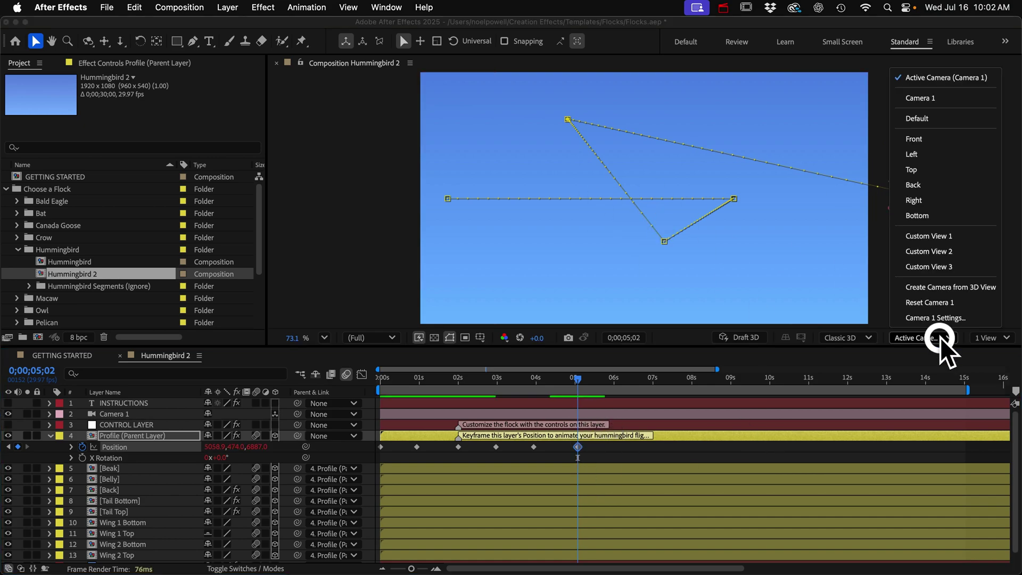
left_click(910, 171)
key("z")
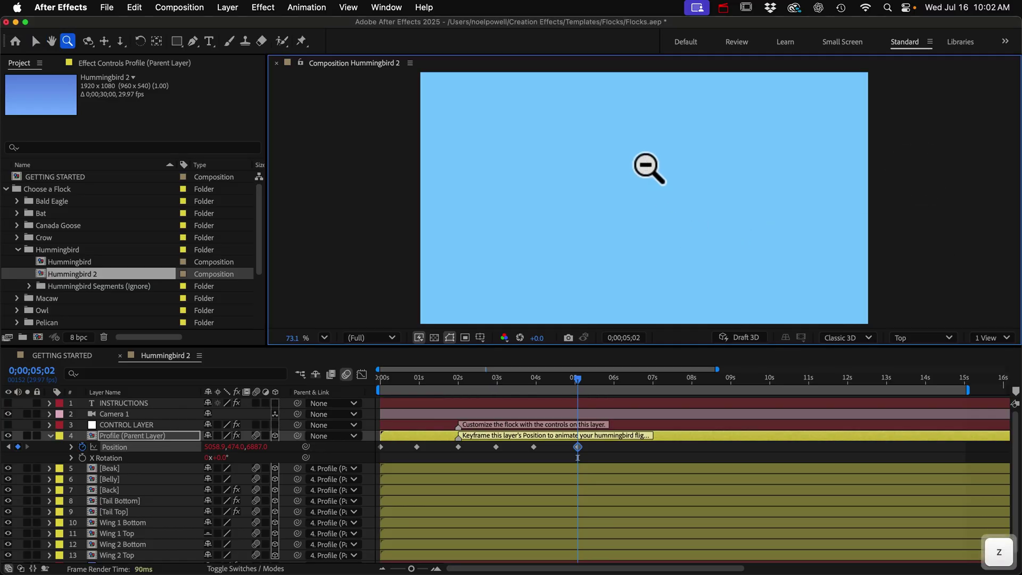
left_click(648, 164, "alt")
left_click(646, 165, "alt")
left_click(646, 165, "alt")
left_click(646, 165, "alt")
left_click(646, 165, "alt")
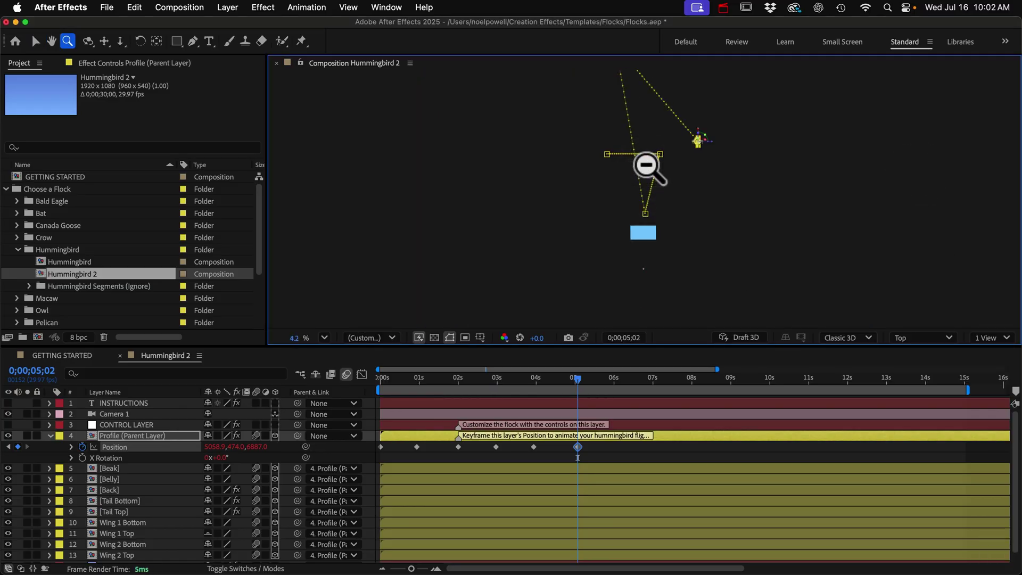
left_click(655, 155, "alt")
left_click(655, 155, "alt")
key("v")
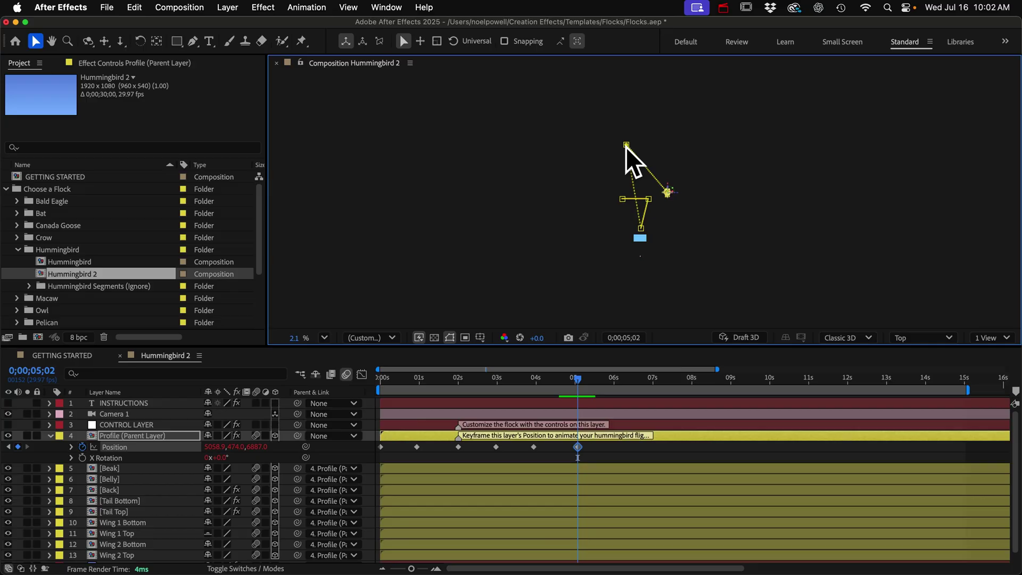
Drag the 4-second path point to reshape the loop, leaving the last four Position keyframes about a second later.
left_click_drag(627, 145, 630, 164)
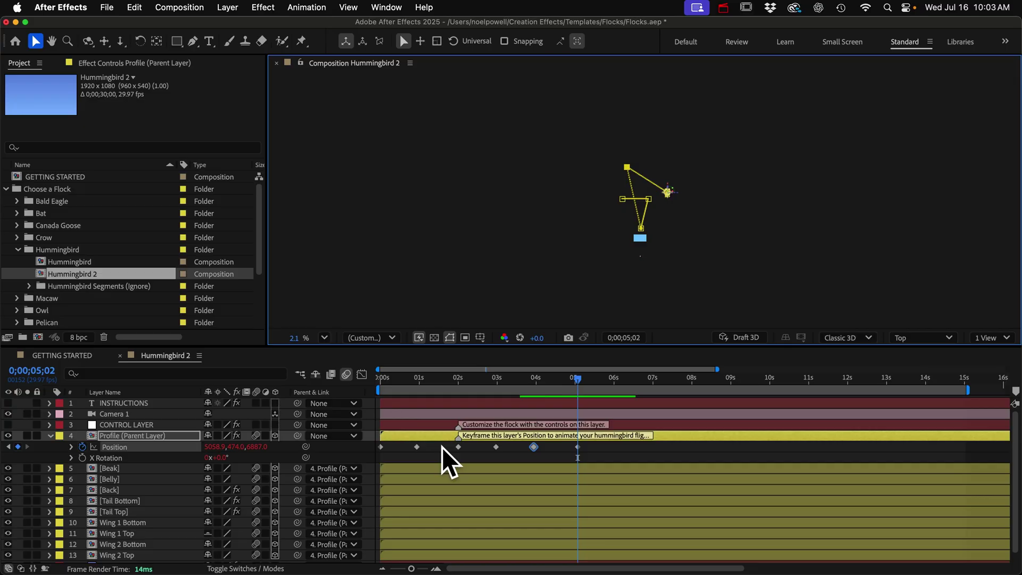
left_click_drag(618, 451, 498, 451)
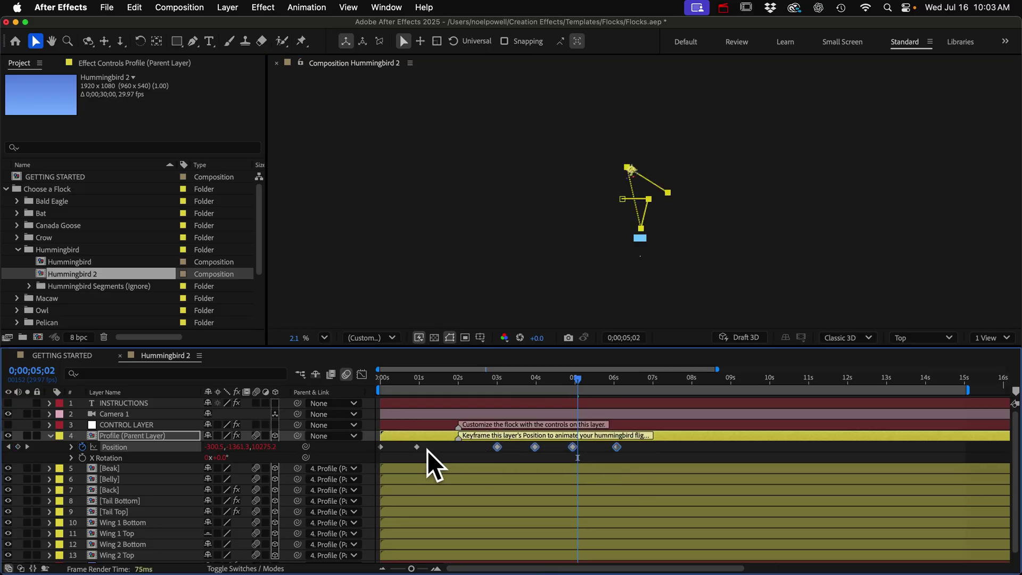
left_click(470, 450)
Return the viewer to the Active Camera view and zoom back in to 66.7%.
left_click(916, 352)
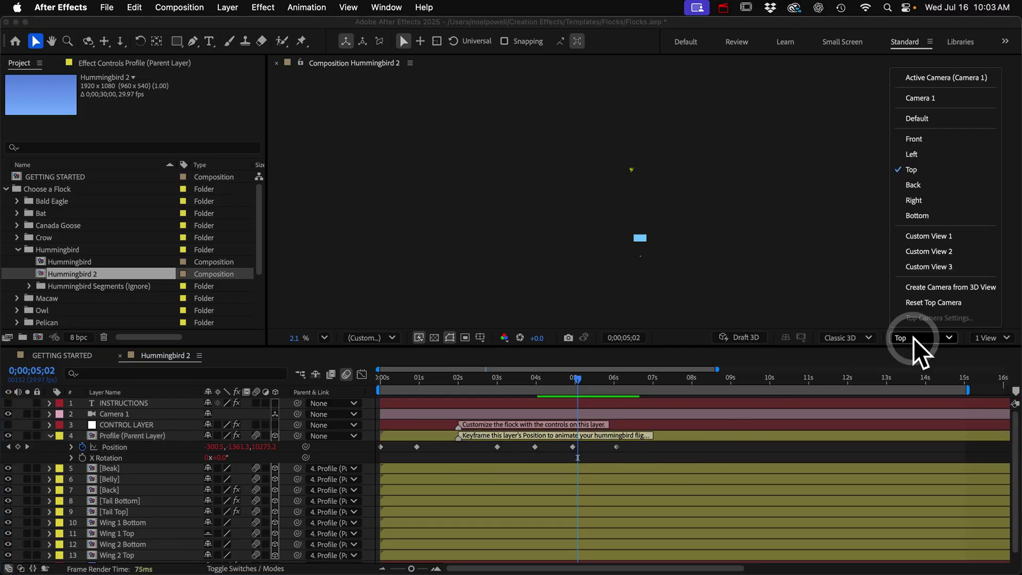
left_click(913, 74)
key("z")
left_click(641, 238)
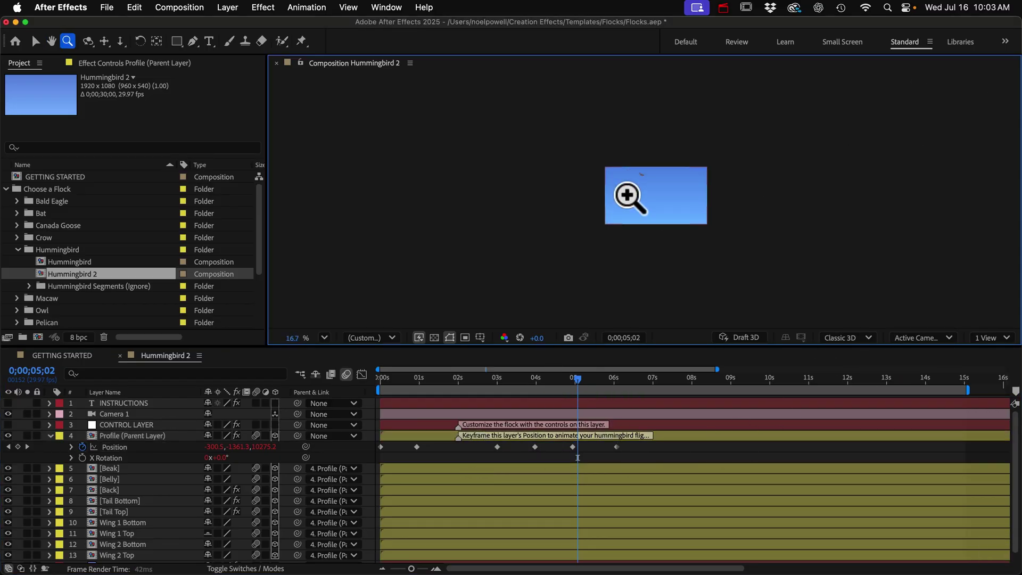
left_click(628, 198)
left_click(608, 200)
key("space")
Preview the flight loop, then scrub back to 1;03.
key("0")
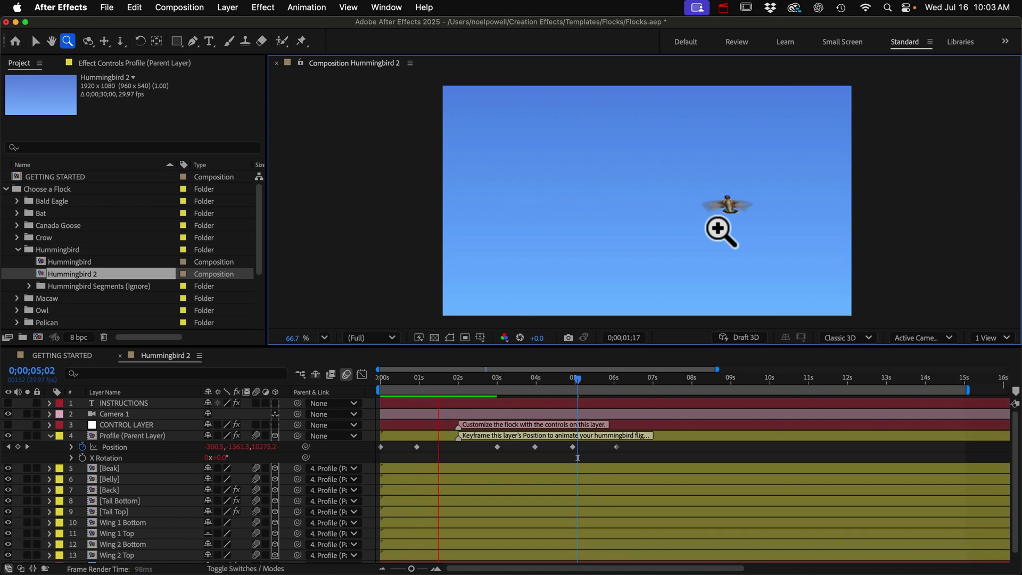
key("space")
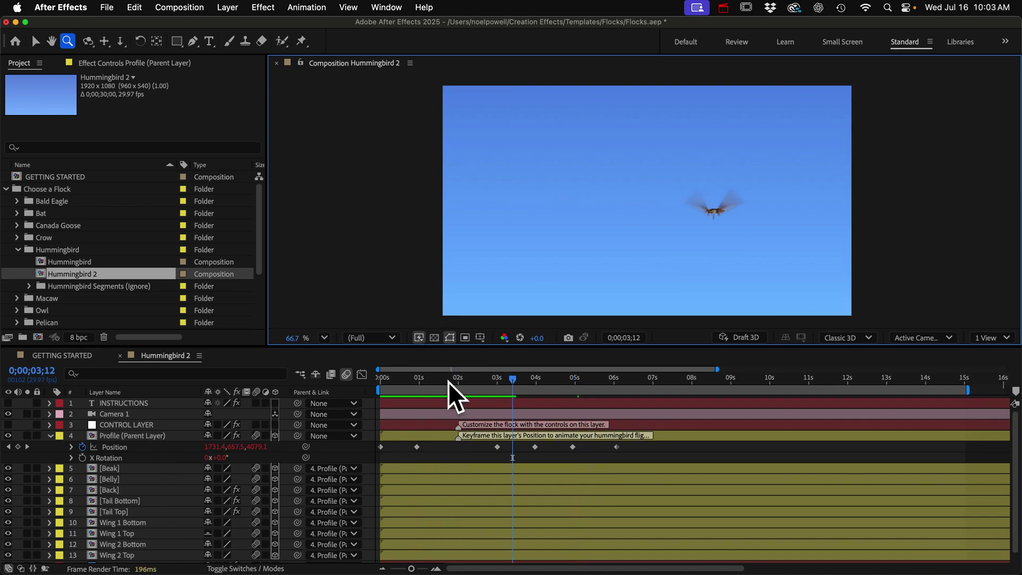
mouse_move(415, 380)
left_mouse_down()
mouse_move(392, 382)
mouse_move(424, 384)
left_mouse_up()
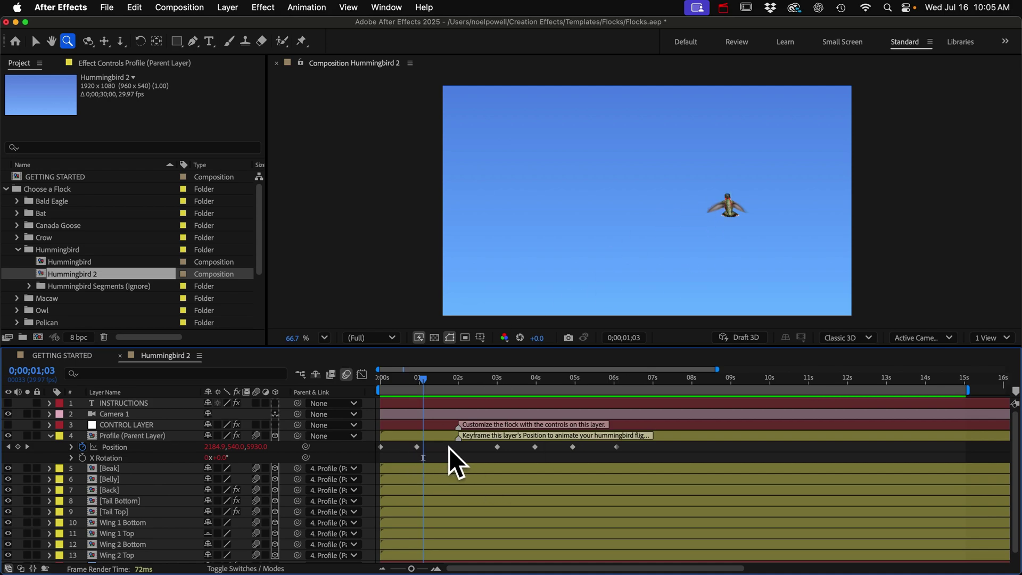
Nudge Position X slightly higher at the 3;00 keyframe, then replay and scrub back to check.
left_click_drag(434, 375, 485, 375)
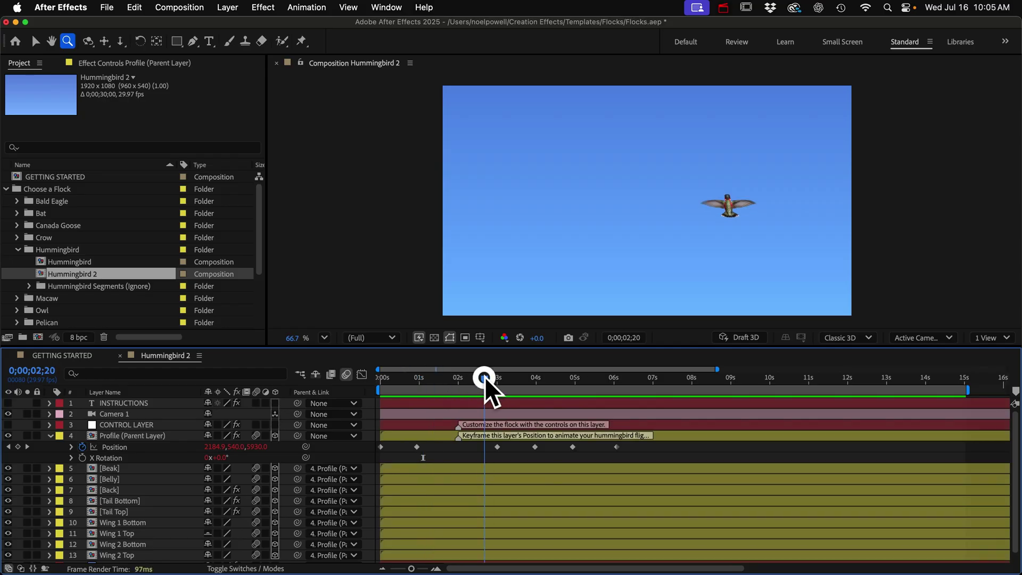
left_click(28, 447)
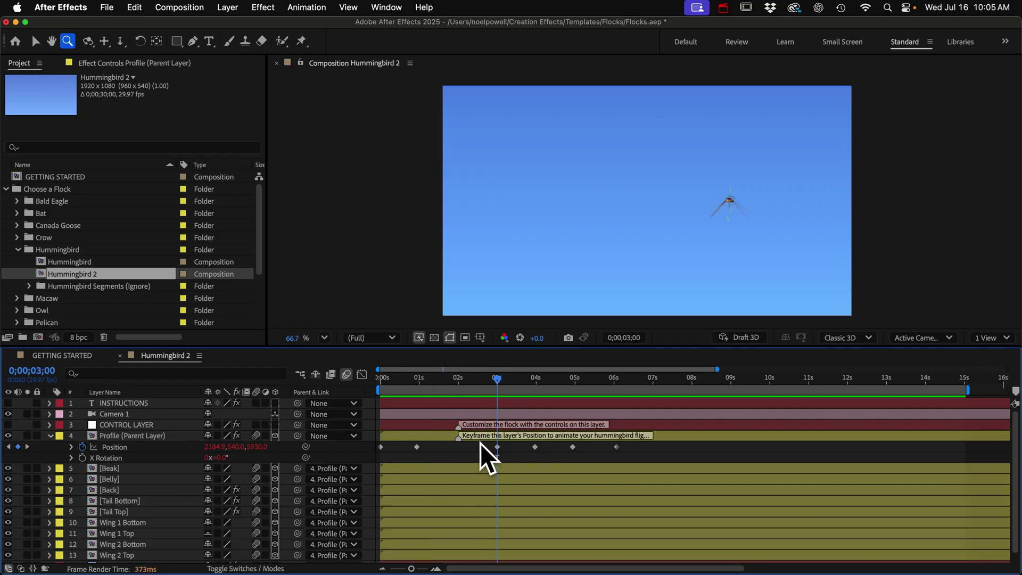
left_click_drag(217, 447, 292, 468)
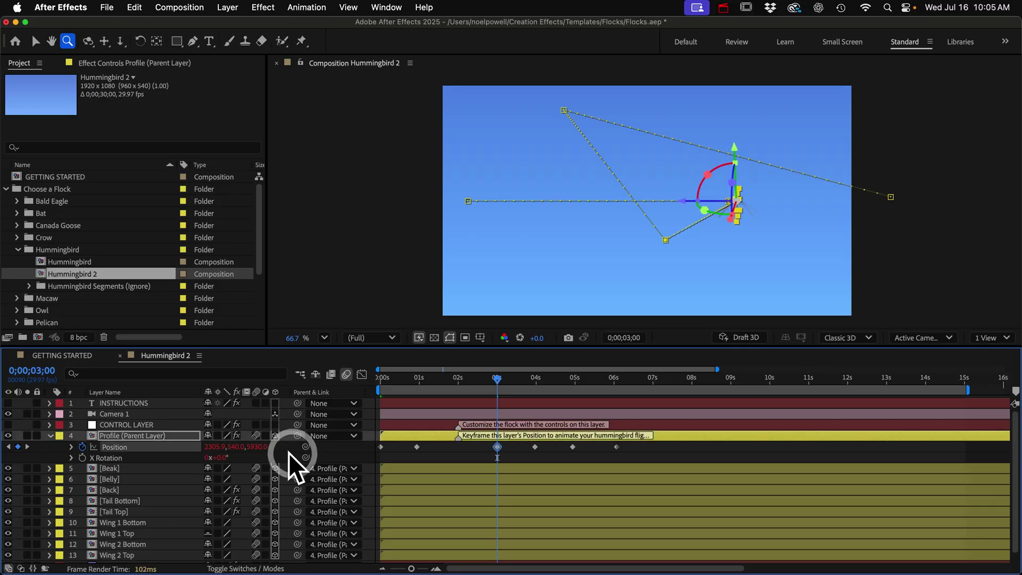
left_click_drag(216, 455, 227, 445)
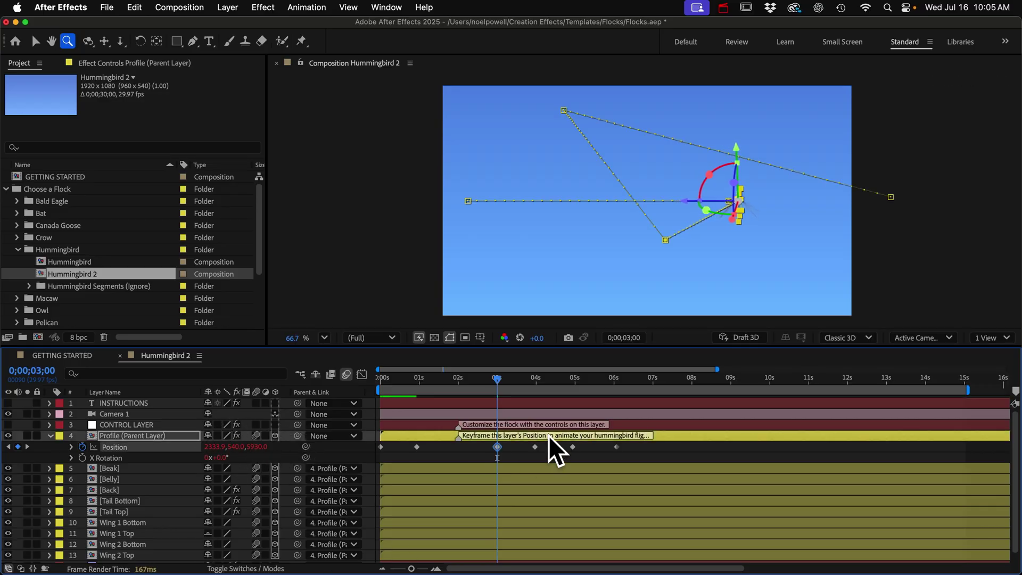
key("space")
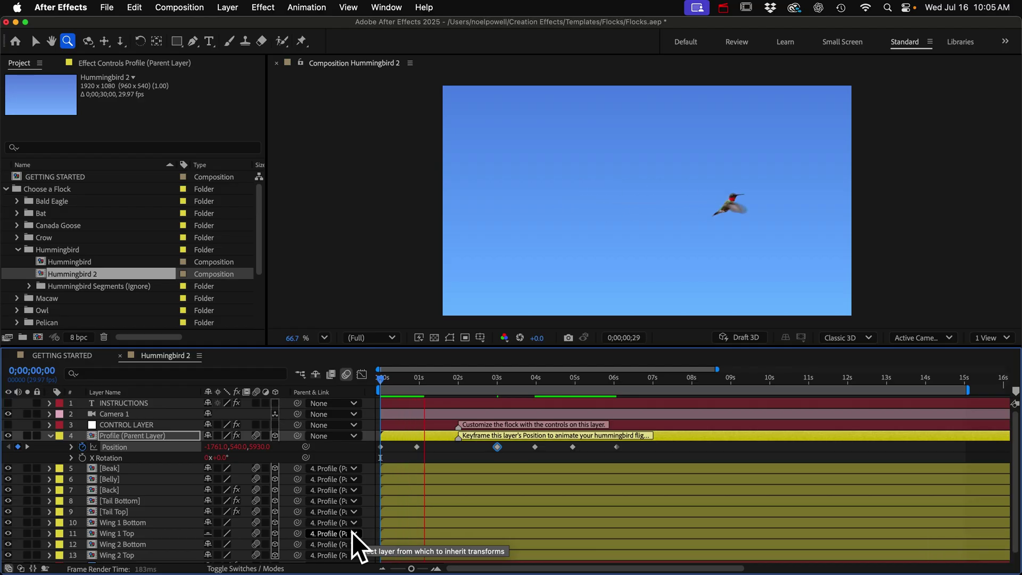
key("space")
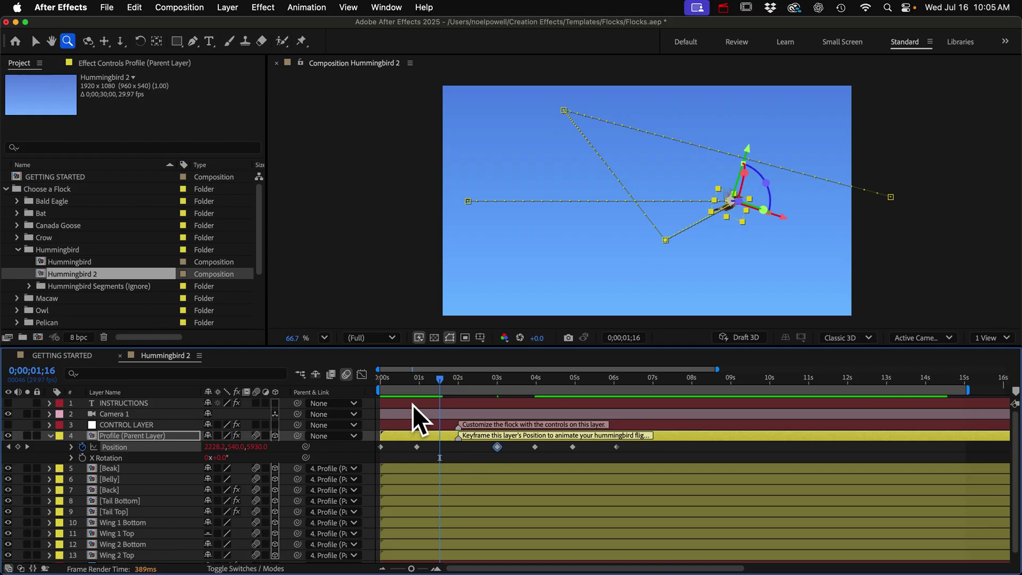
mouse_move(436, 379)
left_mouse_down()
mouse_move(412, 384)
mouse_move(420, 383)
left_mouse_up()
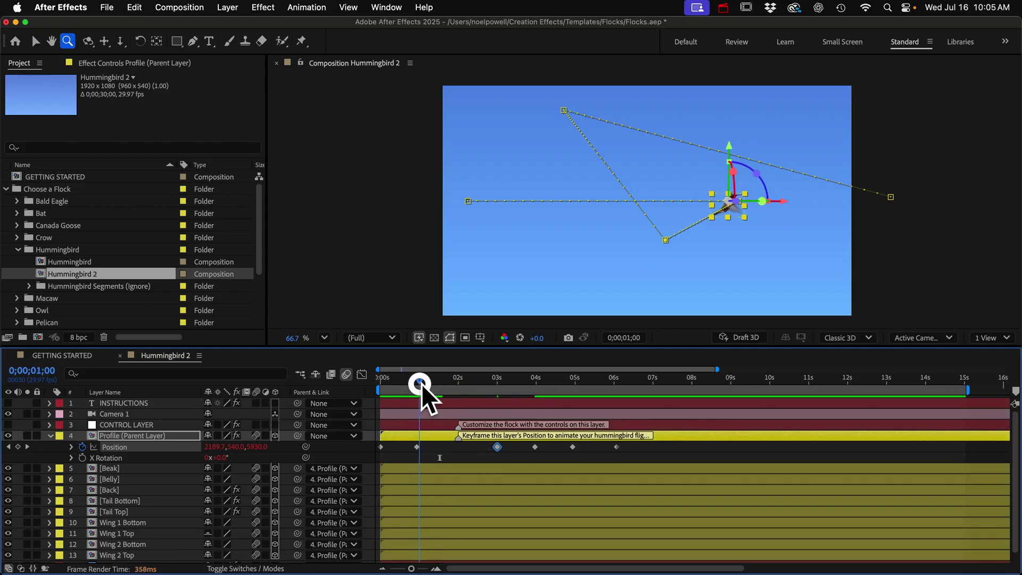
Bring the CONTROL LAYER's effect settings forward and scroll through them.
left_click(125, 425)
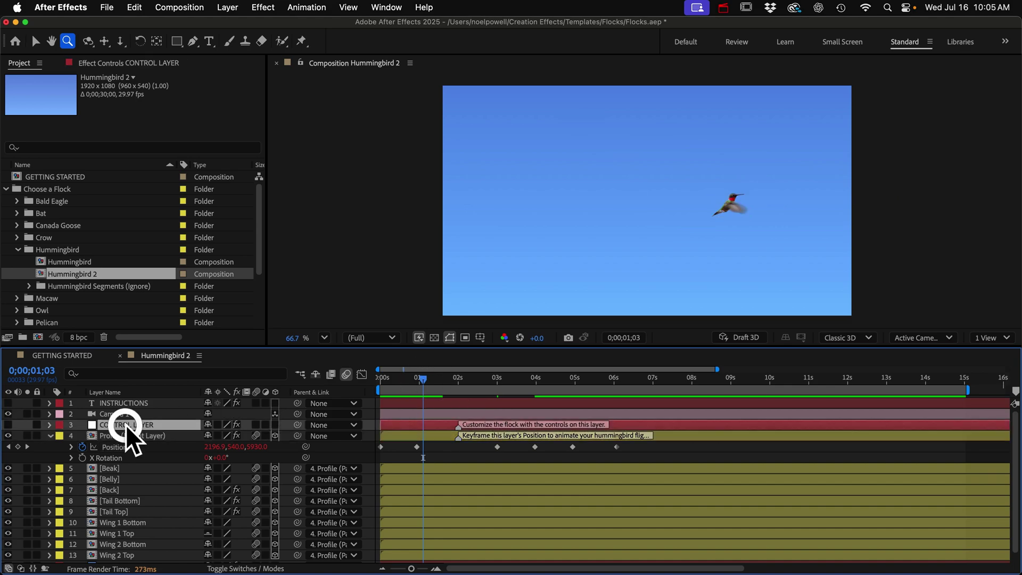
left_click(124, 65)
scroll(72, 282, "down", 5)
scroll(72, 282, "down", 3)
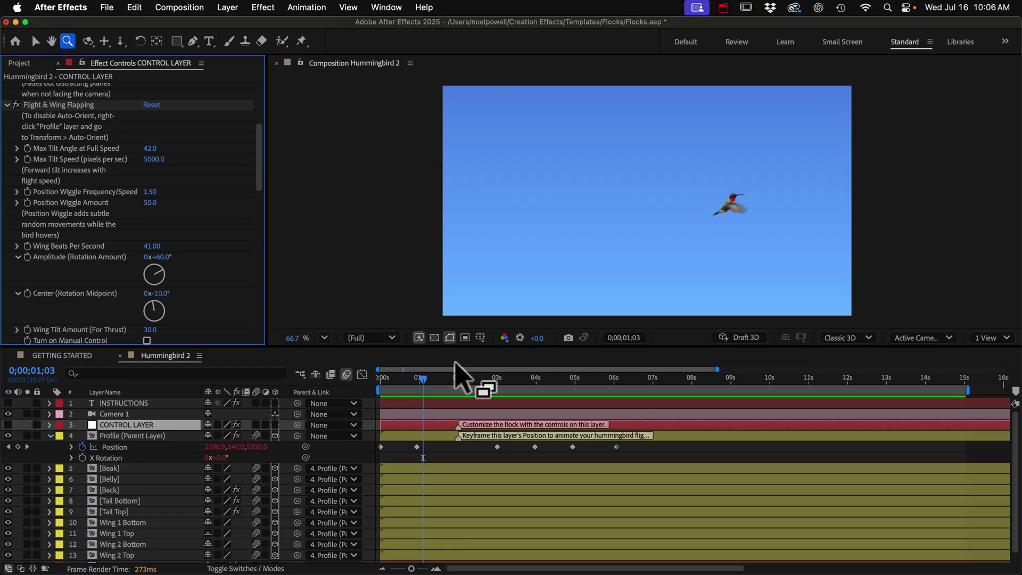
key("v")
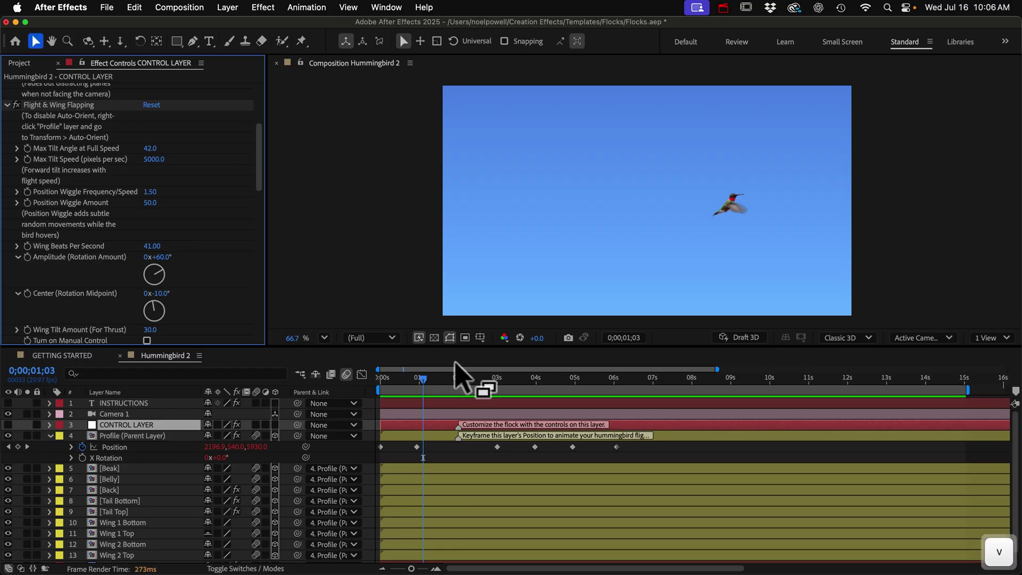
Apply Easy Ease to the first Position keyframe and Easy Ease In at 1;03.
left_click(381, 446)
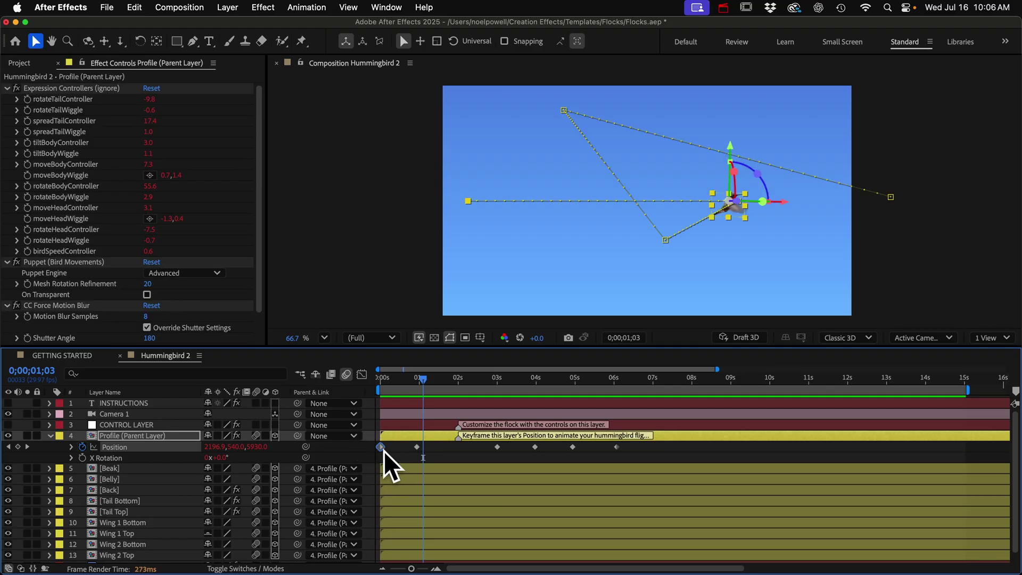
mouse_move(382, 449)
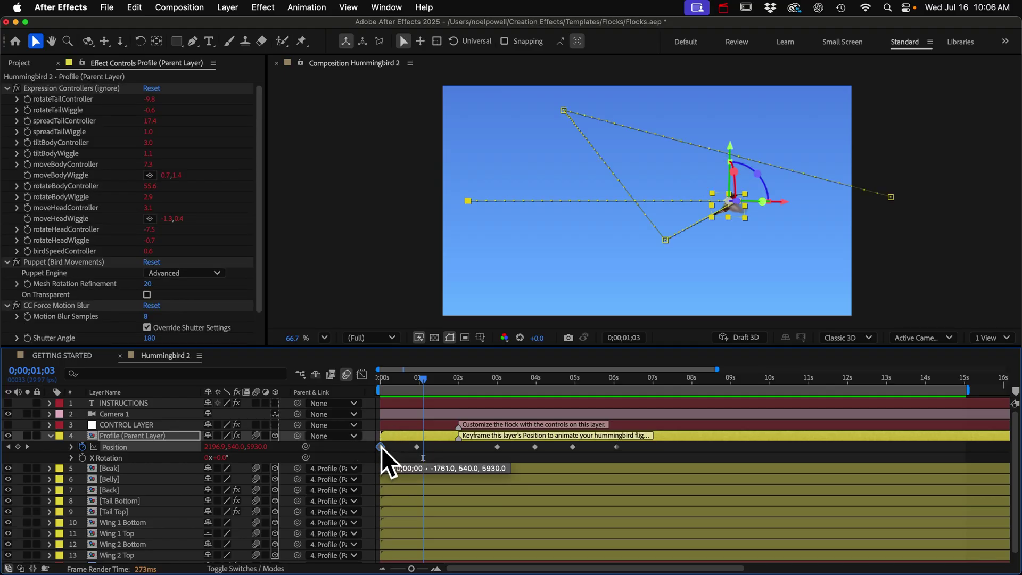
right_click(381, 448)
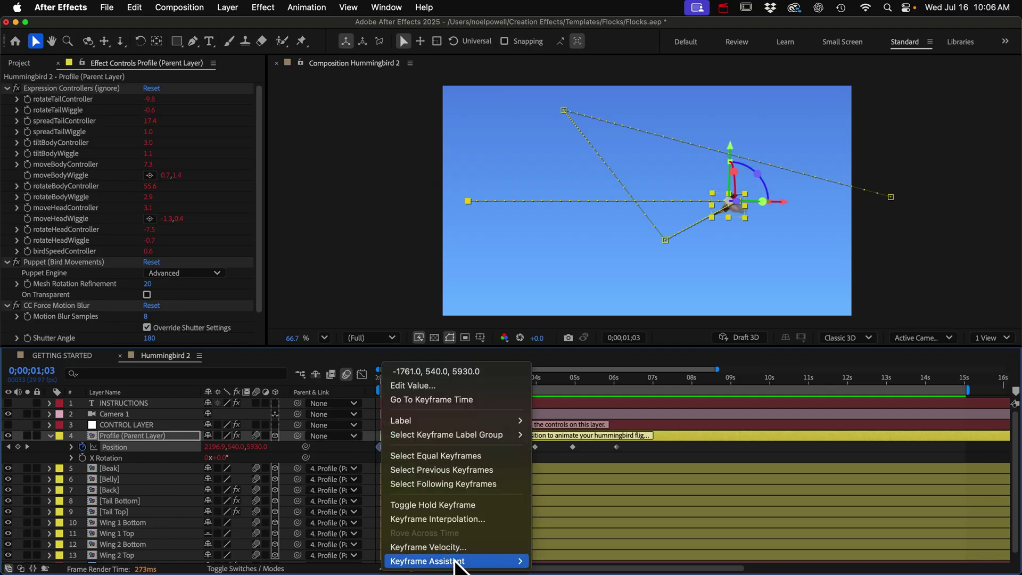
mouse_move(456, 563)
left_click(583, 448)
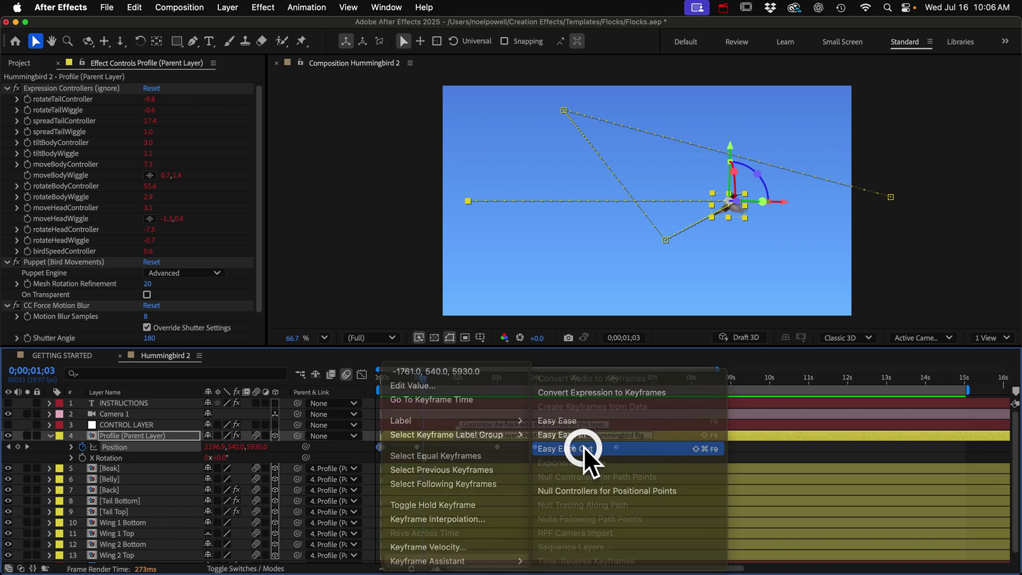
left_click(420, 447)
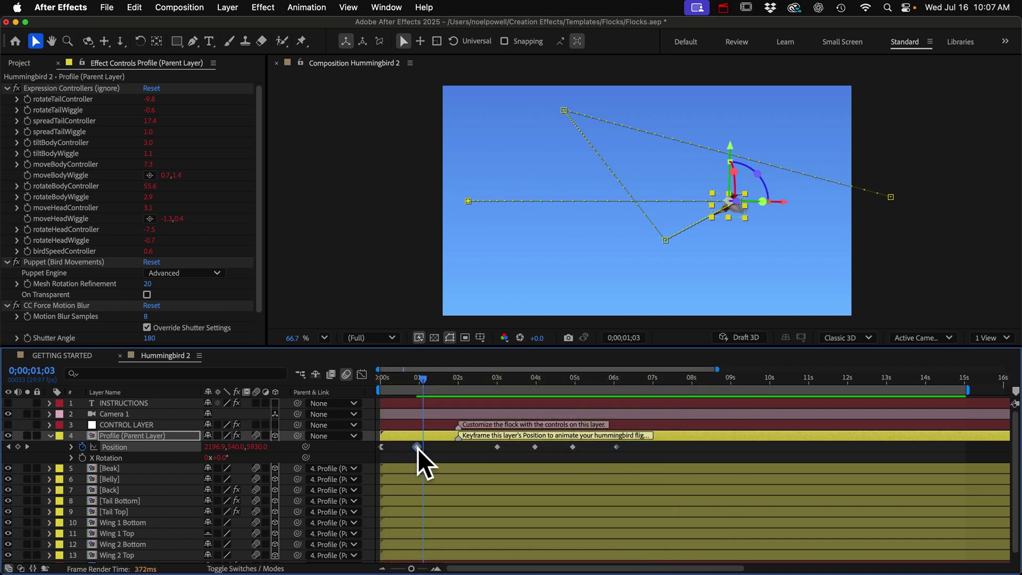
right_click(417, 449)
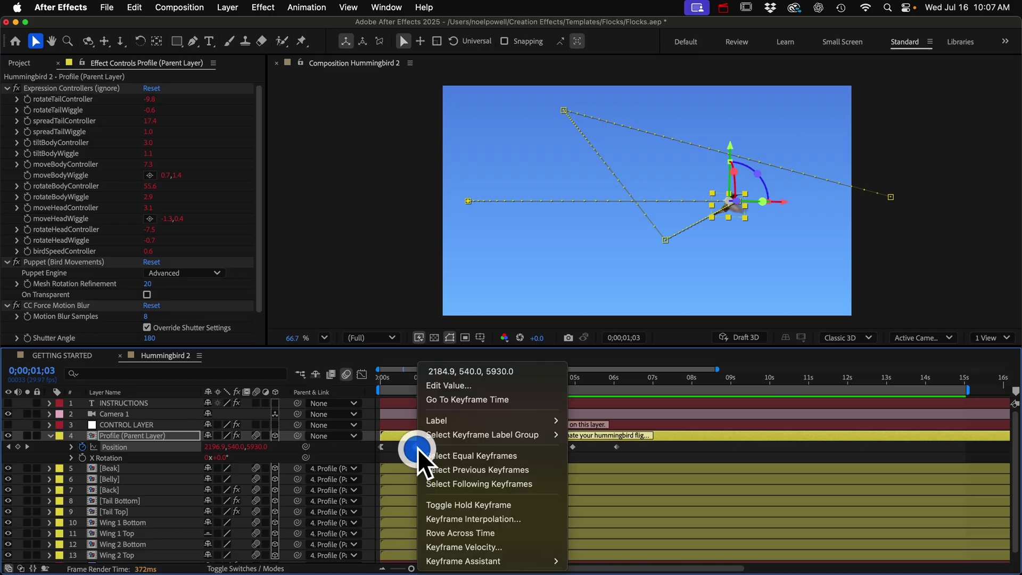
mouse_move(479, 562)
left_click(621, 435)
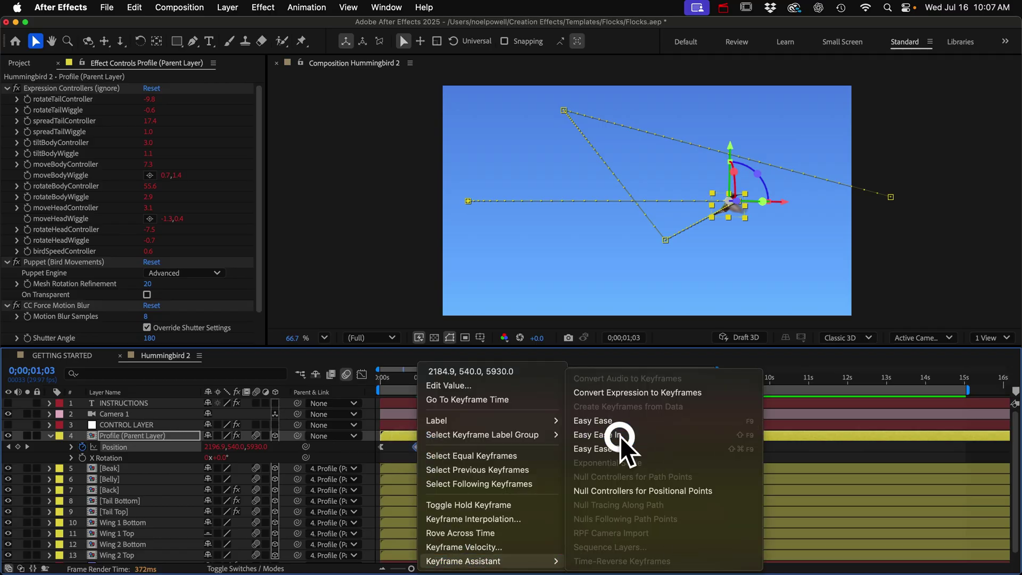
Apply Easy Ease to the Position keyframes near 3 and 6 seconds.
left_click(441, 451)
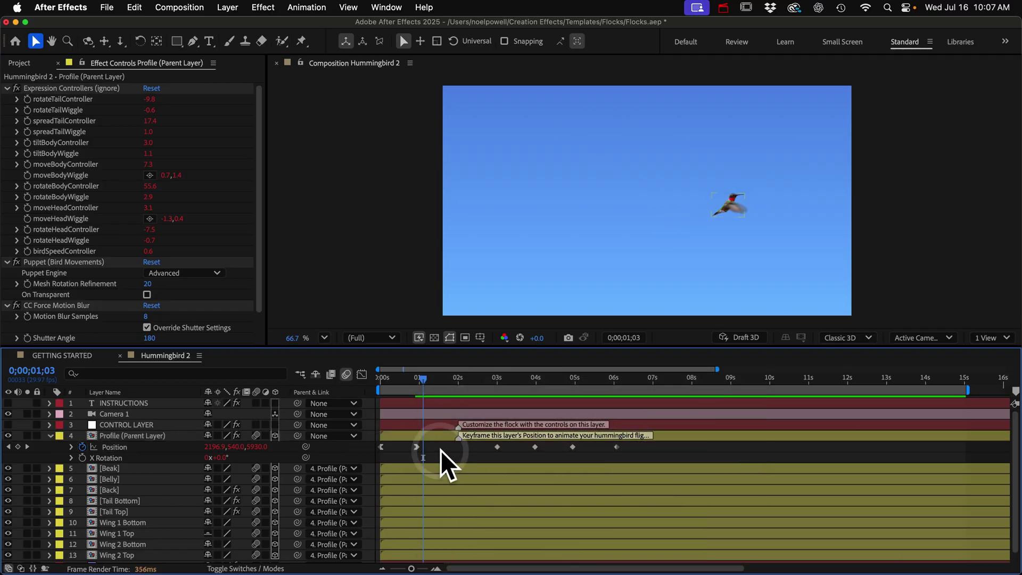
left_click_drag(385, 379, 496, 399)
left_click(499, 446)
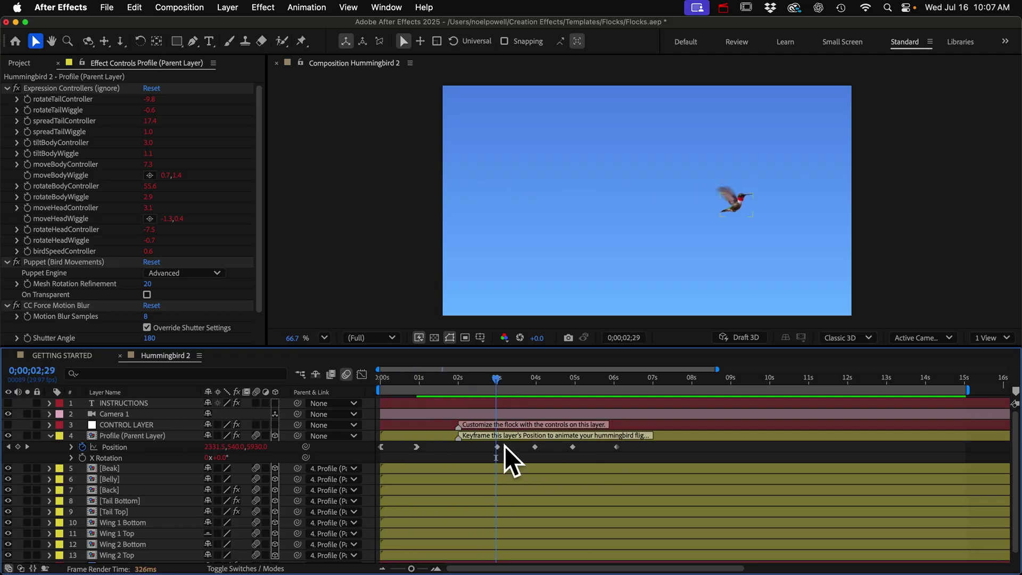
left_click(497, 447)
right_click(498, 447)
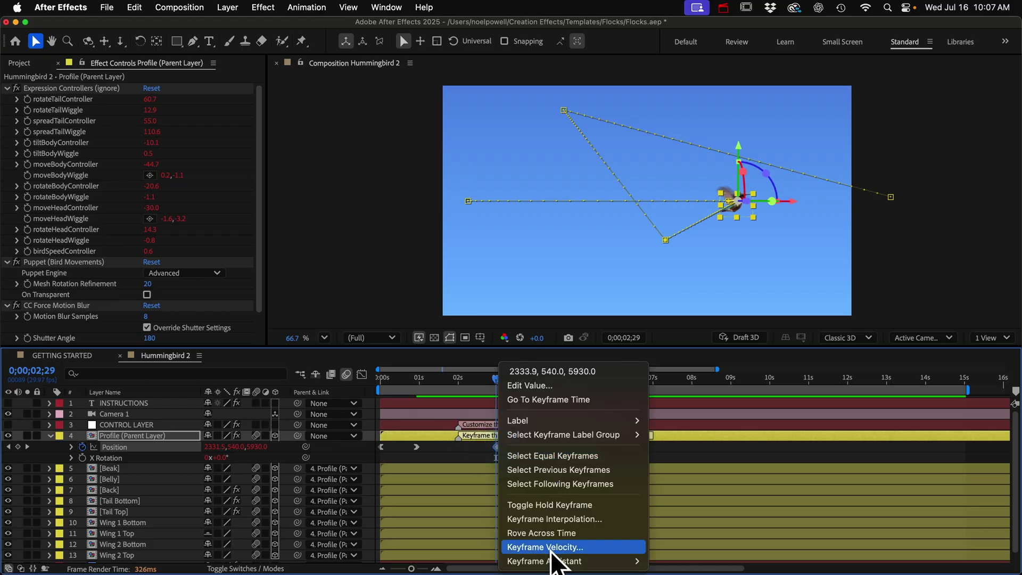
mouse_move(554, 562)
left_click(695, 446)
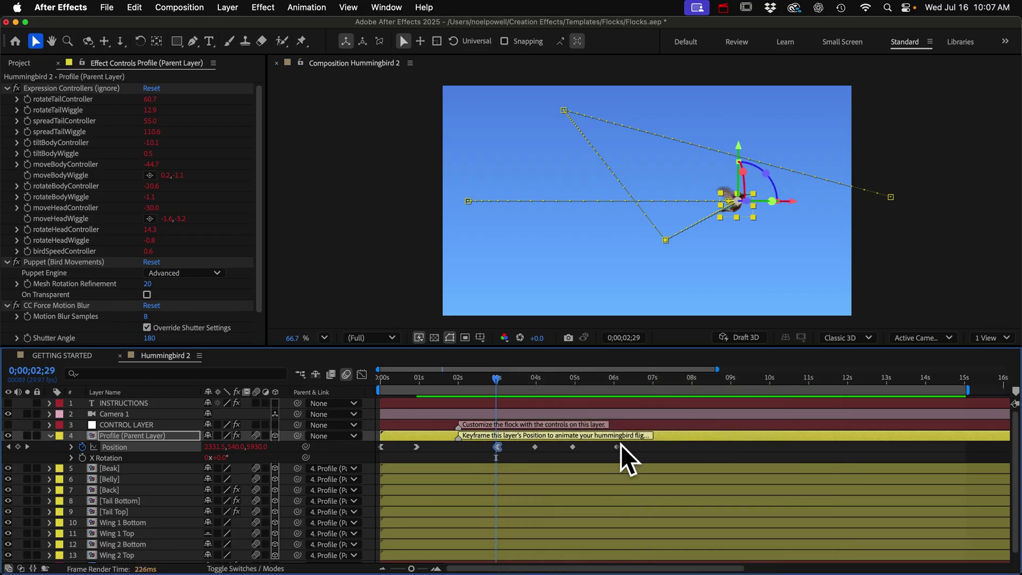
left_click(581, 454)
left_click(616, 447)
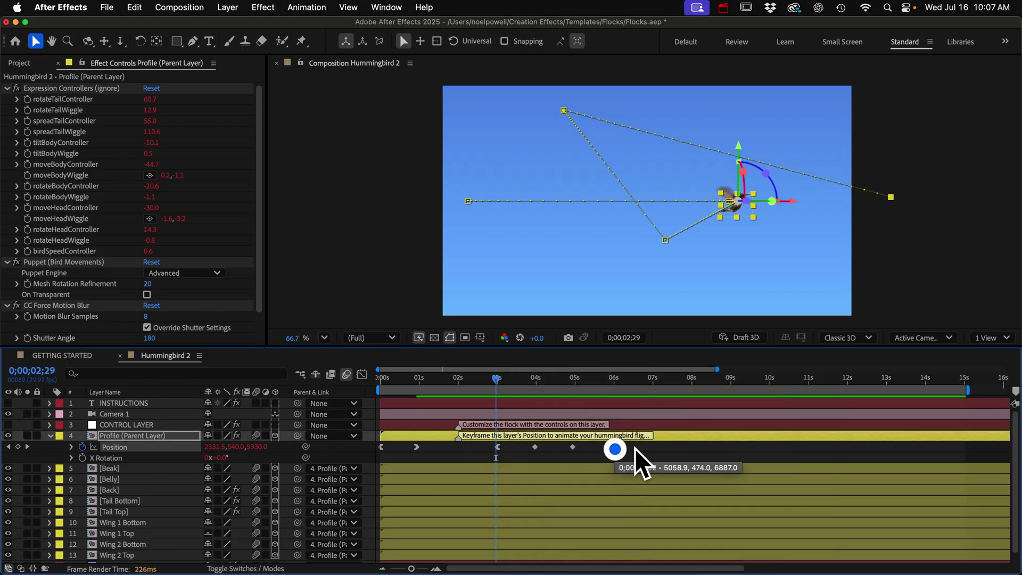
right_click(616, 447)
mouse_move(745, 560)
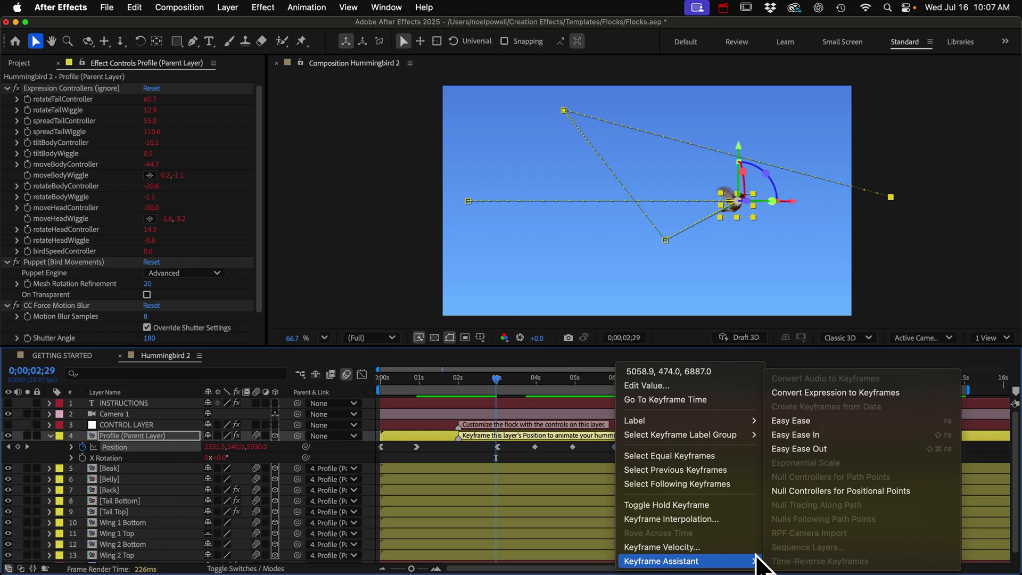
left_click(806, 436)
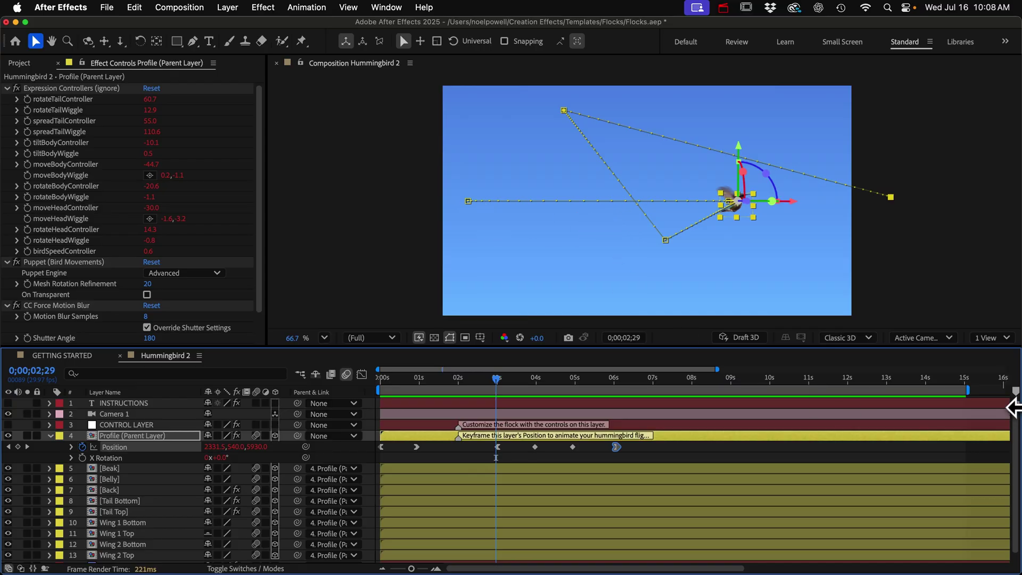
Switch to the Top view, frame the V-shaped path, and select the middle Position keyframes.
left_click(921, 339)
left_click(911, 169)
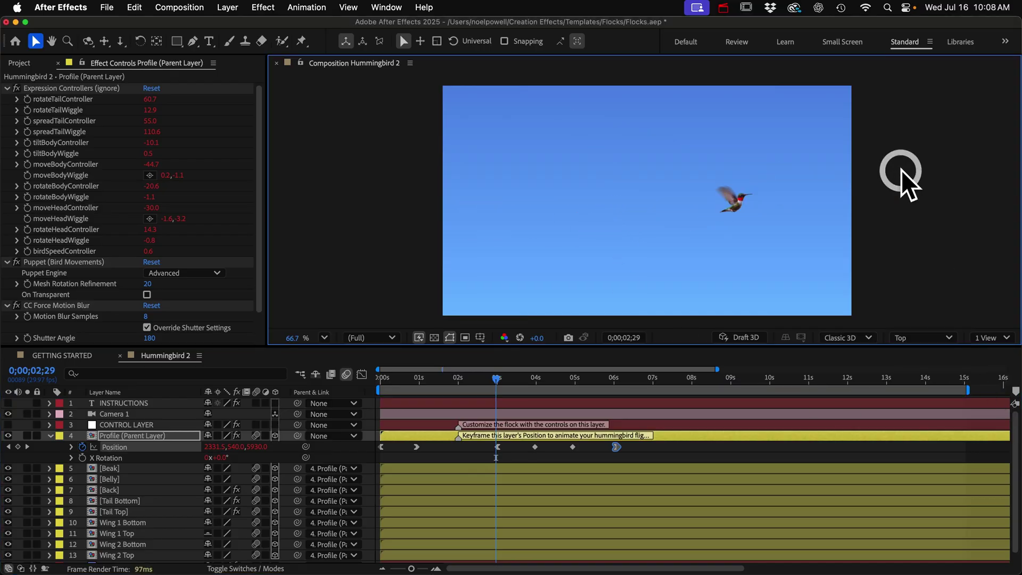
key("z")
left_click(655, 149, "alt")
left_click(655, 149, "alt")
left_click(656, 148, "alt")
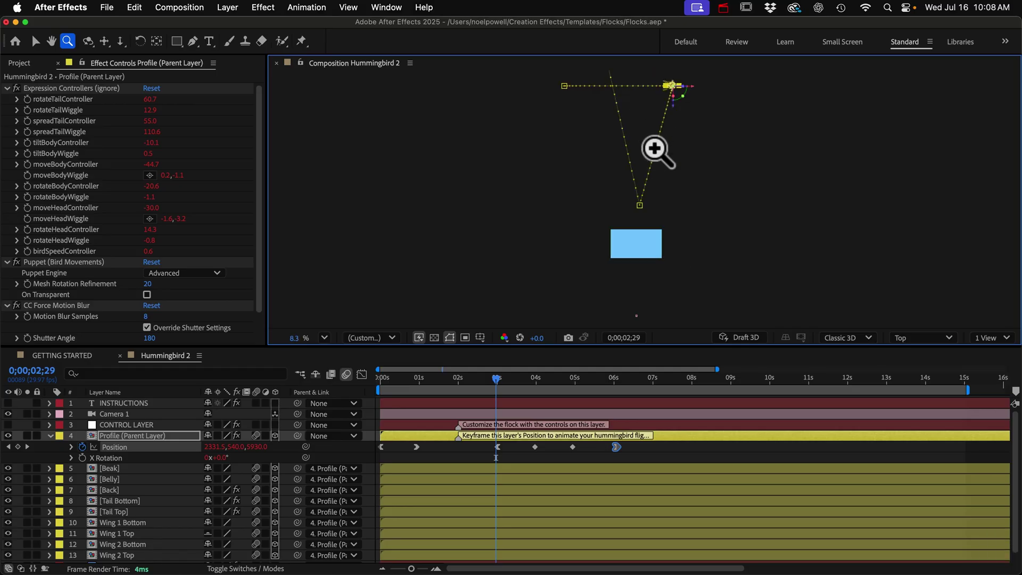
left_click(644, 187)
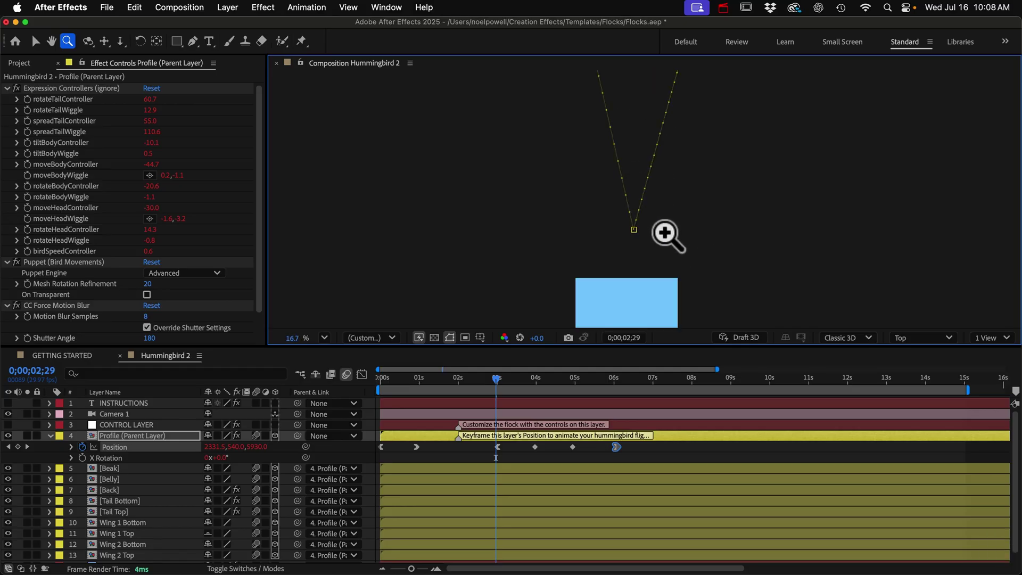
key("v")
left_click(635, 232)
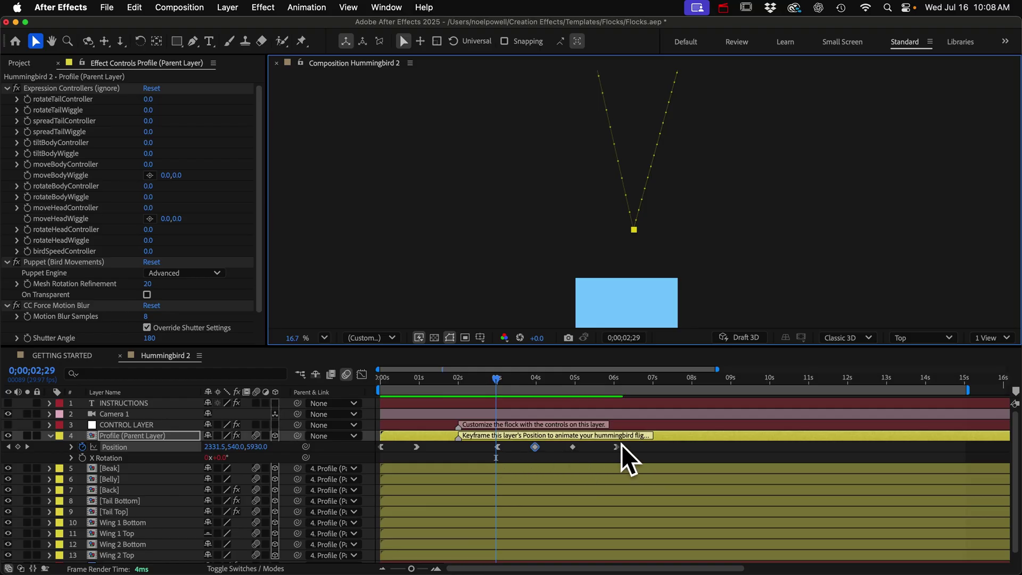
left_click_drag(585, 445, 510, 454)
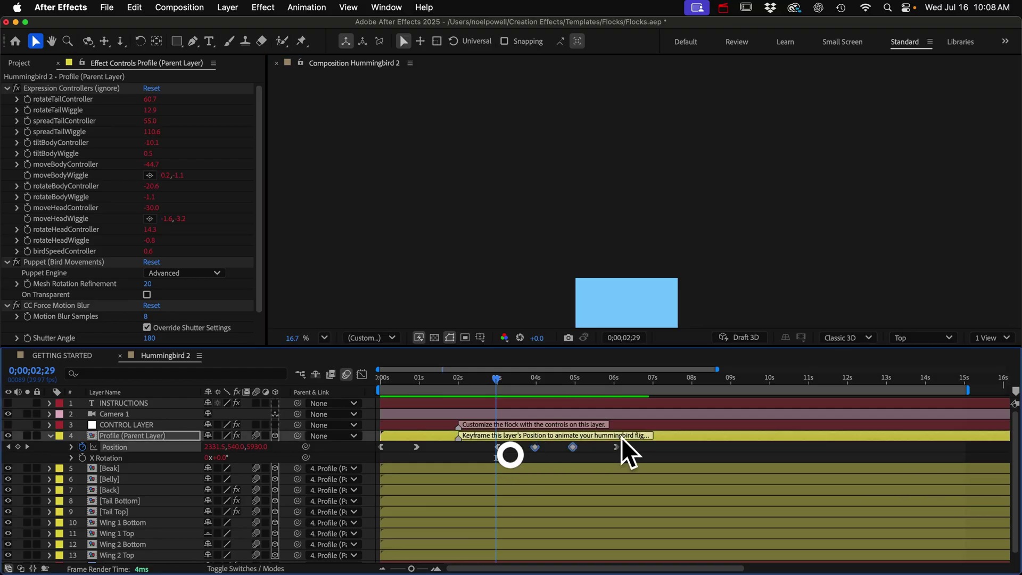
Set the selected keyframes' Temporal Interpolation to Auto Bezier.
right_click(573, 448)
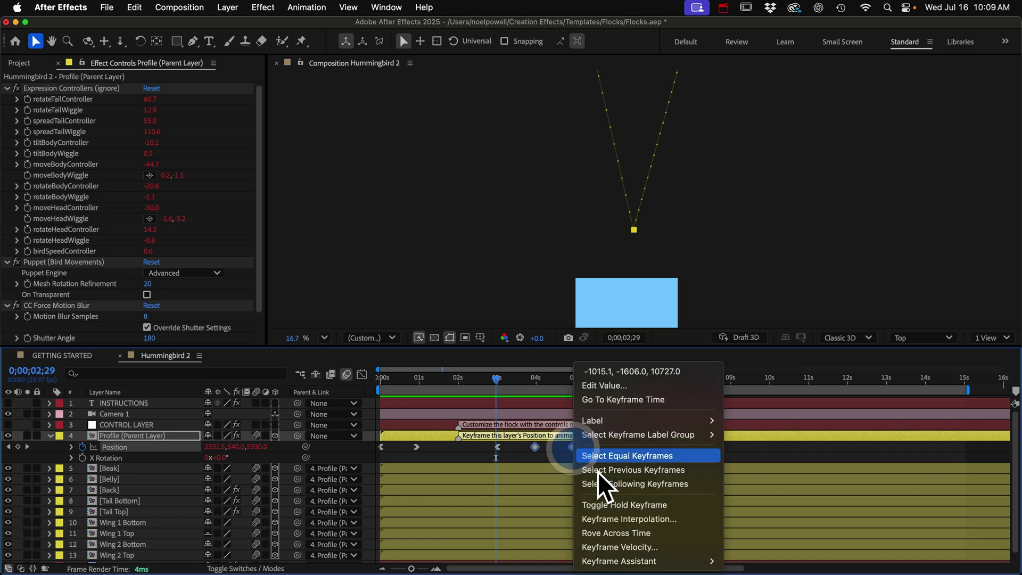
left_click(641, 520)
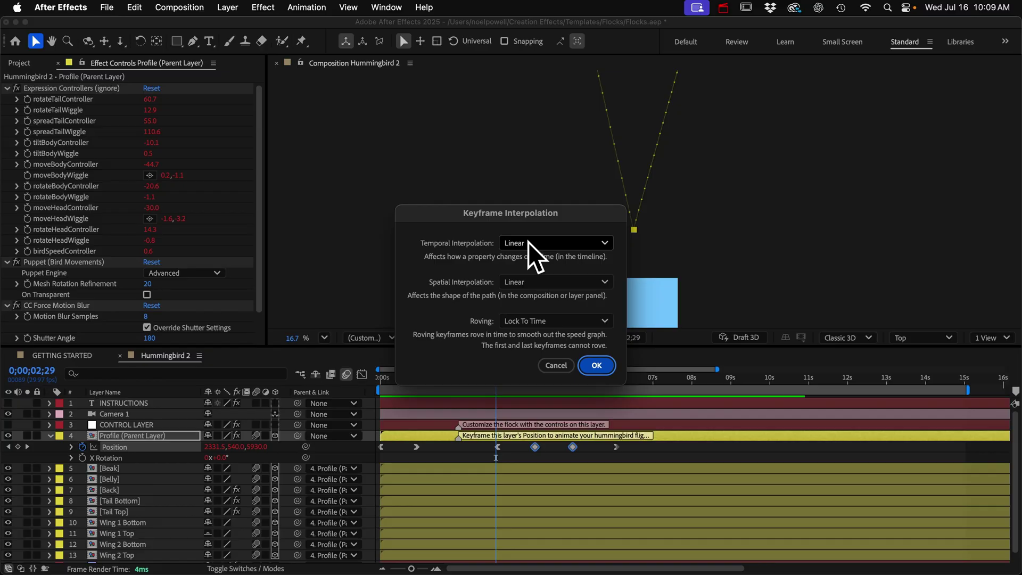
left_click(528, 241)
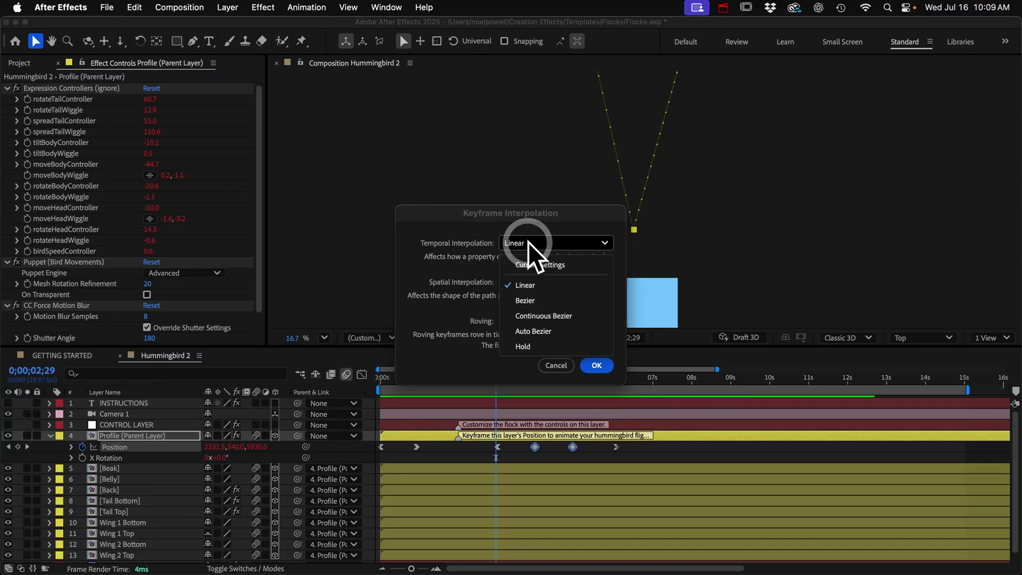
left_click(551, 331)
left_click(602, 365)
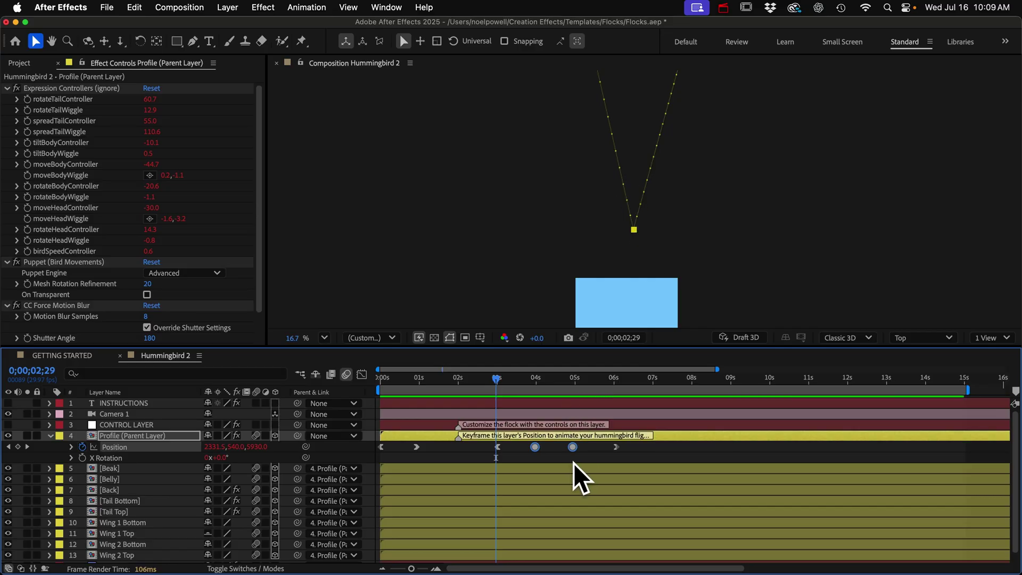
Set their Spatial Interpolation to Auto Bezier, turning the V path into a U curve.
right_click(571, 446)
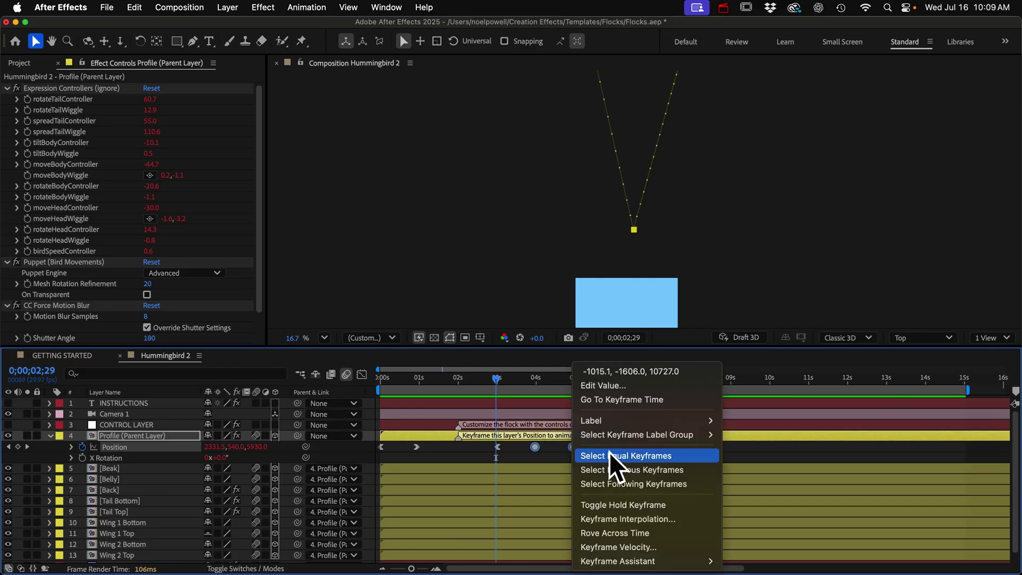
left_click(618, 521)
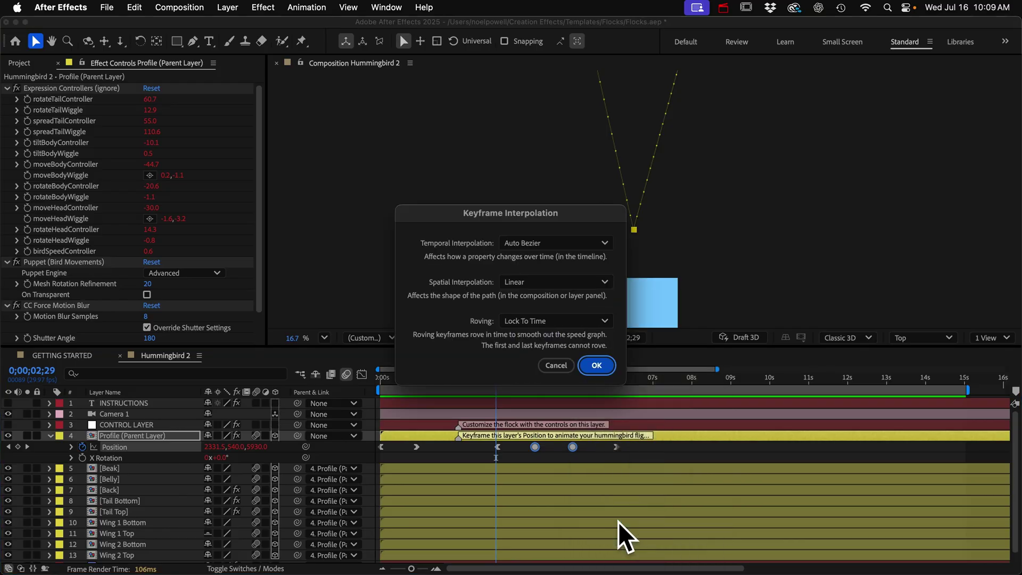
left_click(531, 284)
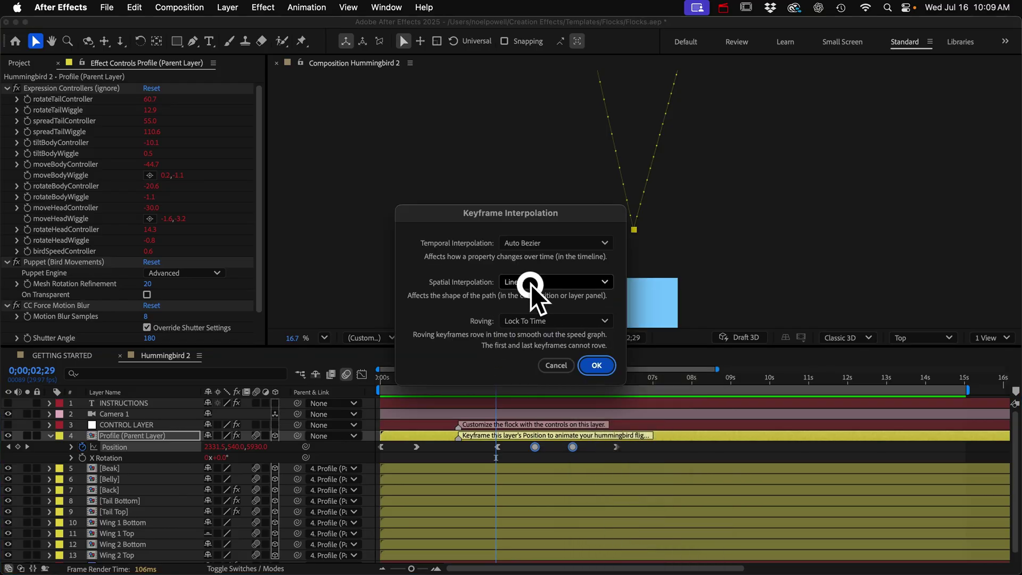
left_click(538, 370)
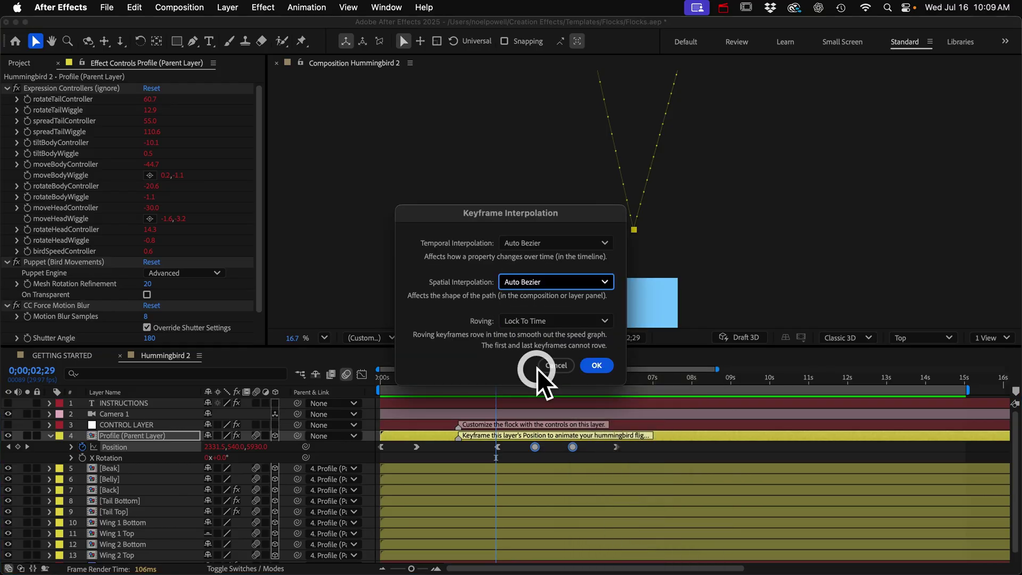
left_click(598, 366)
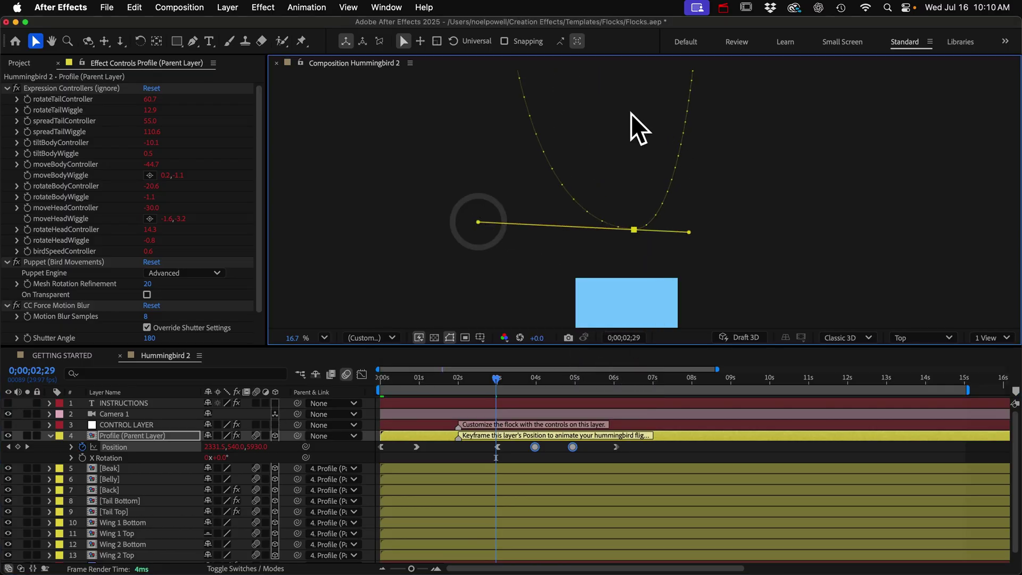
Zoom out in the Top view and drag the path's handles and points into a rounded loop.
key("z")
scroll(666, 290, "down", 4)
key("v")
left_click_drag(630, 126, 678, 103)
mouse_move(605, 171)
left_mouse_down()
mouse_move(595, 163)
mouse_move(589, 171)
left_mouse_up()
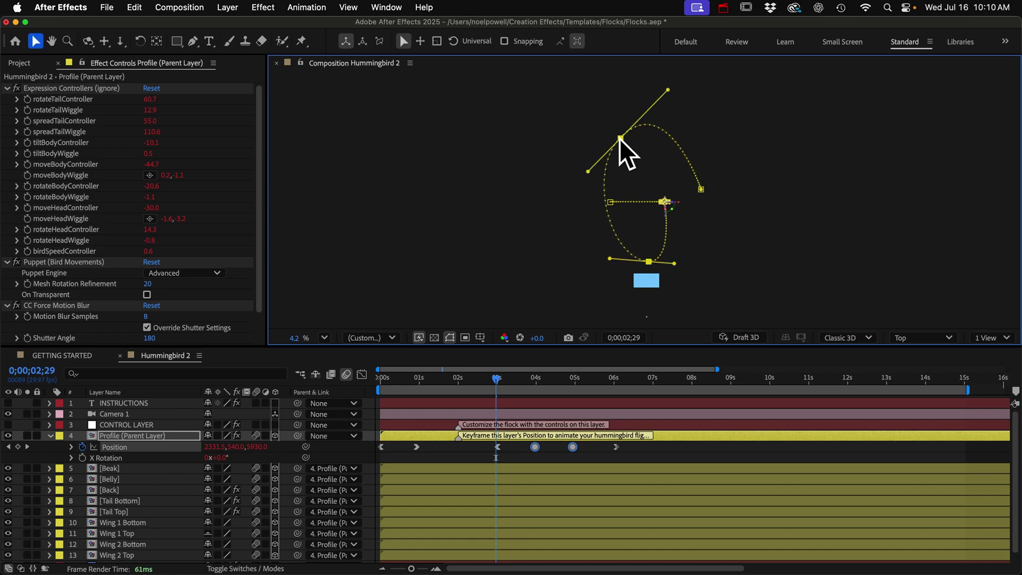
left_click_drag(620, 139, 613, 156)
left_click_drag(702, 190, 702, 169)
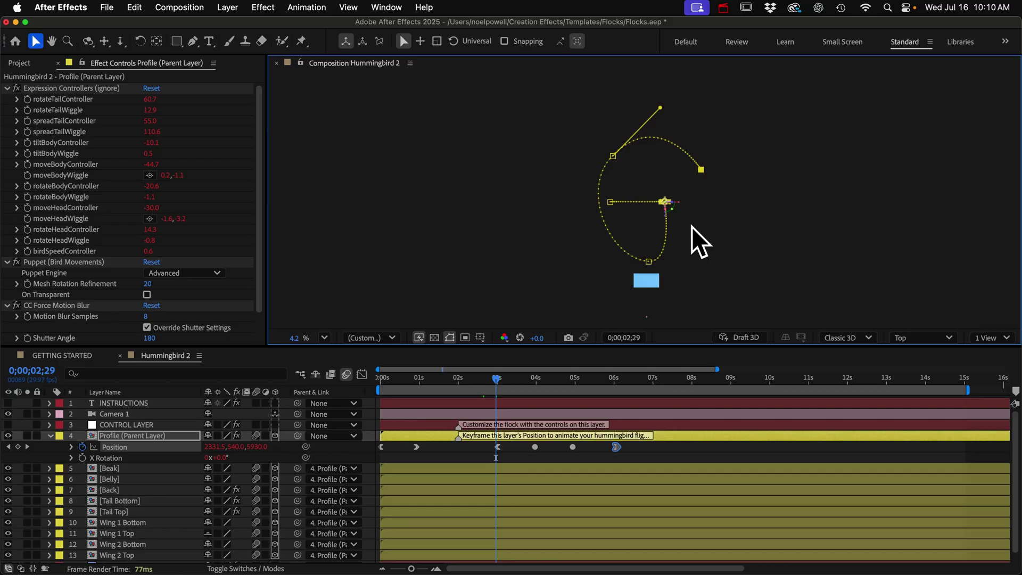
Return to the Active Camera view at normal size and start a preview.
key("F12")
key("z")
key("space")
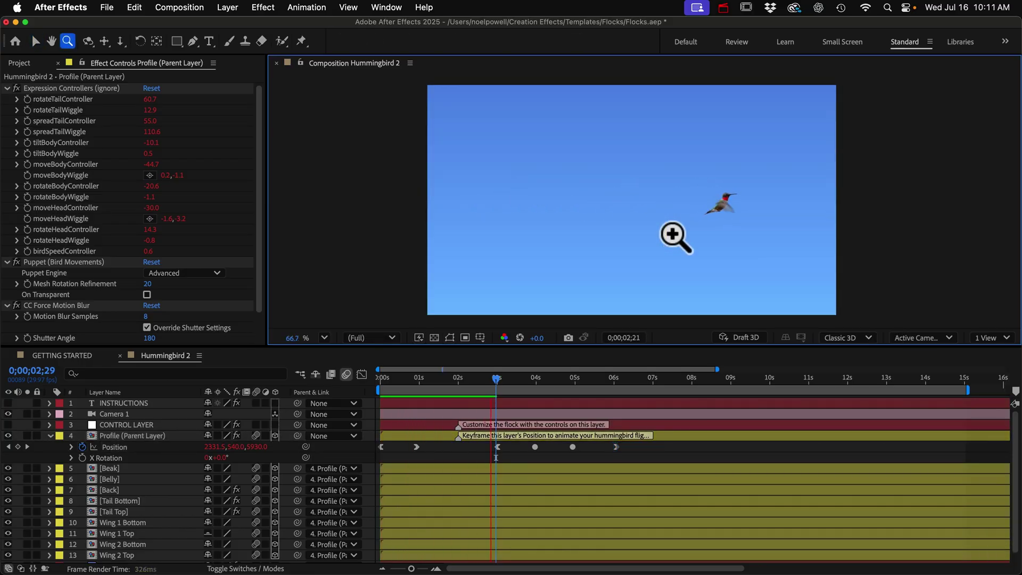
Stop the preview, replay from 2;13, and scrub back to about 3 seconds.
key("space")
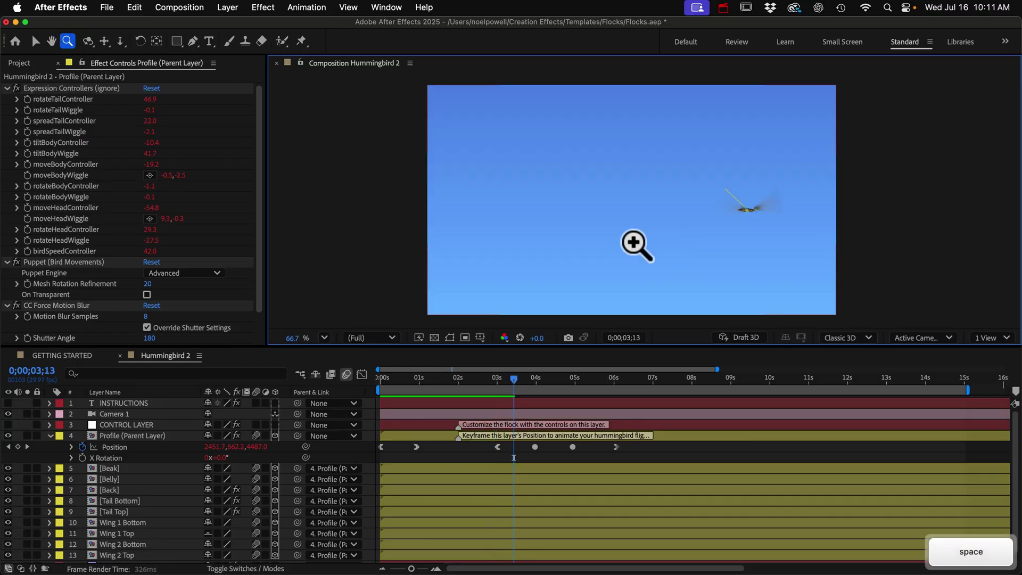
left_click(475, 372)
key("space")
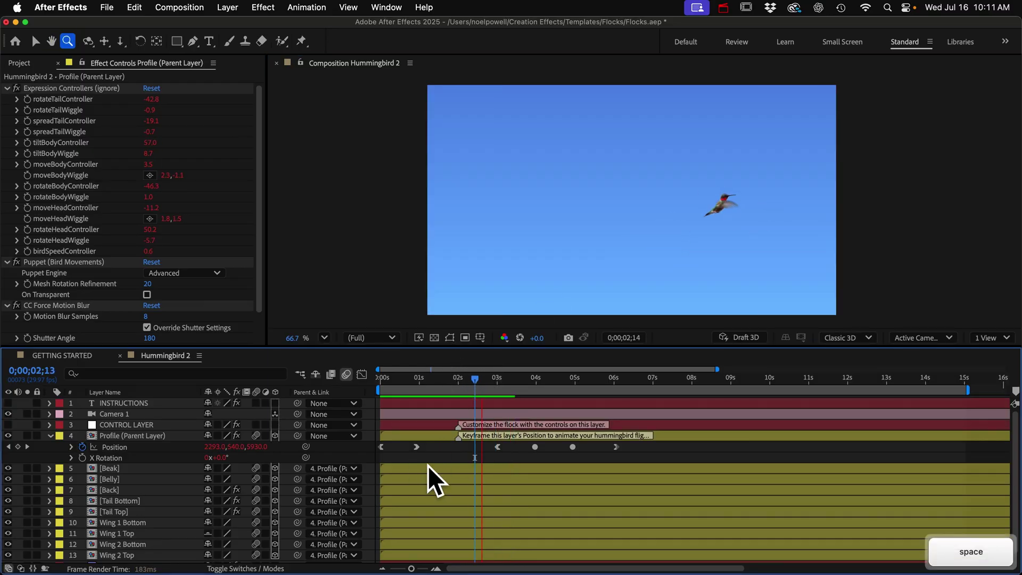
key("space")
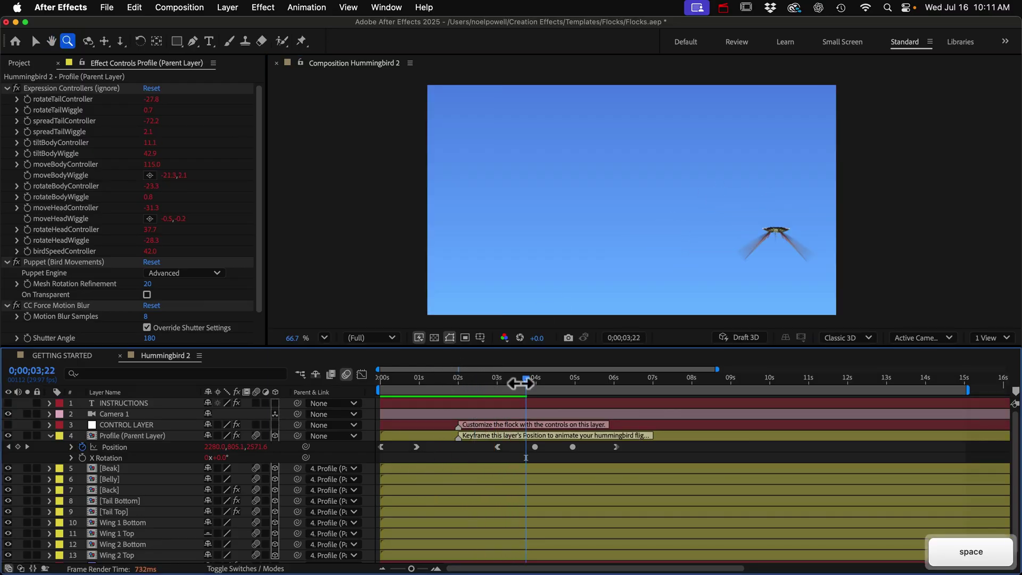
left_click_drag(511, 377, 493, 381)
Lower the loop's bottom point and shift the top keyframe and its left handle, then preview.
key("v")
left_click(522, 434)
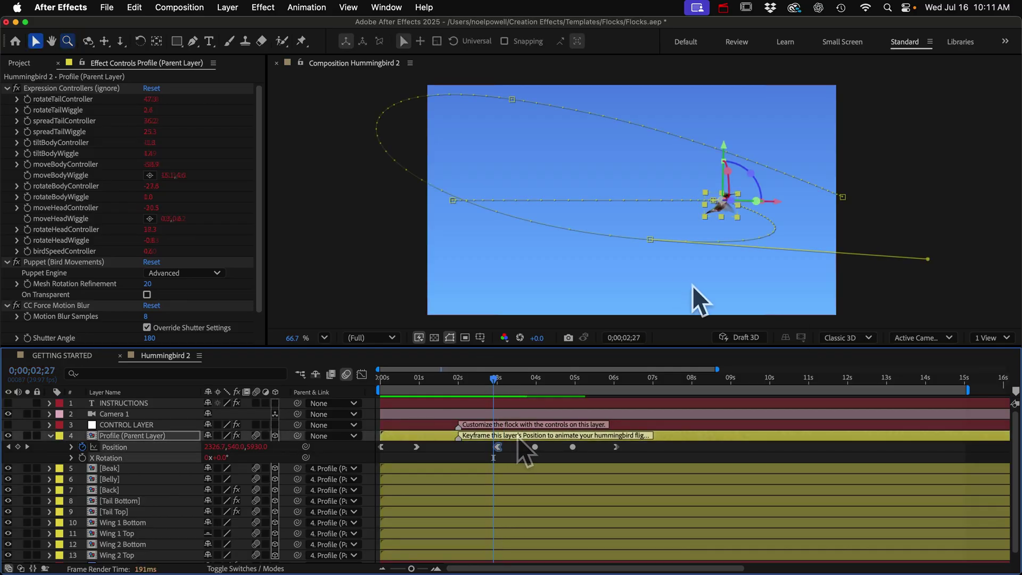
left_click_drag(649, 233, 650, 259)
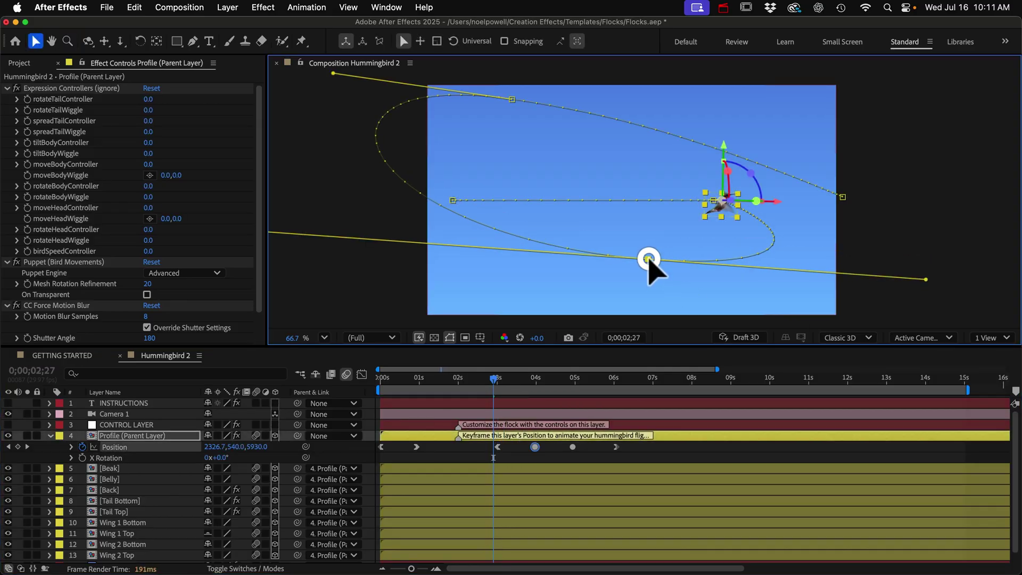
left_click(514, 105)
left_click_drag(514, 105, 515, 117)
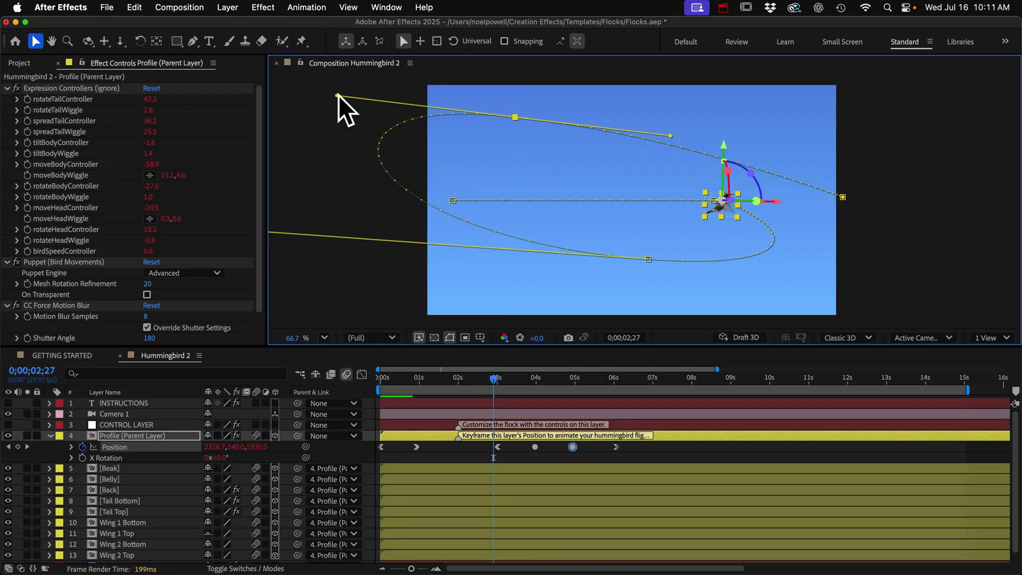
left_click_drag(337, 90, 382, 101)
left_click_drag(517, 117, 595, 127)
key("space")
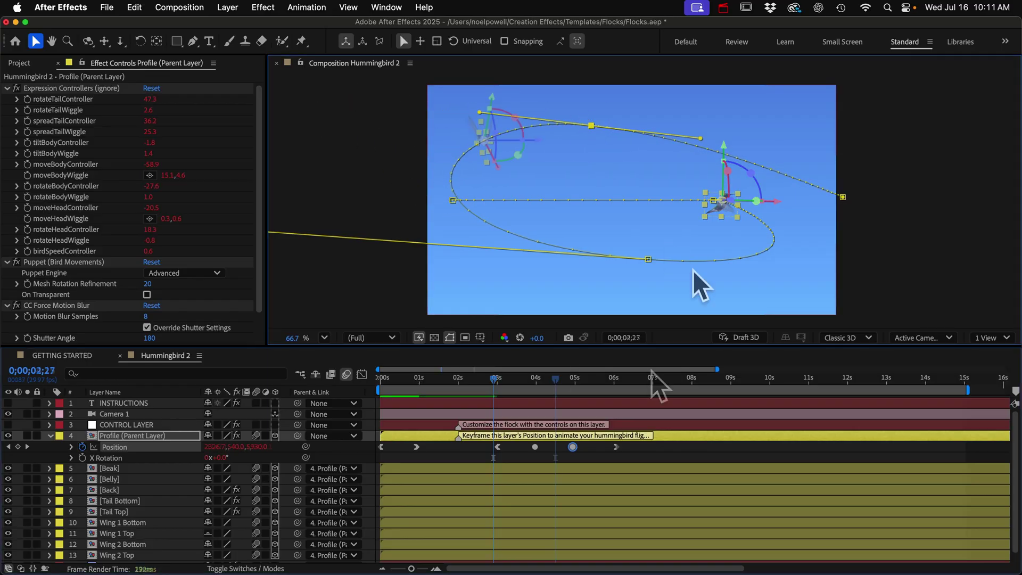
Zoom in on the inner keyframe and pull a Bezier handle out of it with the Pen tool.
key("z")
left_click(725, 202)
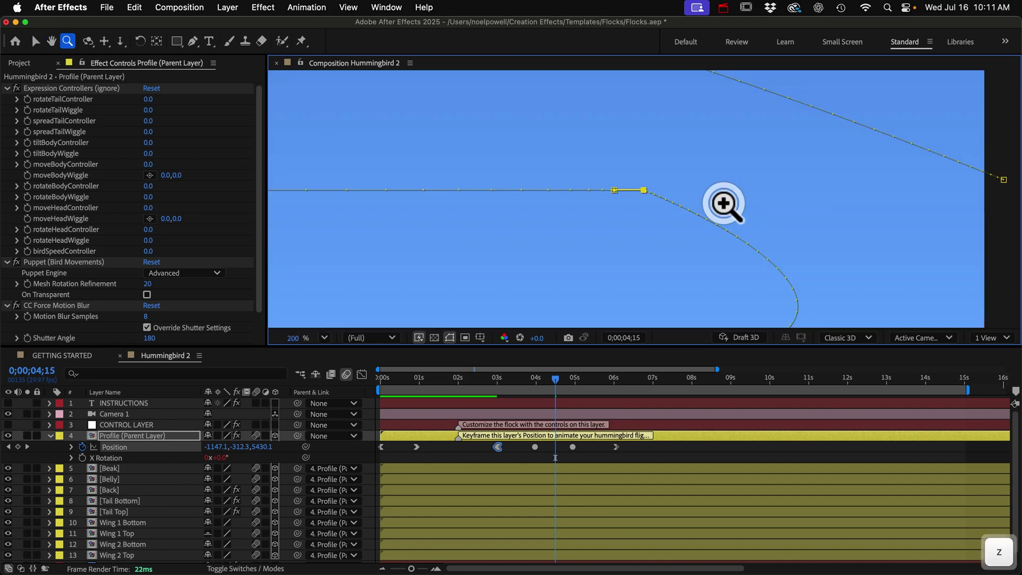
left_click(637, 192)
left_click(646, 198)
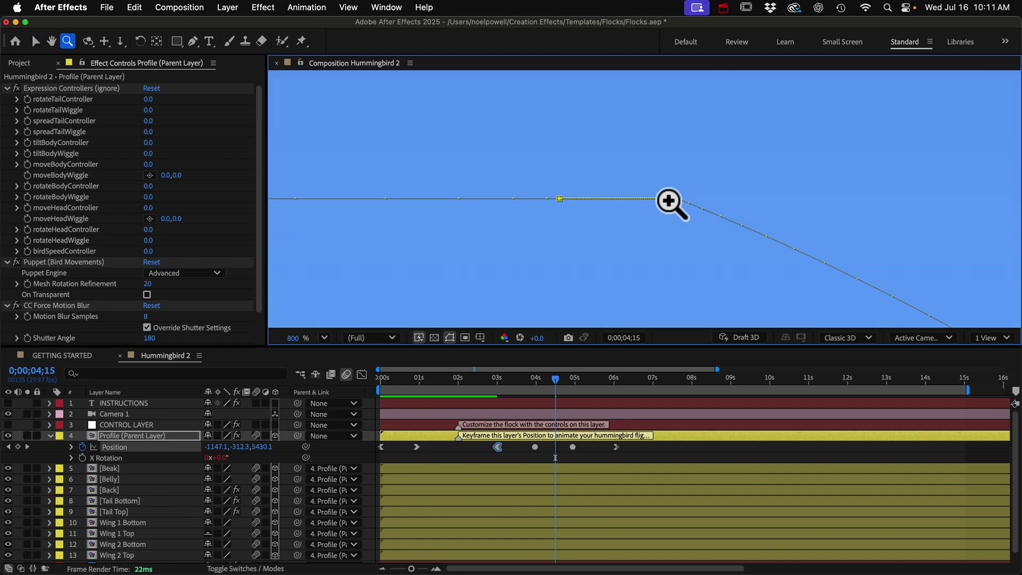
key("v")
left_click(193, 42)
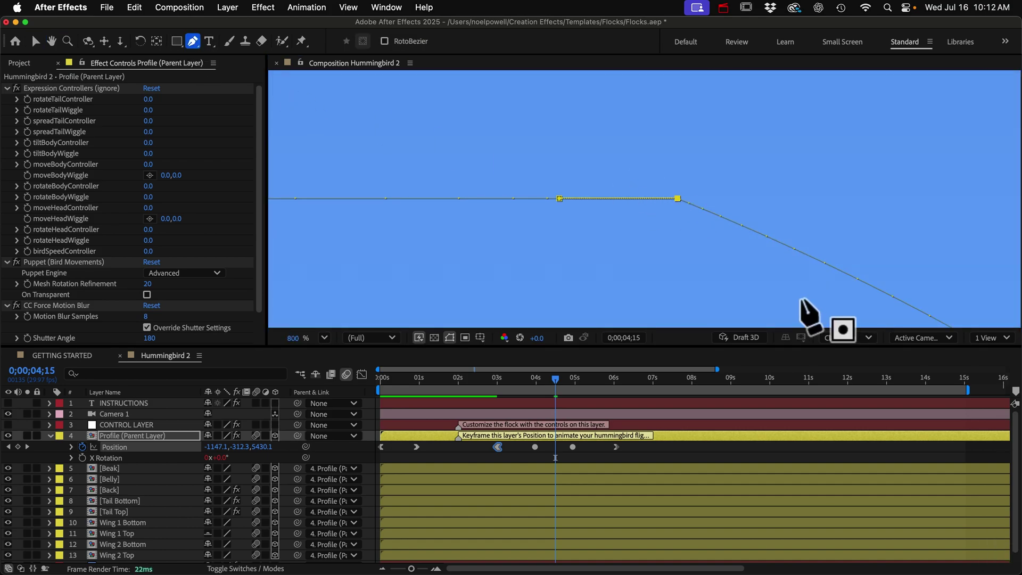
left_click_drag(679, 198, 1011, 206)
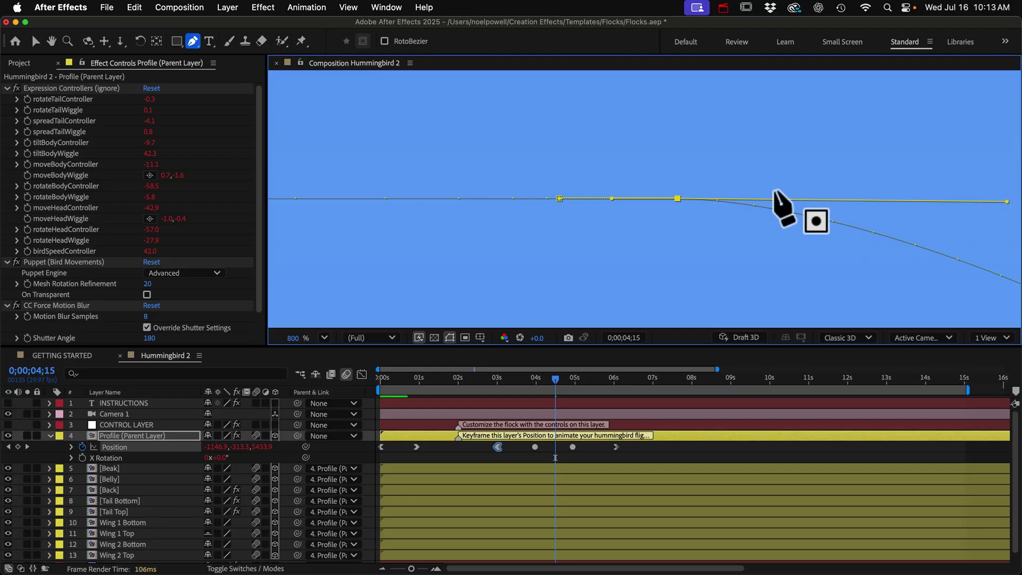
Lengthen that handle and pull a long horizontal handle from the right keyframe into a teardrop loop.
key("z")
left_click(766, 187, "alt")
left_click(767, 187, "alt")
key("v")
left_click_drag(645, 209, 686, 209)
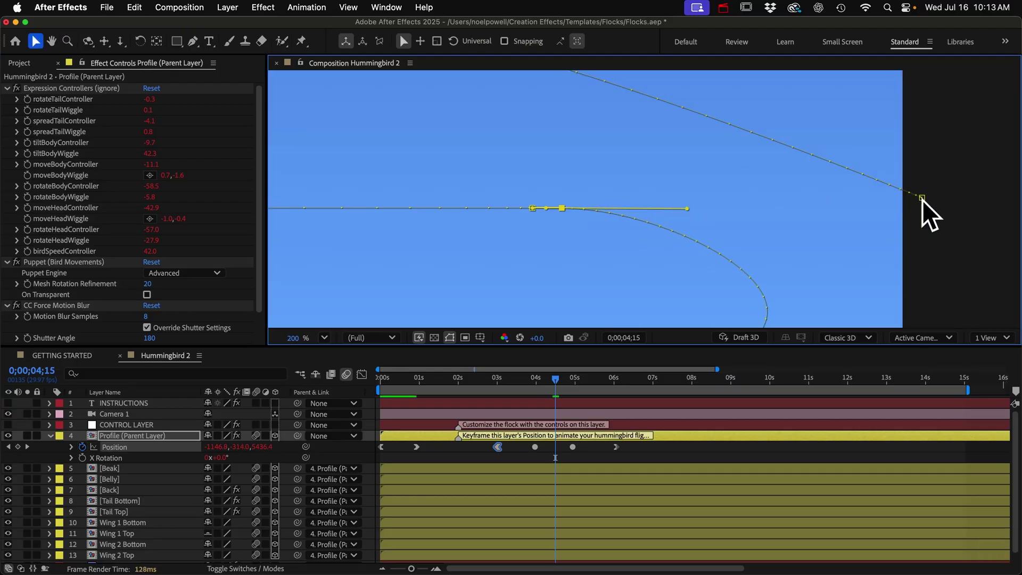
key("g")
left_click_drag(922, 199, 585, 198)
key("z")
left_click(703, 185, "alt")
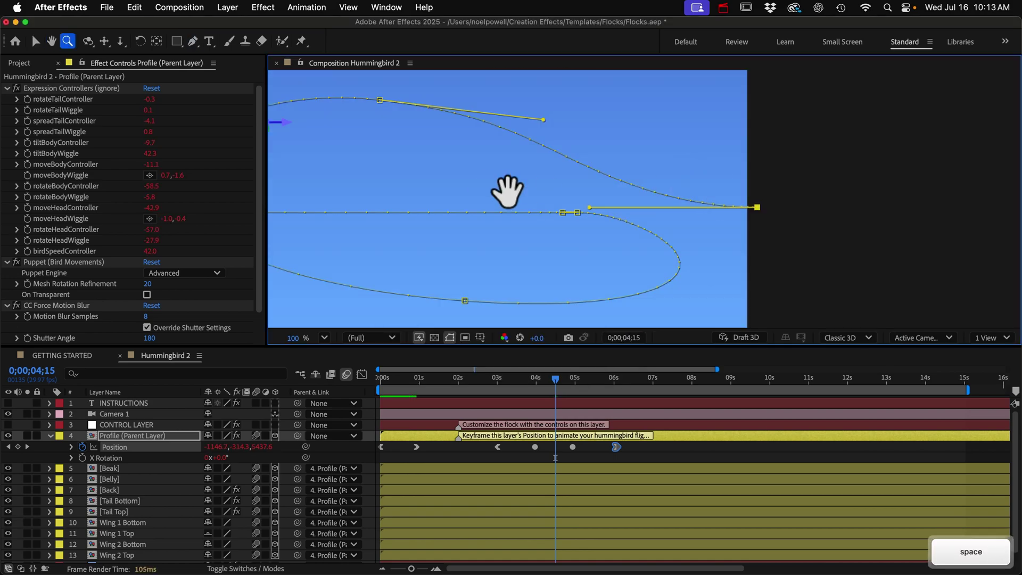
left_click_drag(506, 192, 650, 192)
key("v")
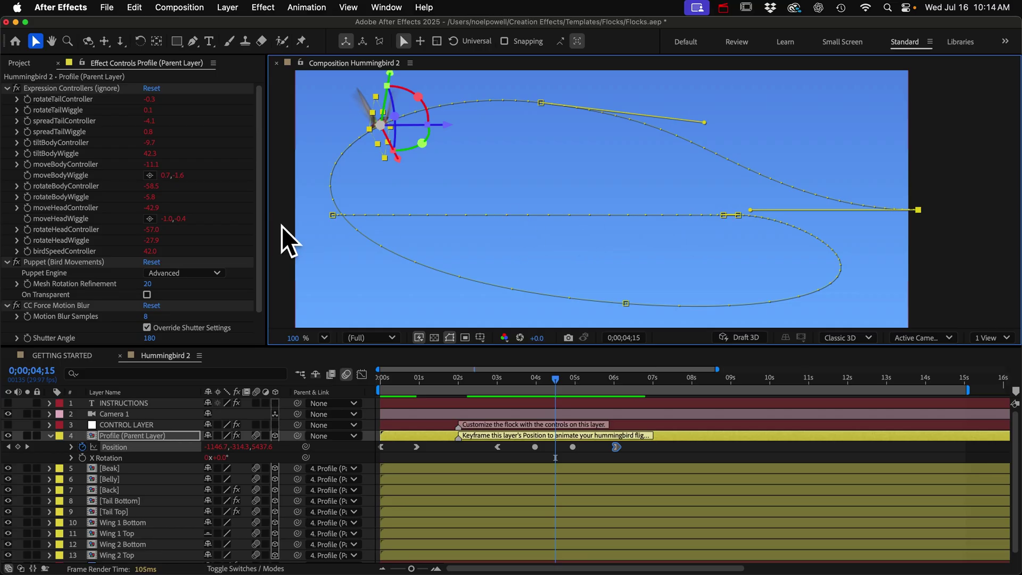
Pull Bezier handles from the leftmost and inner keyframes to round the flight path.
left_click(332, 215)
key("g")
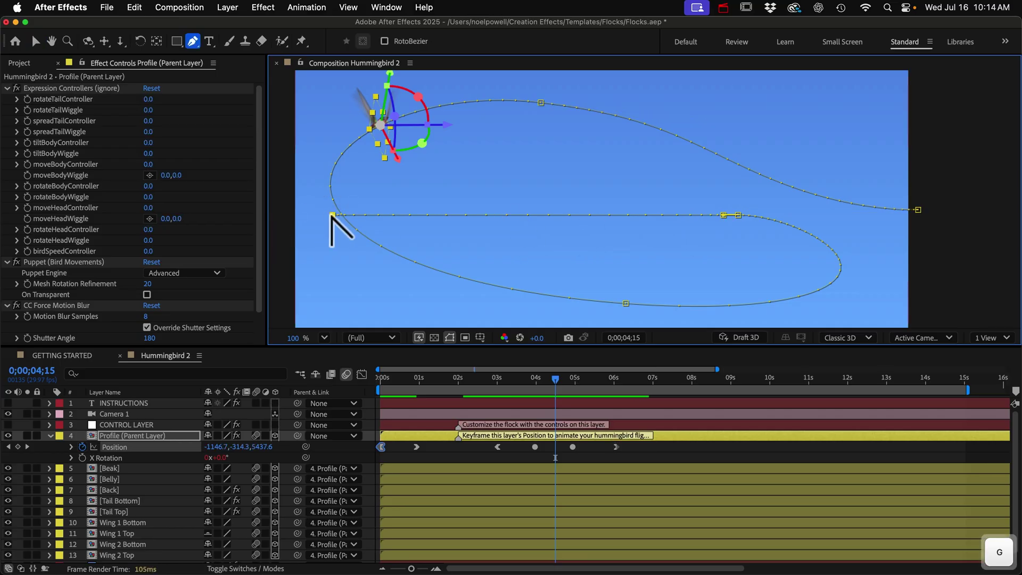
left_click_drag(333, 215, 446, 118)
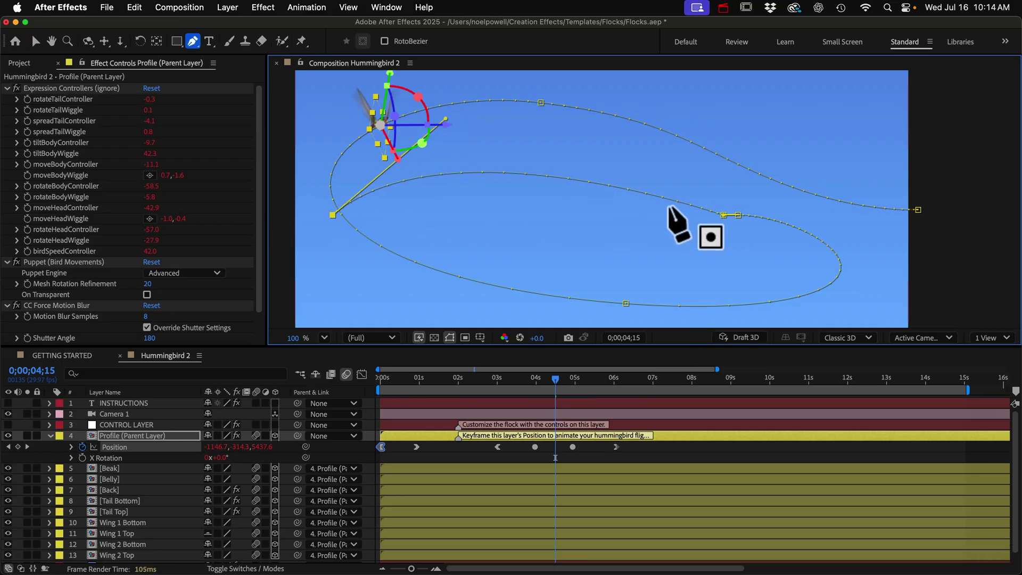
left_click(715, 215)
mouse_move(716, 216)
left_mouse_down()
mouse_move(712, 256)
mouse_move(769, 221)
mouse_move(820, 214)
mouse_move(730, 217)
left_mouse_up()
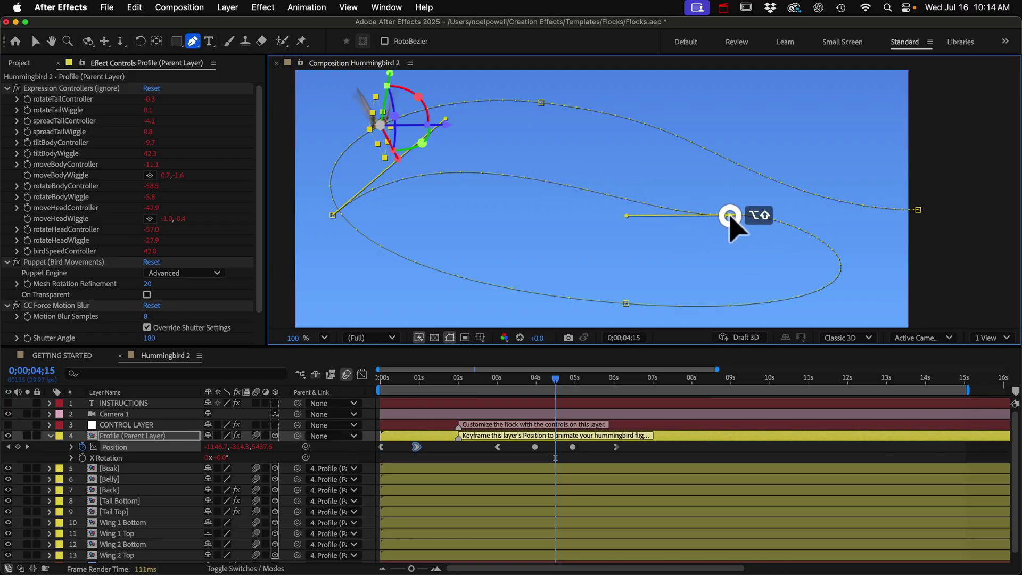
key("z")
scroll(733, 218, "up", 5)
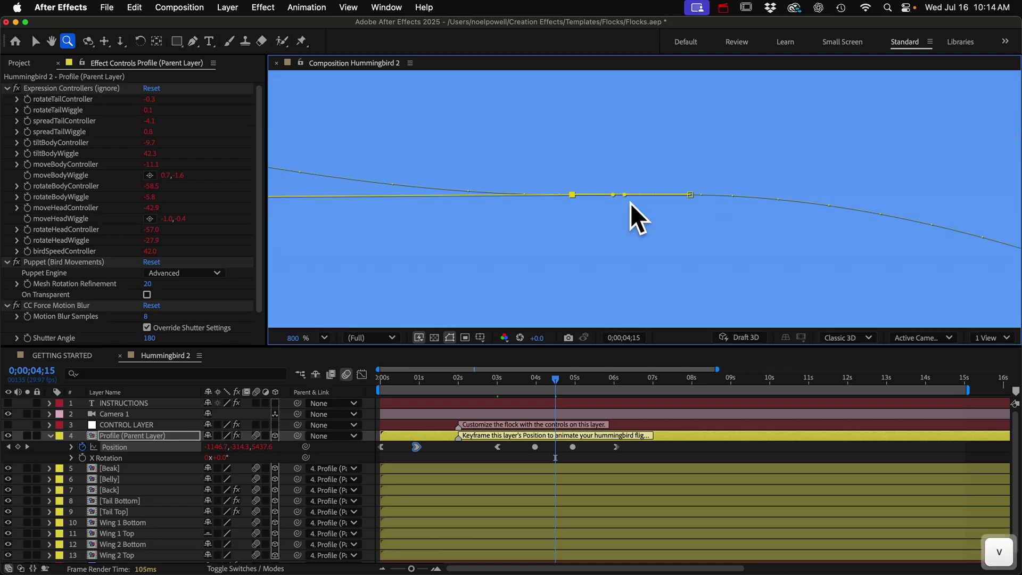
key("v")
left_click(569, 203, "alt")
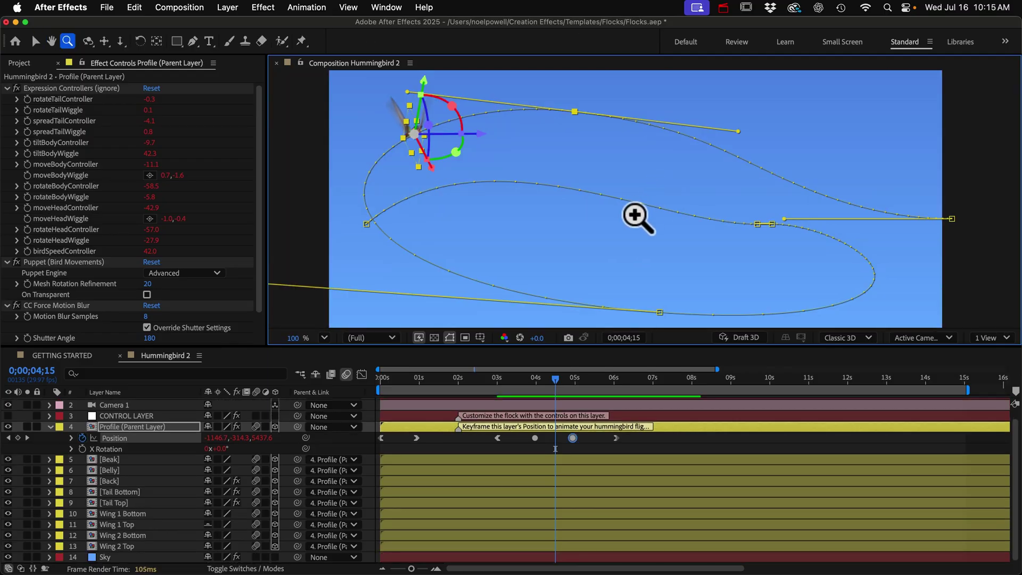
Switch the 3D view to Top and zoom to frame the path.
key("v")
left_click(912, 341)
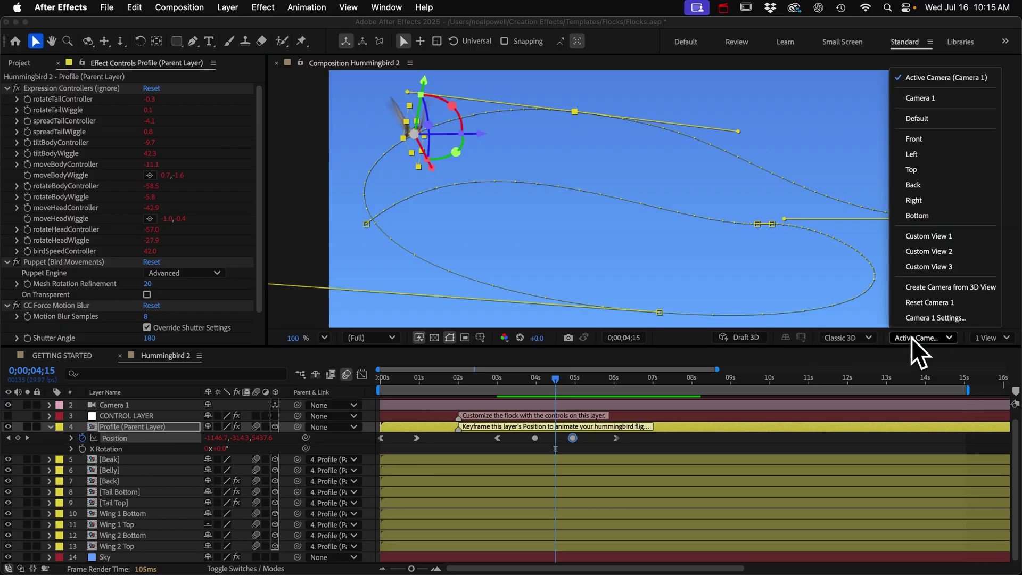
left_click(924, 170)
key("z")
scroll(632, 212, "down", 8)
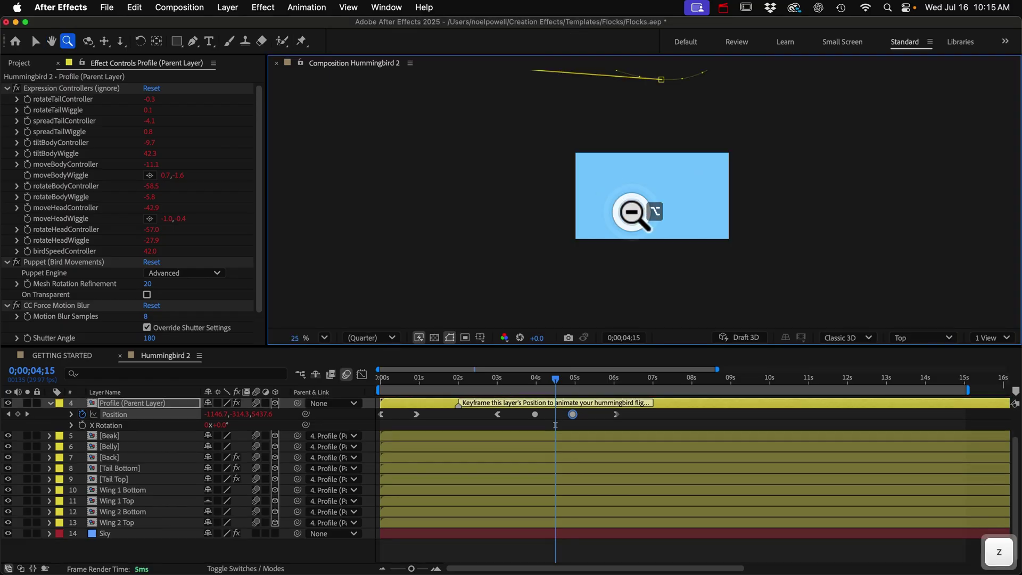
scroll(632, 213, "up", 3)
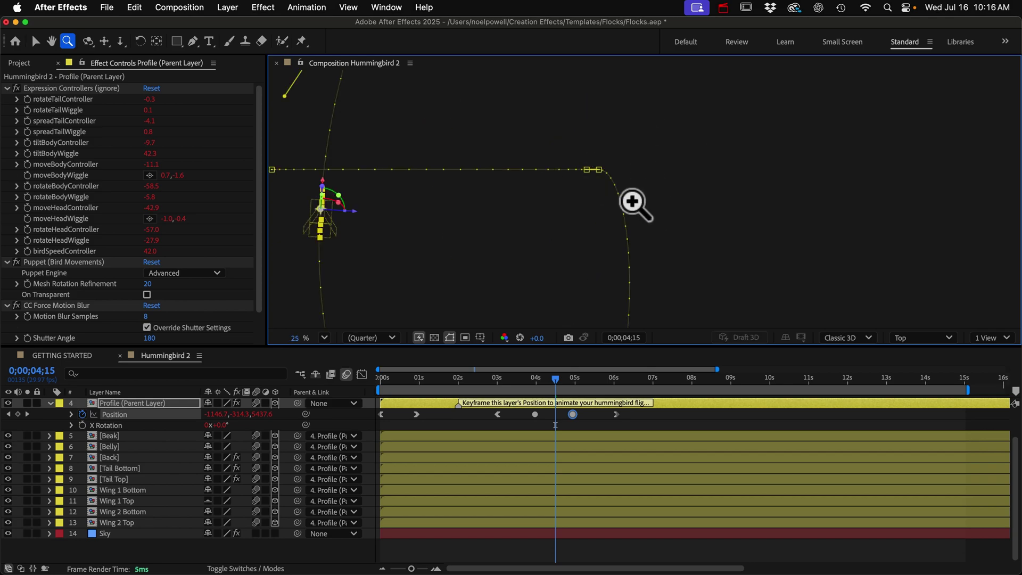
key("v")
In Top view, pull long curve handles on two path keyframes to bend the loop in depth.
left_click(599, 169)
key("g")
left_click_drag(599, 169, 721, 169)
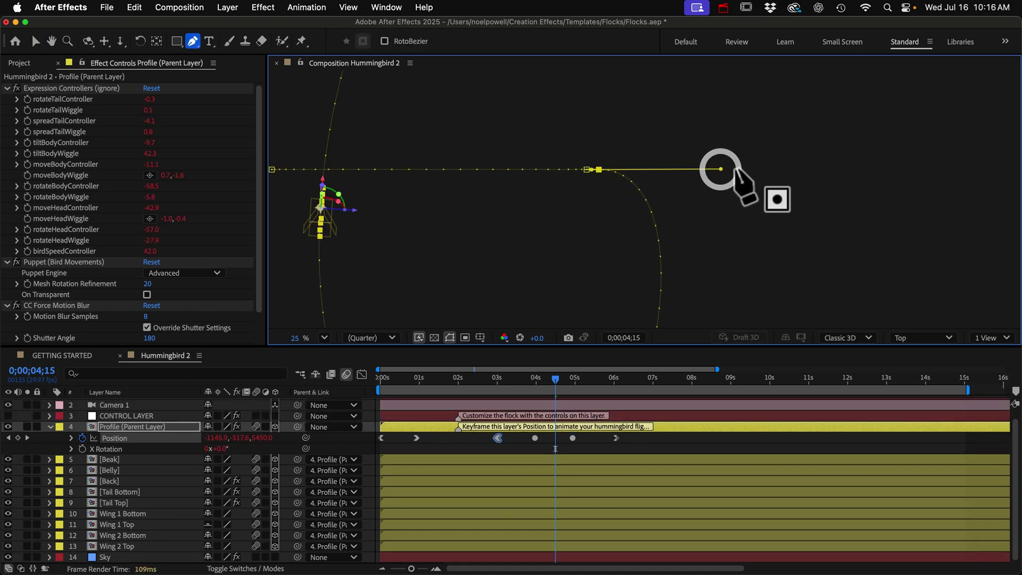
key("z")
left_click(629, 136, "alt")
left_click(629, 136, "alt")
key("v")
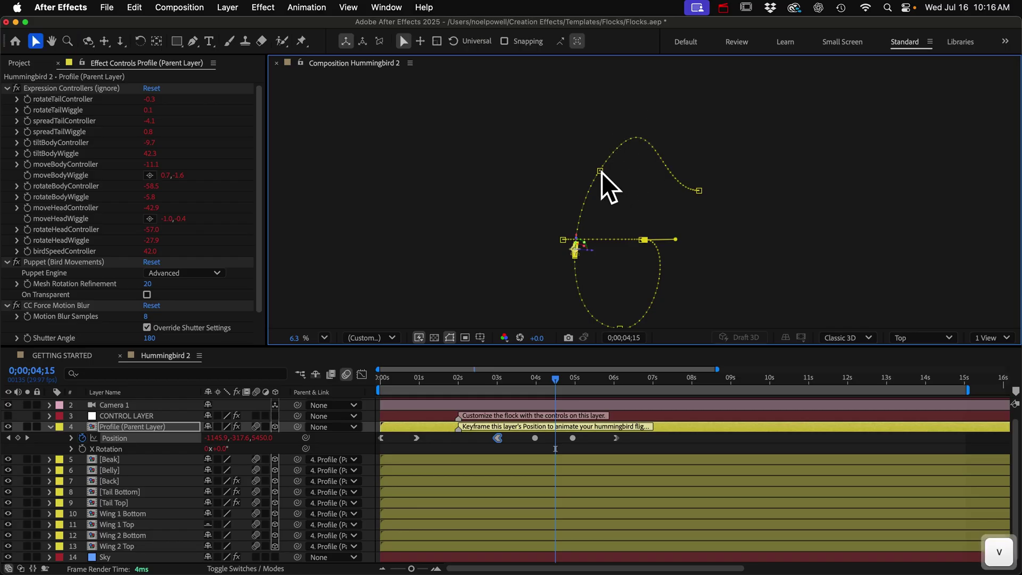
left_click_drag(600, 171, 644, 120)
key("space")
left_click_drag(625, 237, 621, 187)
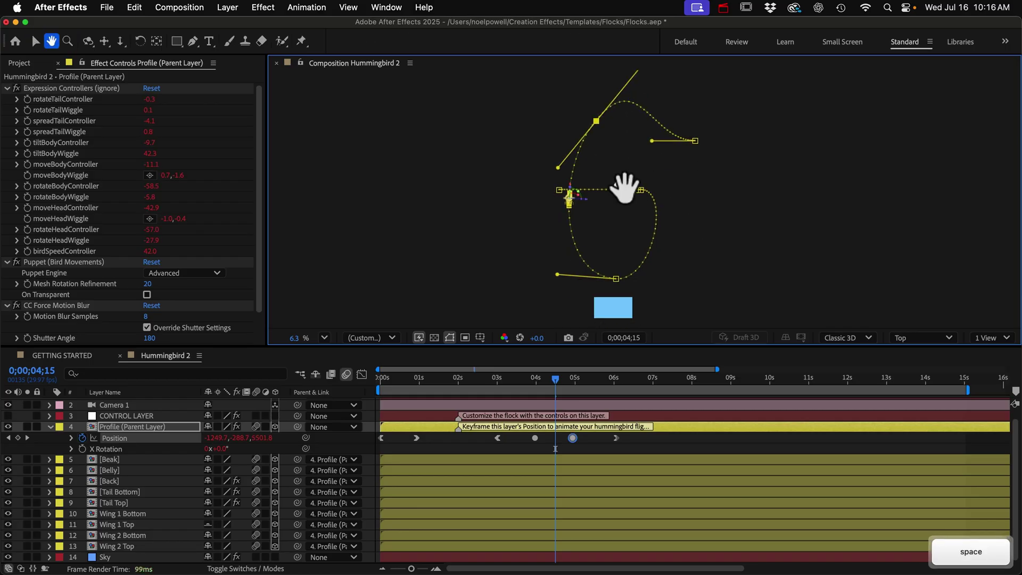
left_click(566, 200)
Return to the camera view, enlarge the timeline, and scrub back toward the loop's start.
key("g")
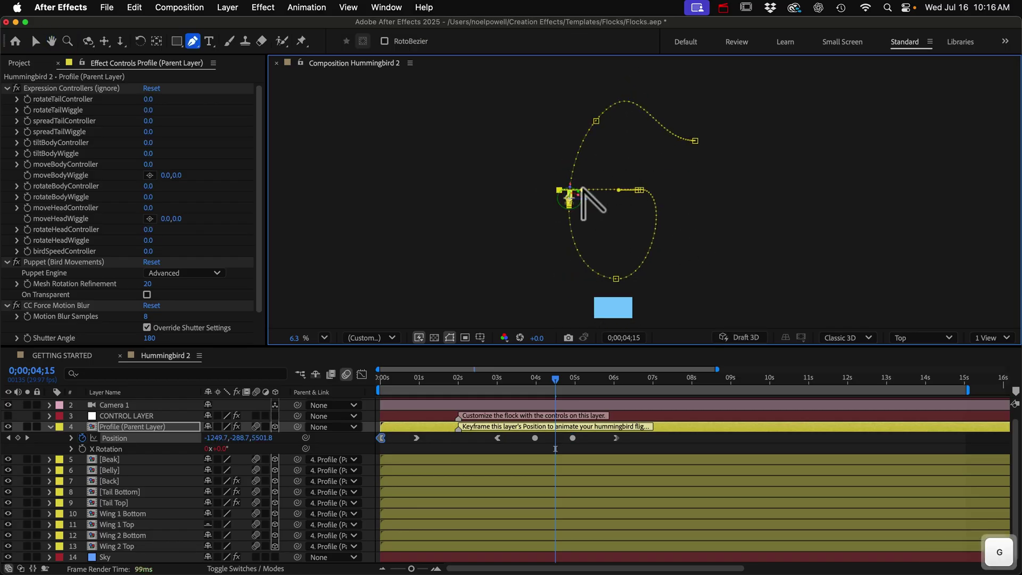
left_click(590, 174)
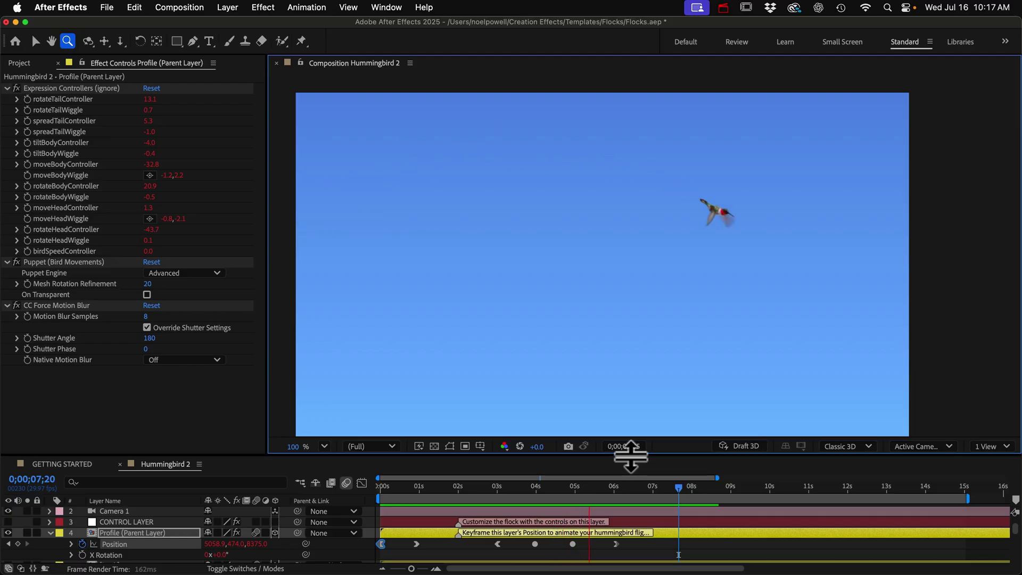
left_click_drag(631, 455, 631, 387)
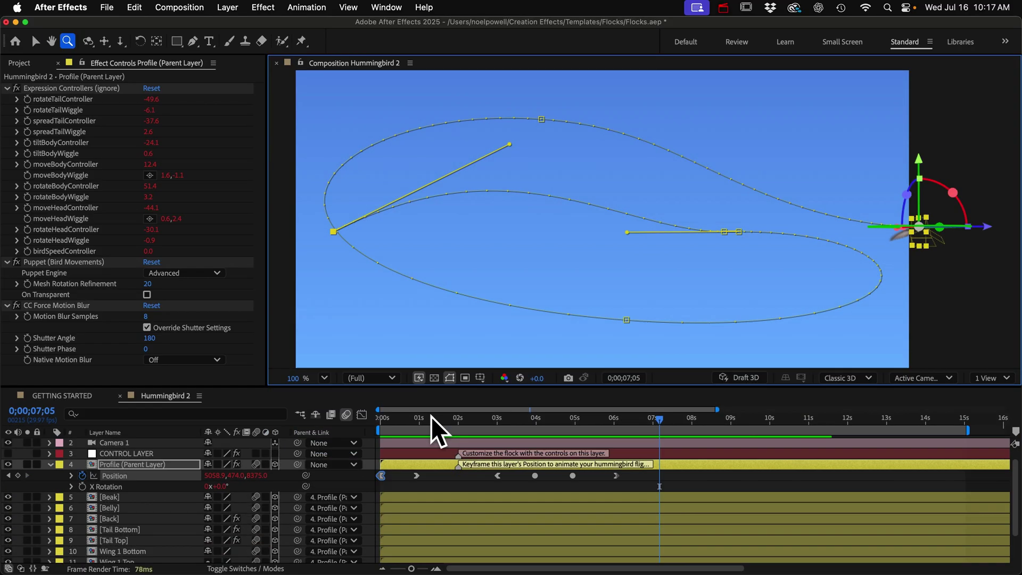
left_click_drag(431, 417, 520, 419)
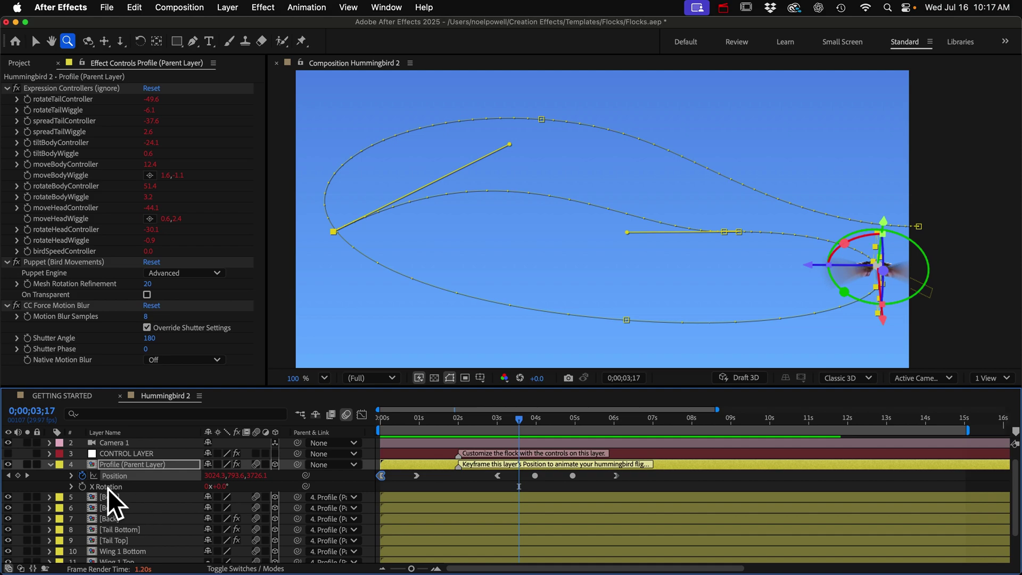
Keyframe X Rotation from 03;03, banking to 58° at 03;15, 50° near 5 s, 0° at 6 s.
key("v")
left_click_drag(487, 420, 503, 420)
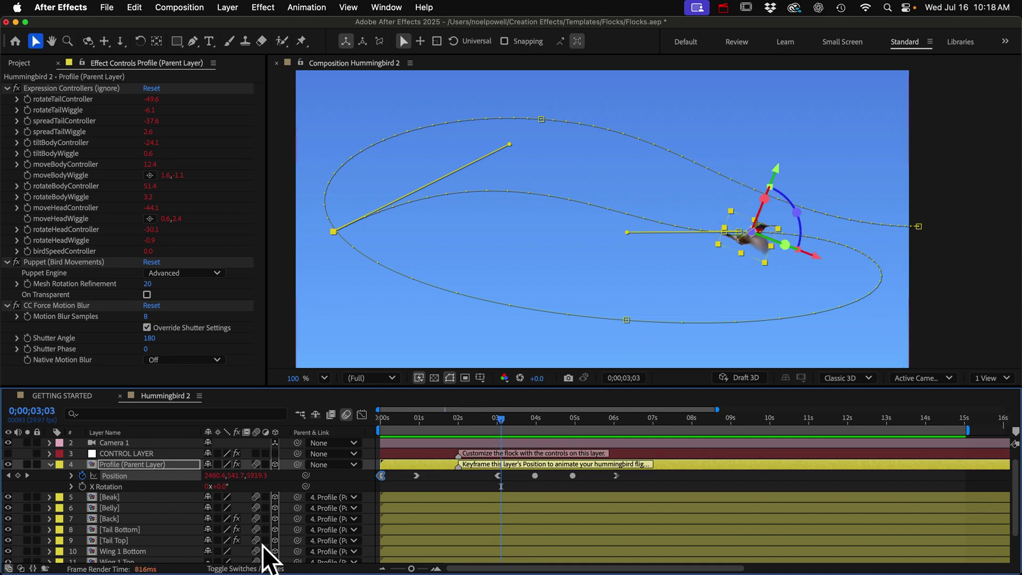
left_click(82, 487)
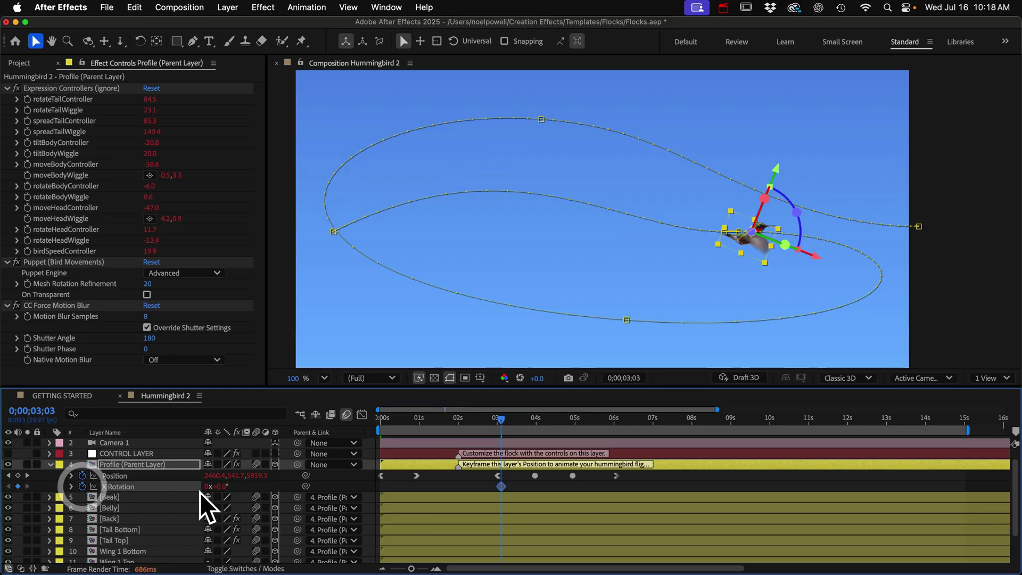
left_click_drag(503, 418, 520, 419)
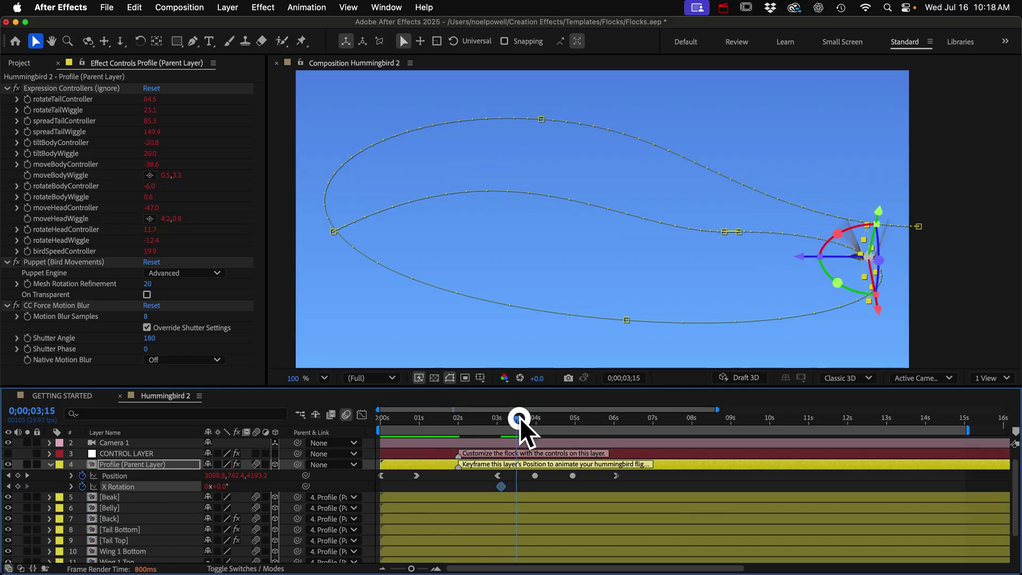
left_click_drag(228, 487, 265, 497)
left_click_drag(521, 419, 579, 429)
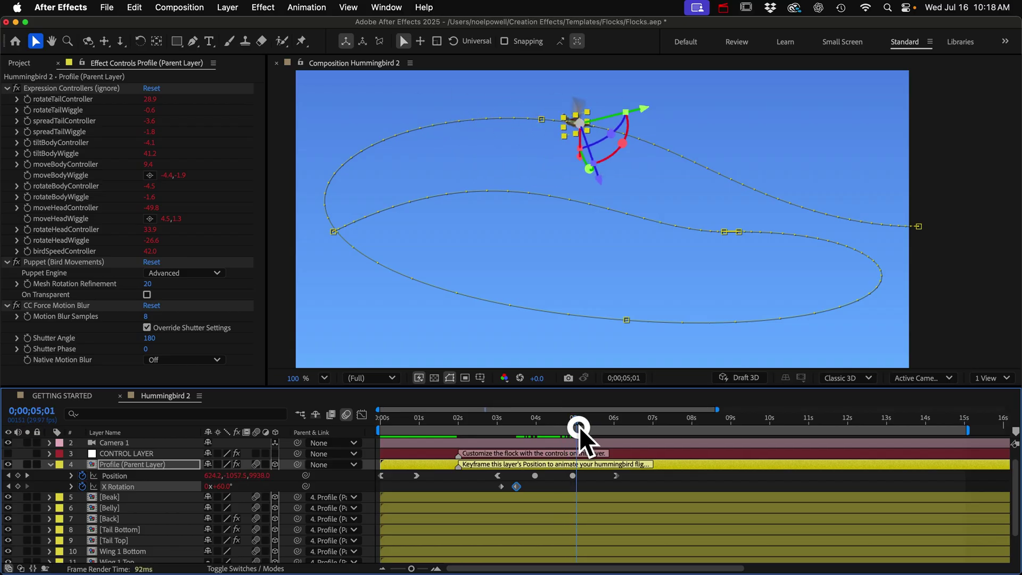
left_click(227, 487)
type("50")
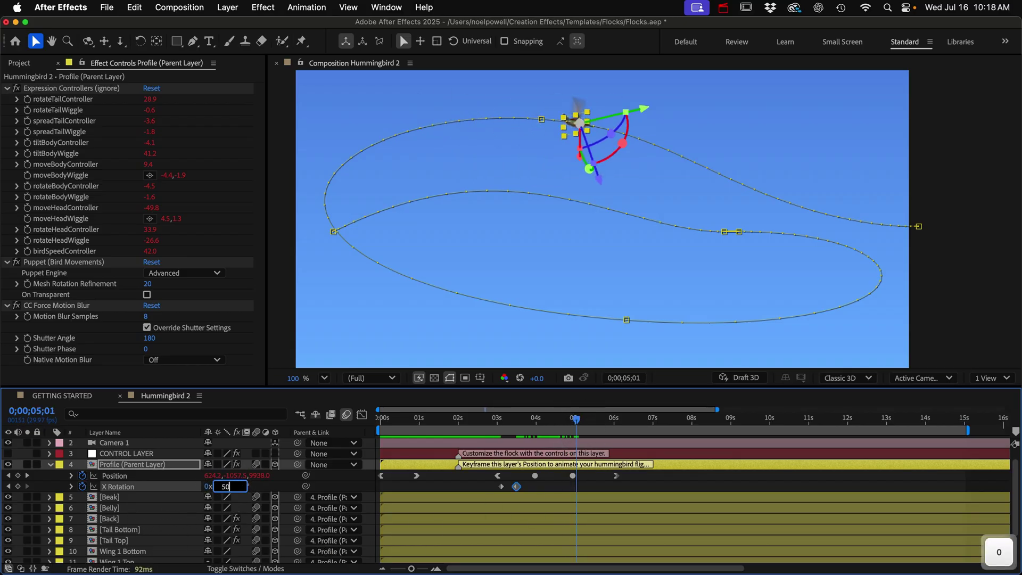
key("Return")
left_click_drag(577, 421, 618, 430)
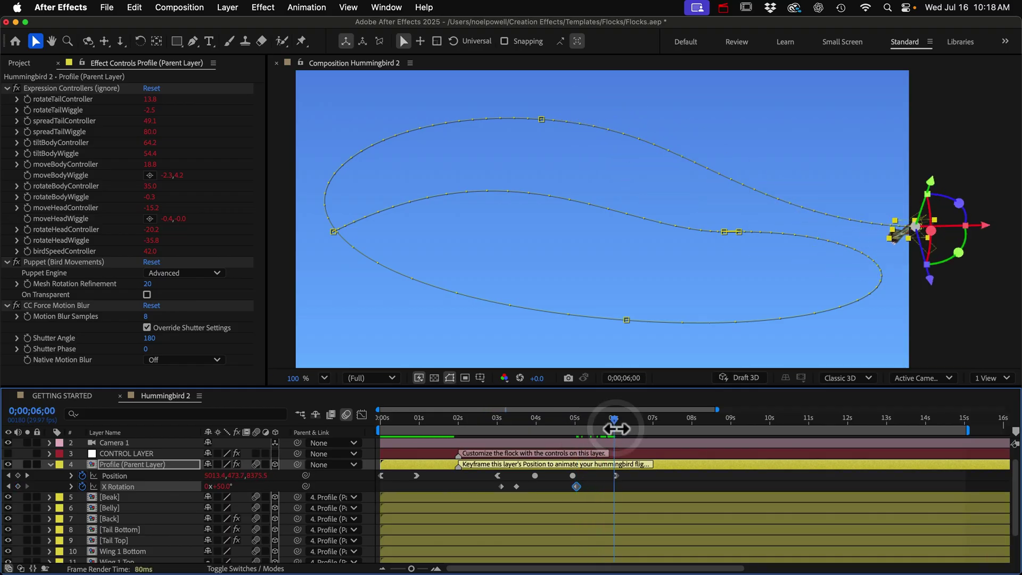
key("Return")
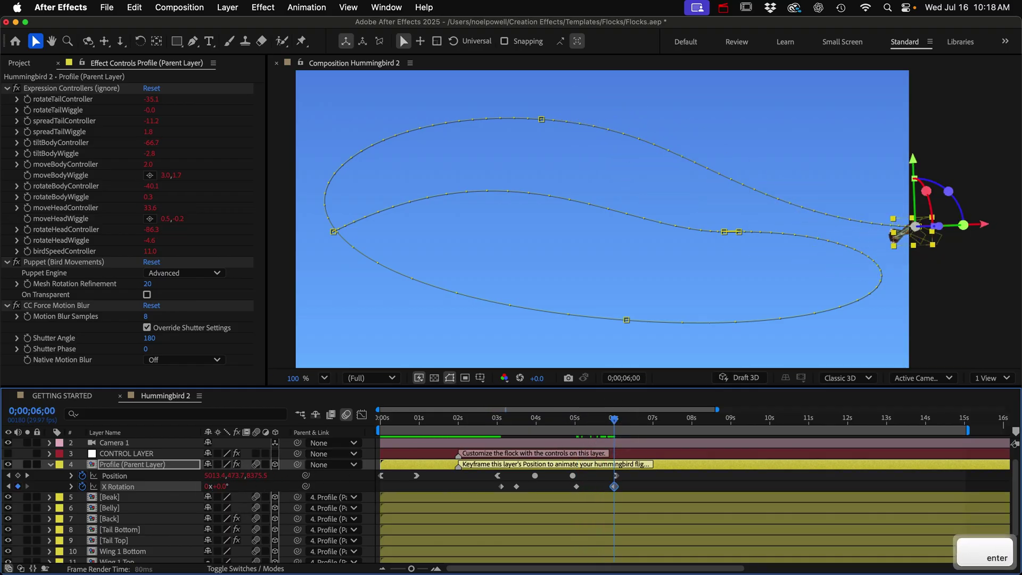
Apply Easy Ease to all four X Rotation keyframes.
left_click_drag(639, 493, 475, 497)
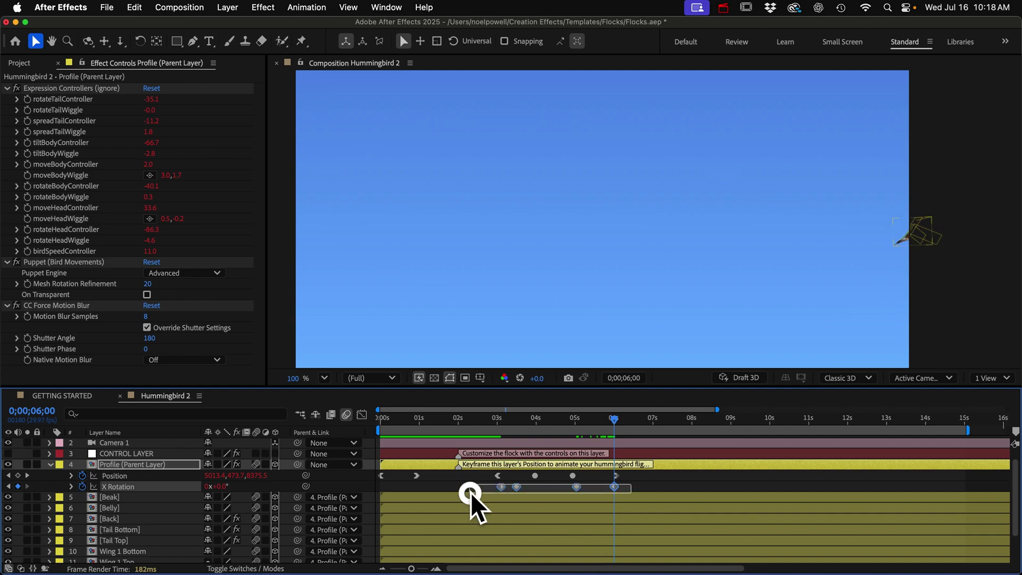
right_click(517, 487)
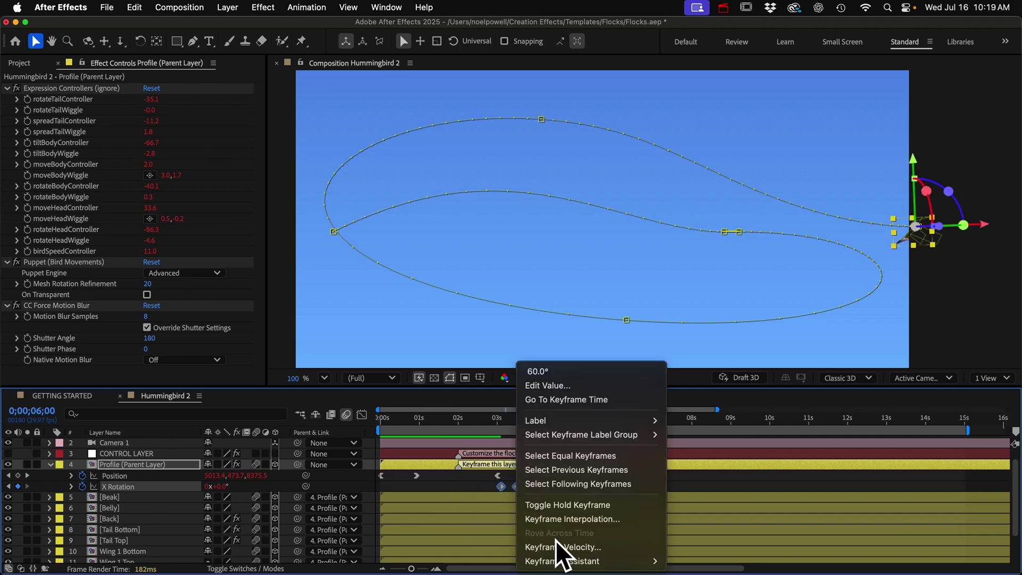
mouse_move(634, 562)
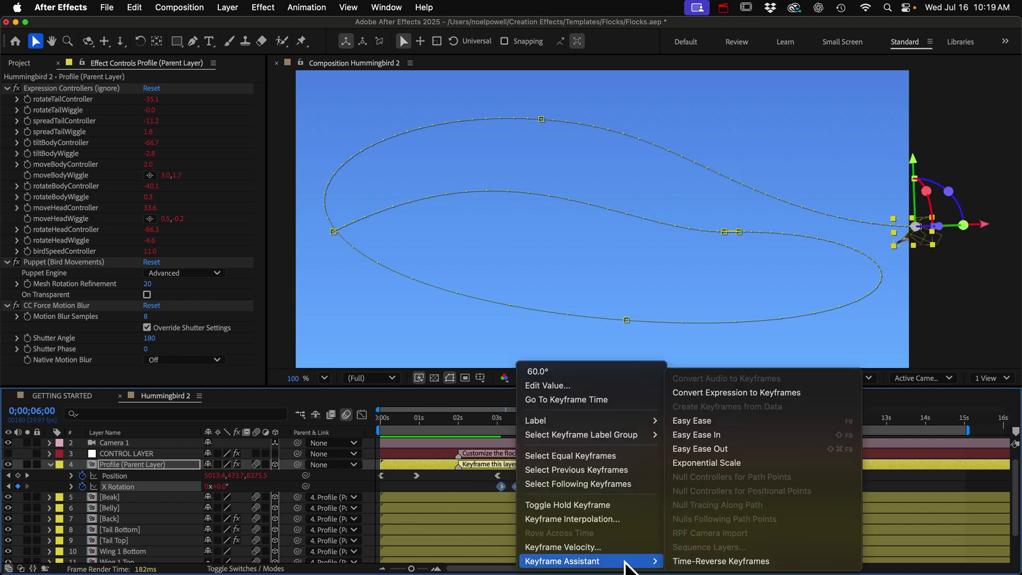
left_click(693, 420)
In the Graph Editor, drag the Position speed keyframe near 03;28 upward to raise peak speed.
left_click(651, 477)
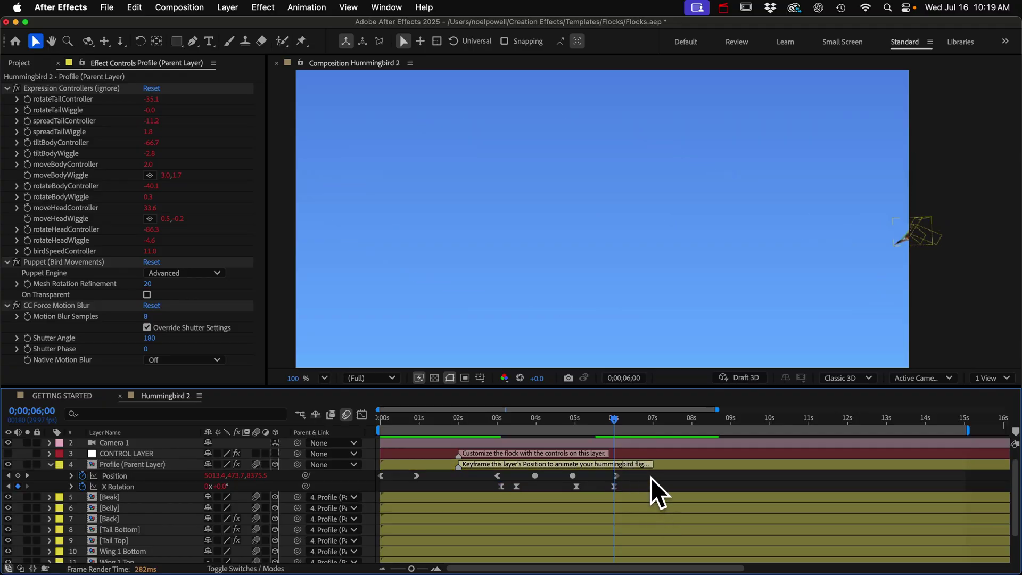
left_click(363, 415)
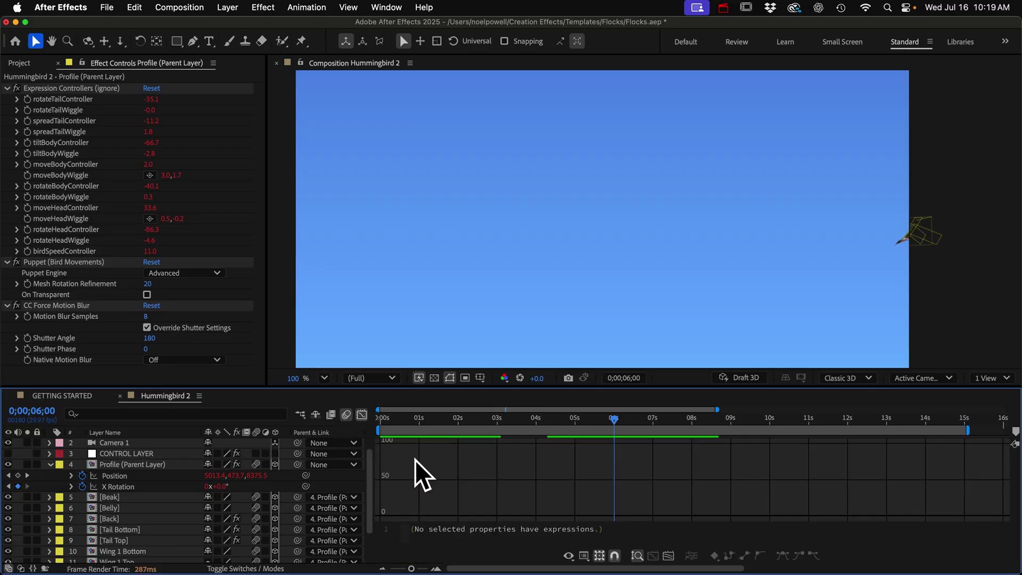
left_click(108, 475)
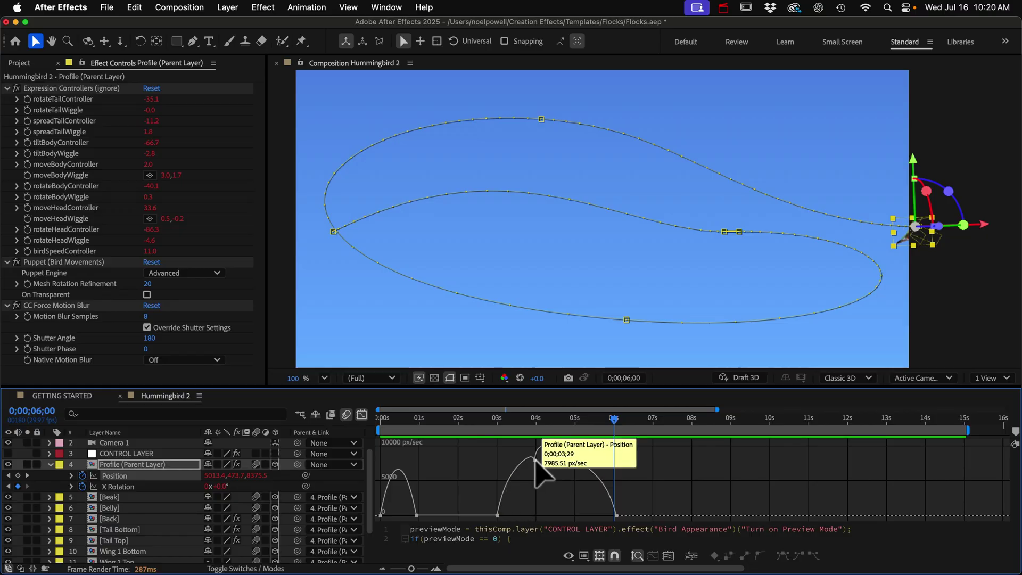
left_click_drag(534, 459, 582, 455)
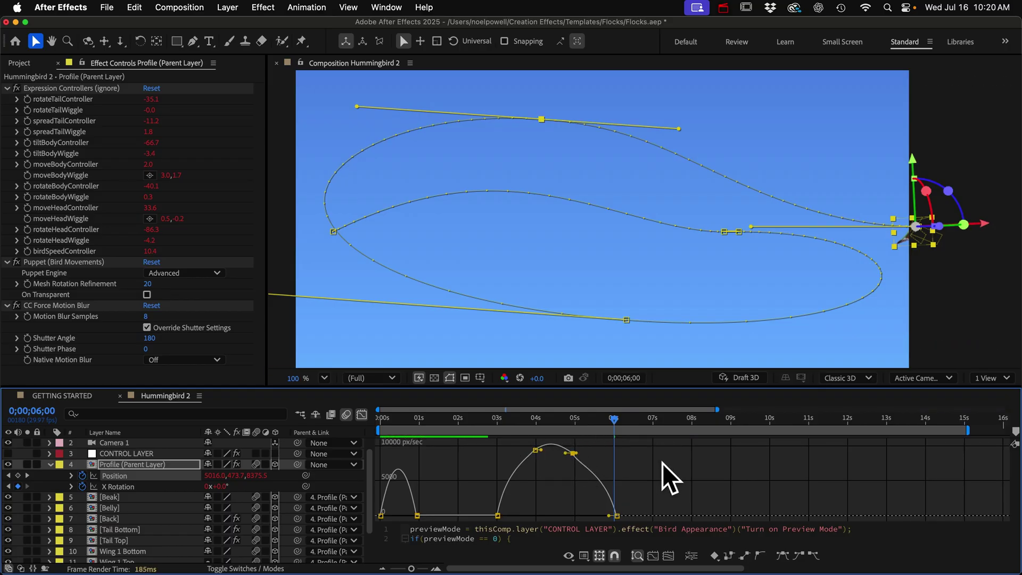
left_click(363, 414)
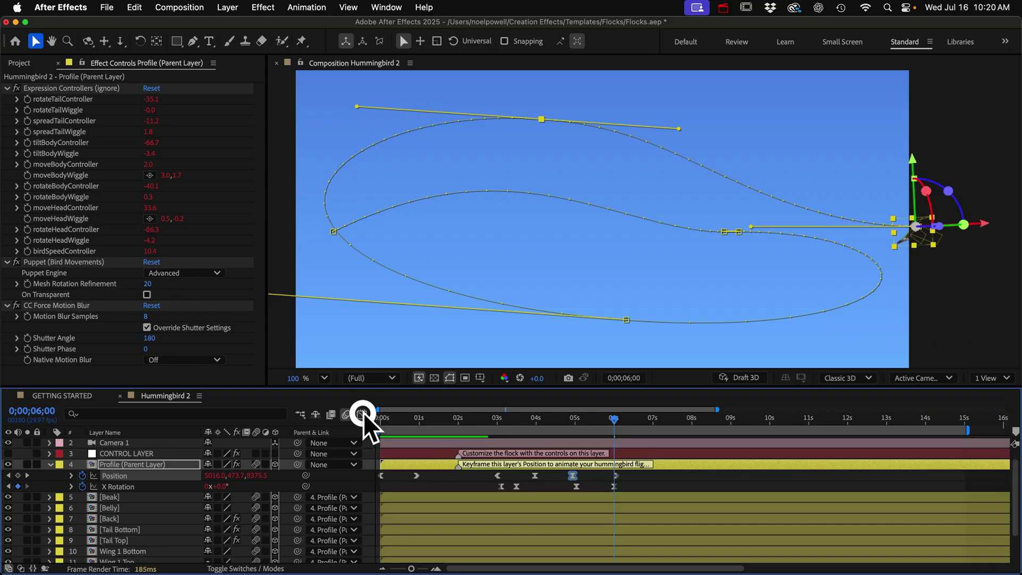
key("0")
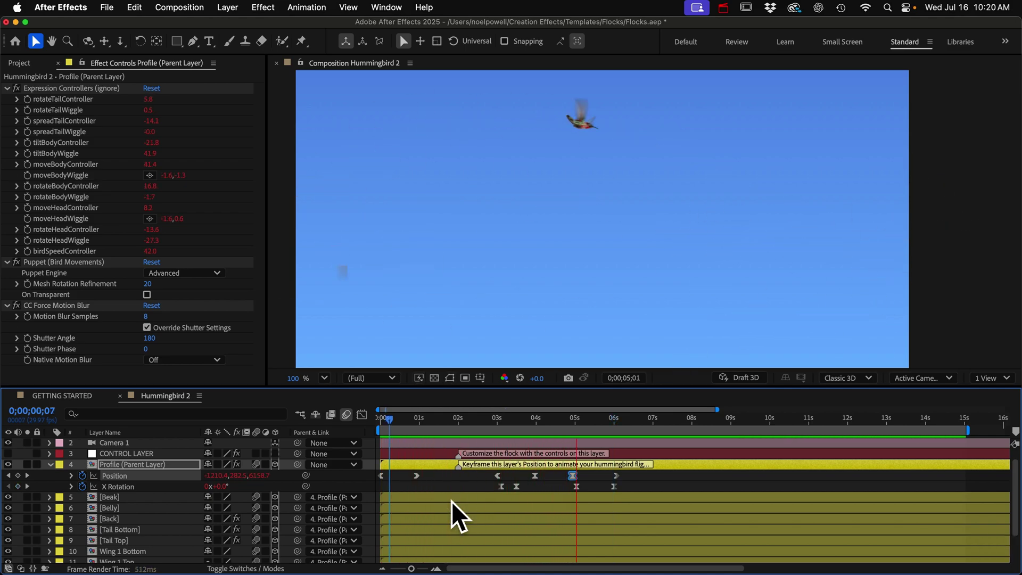
key("0")
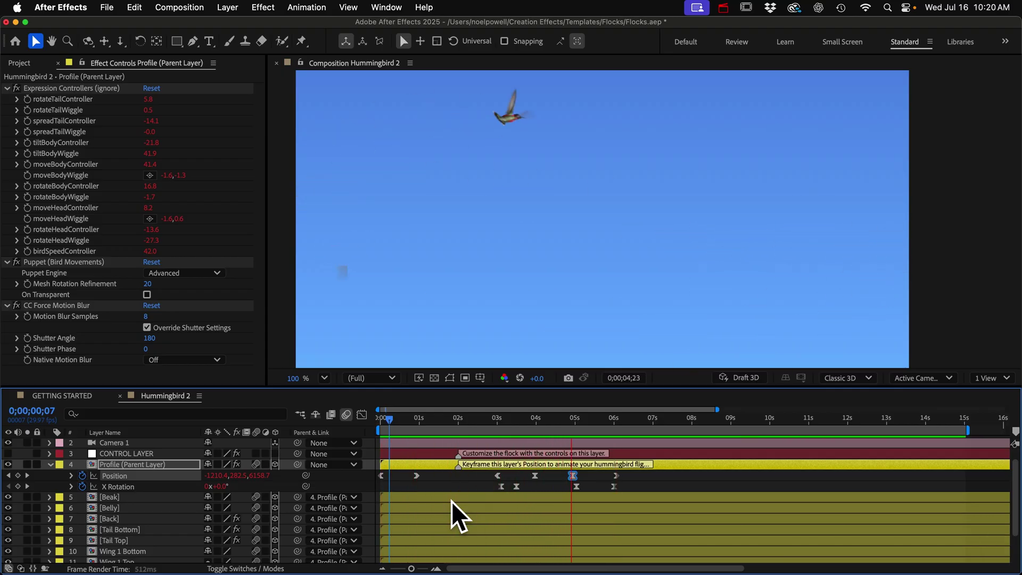
key("0")
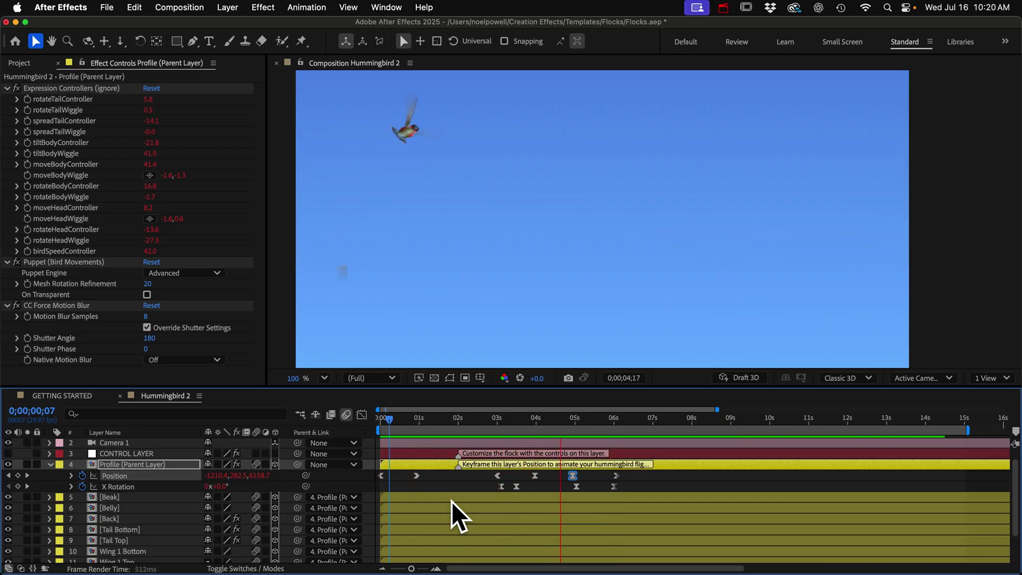
key("space")
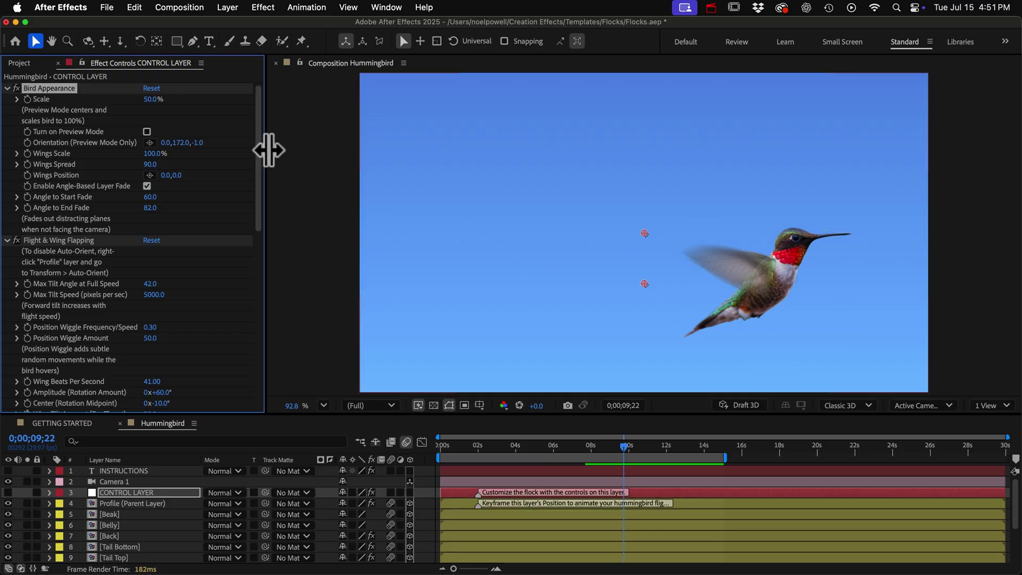
Duplicate the Hummingbird comp with Cmd+D and open the new Hummingbird 2.
left_click(19, 64)
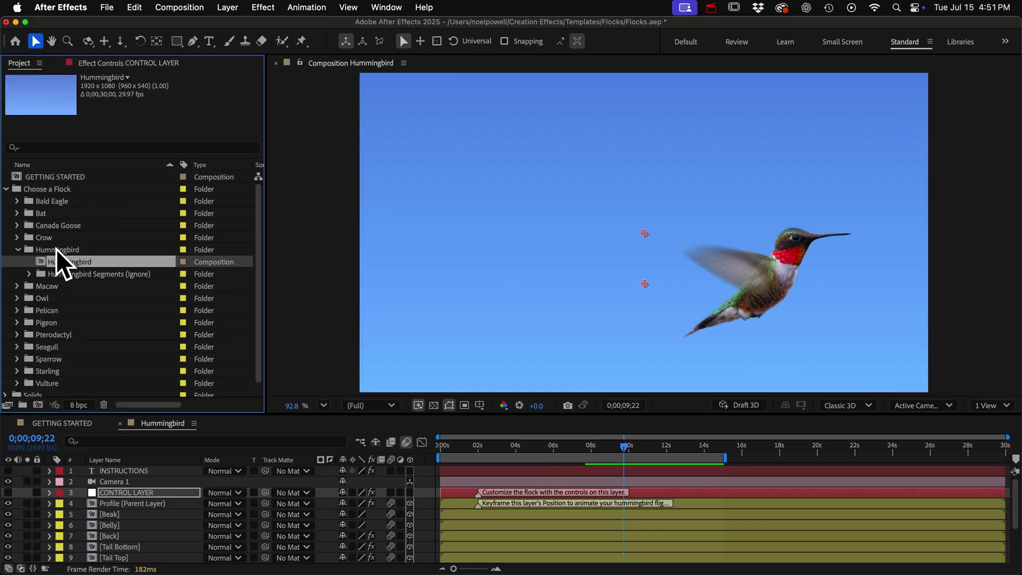
key("super+d")
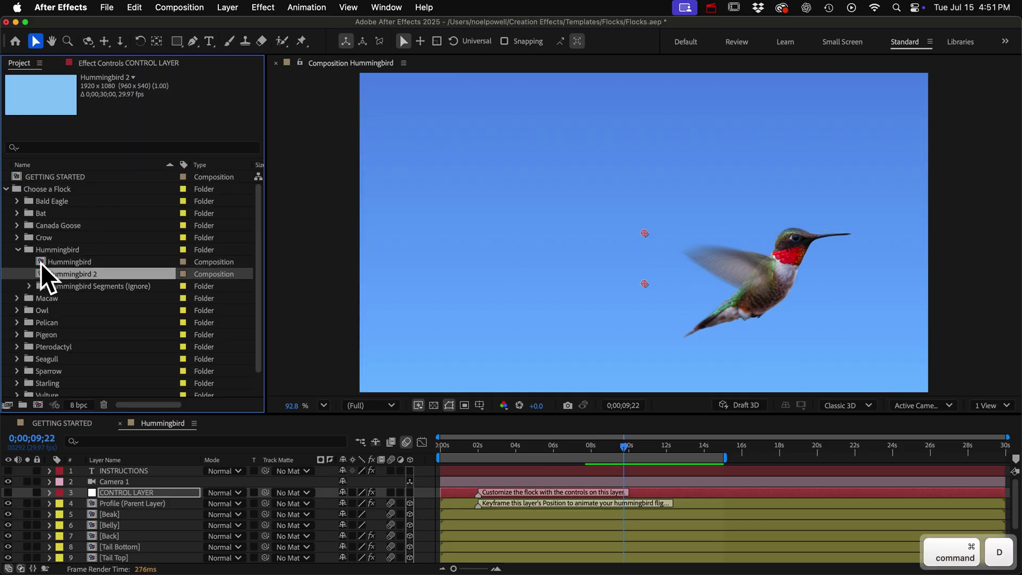
left_click(68, 275)
double_click(67, 275)
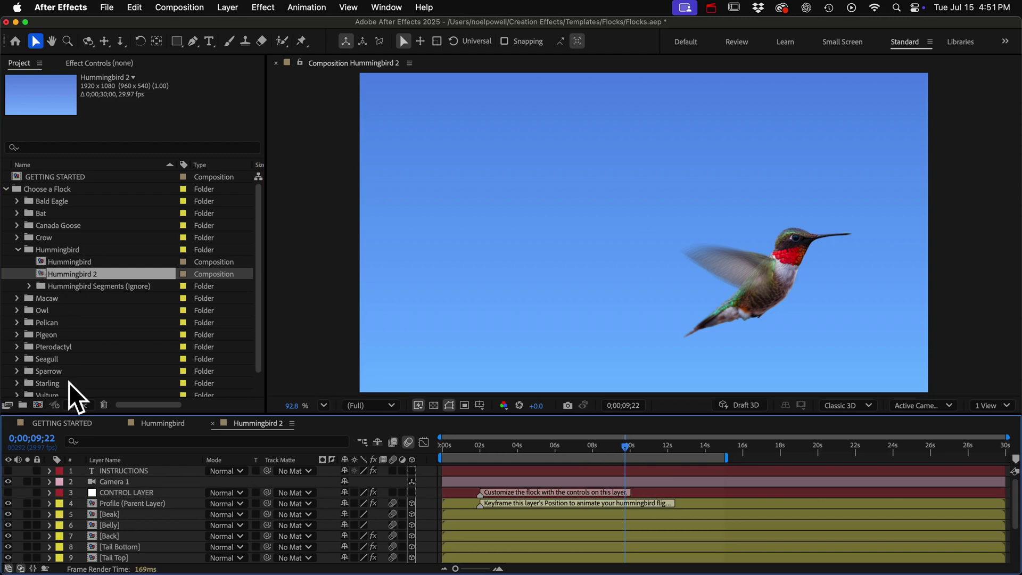
Rename its CONTROL LAYER to 'CONTROL LAYER 2'.
left_click(122, 493)
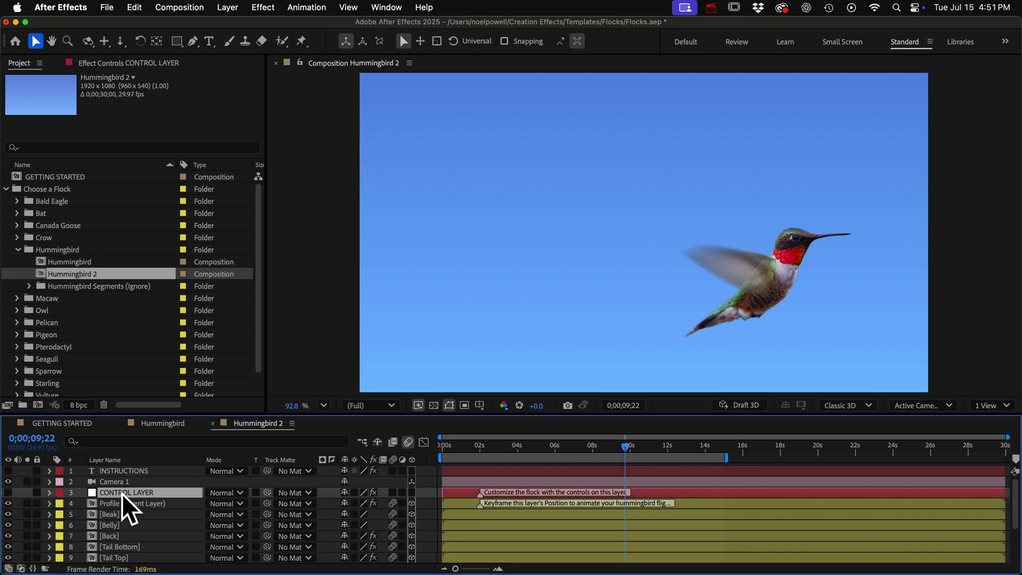
key("Return")
type("2")
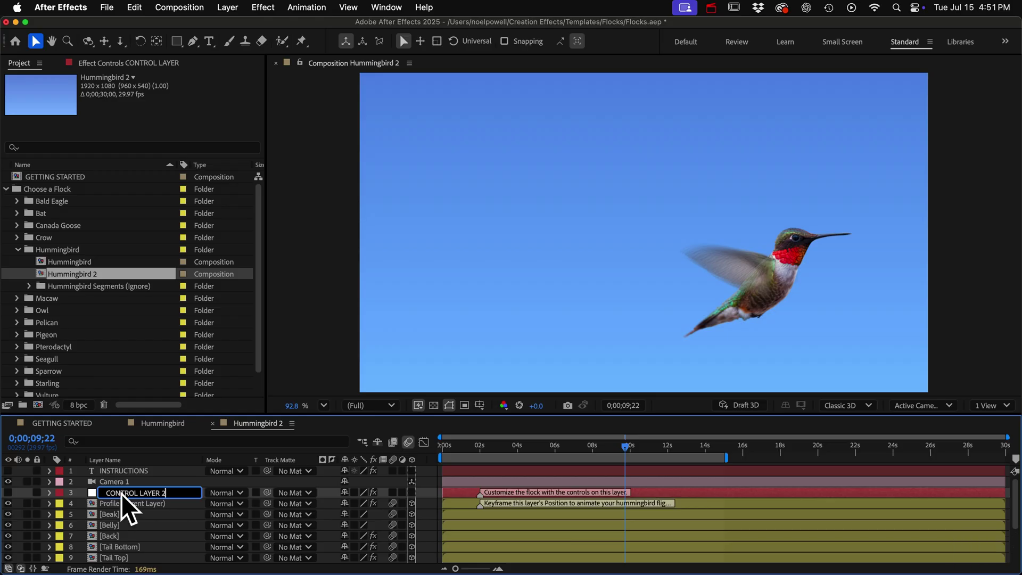
key("Return")
scroll(122, 496, "down", 5)
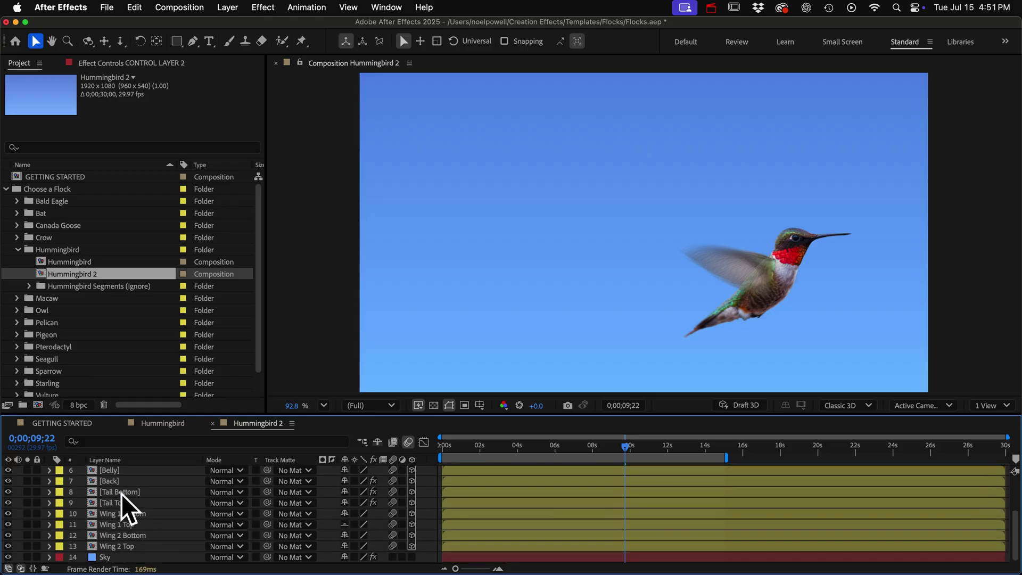
Copy the hummingbird layers down to Wing 2 Top and paste them above Sky in Hummingbird.
left_click(117, 547, "shift")
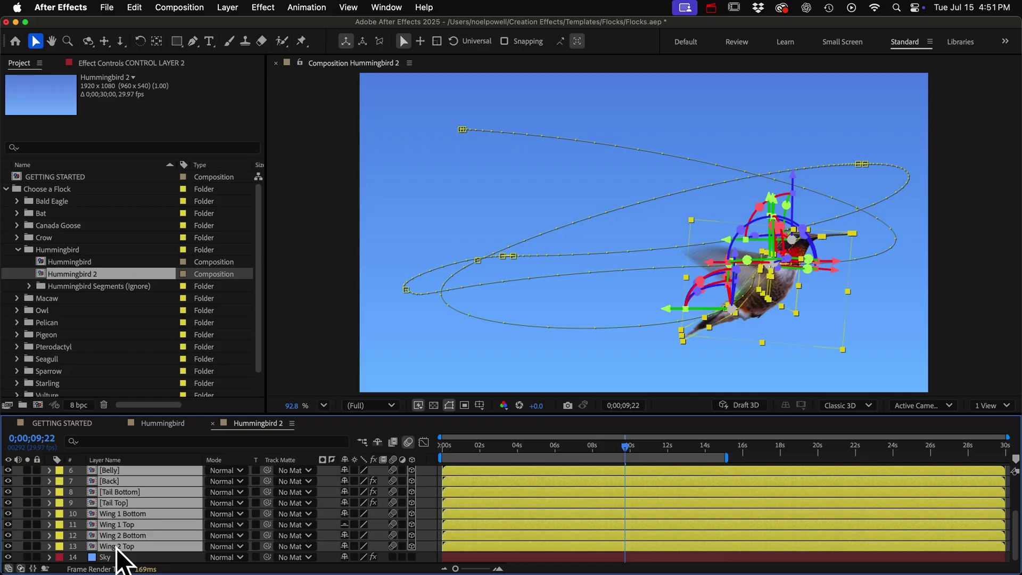
key("super+c")
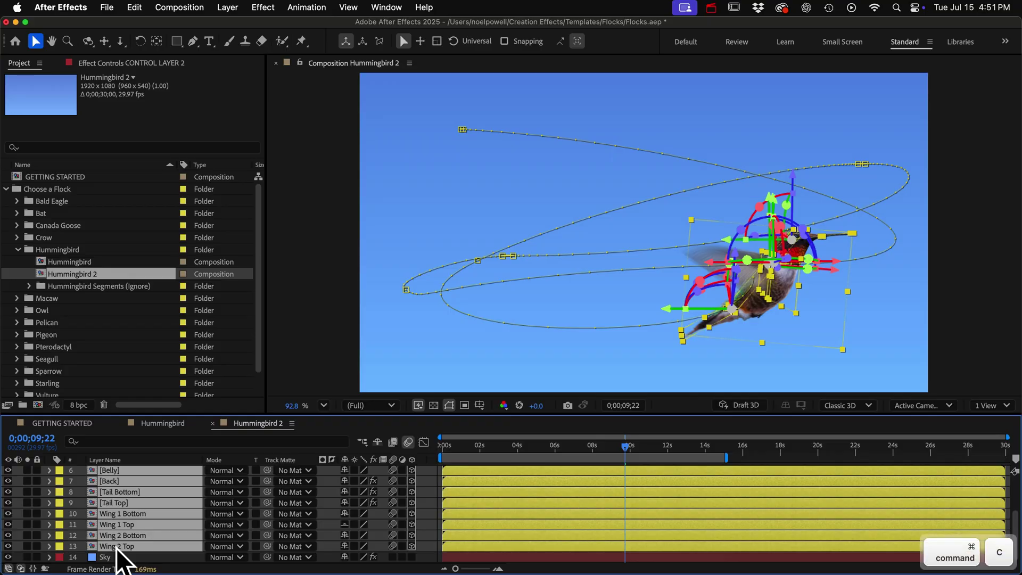
left_click(162, 425)
scroll(119, 524, "down", 3)
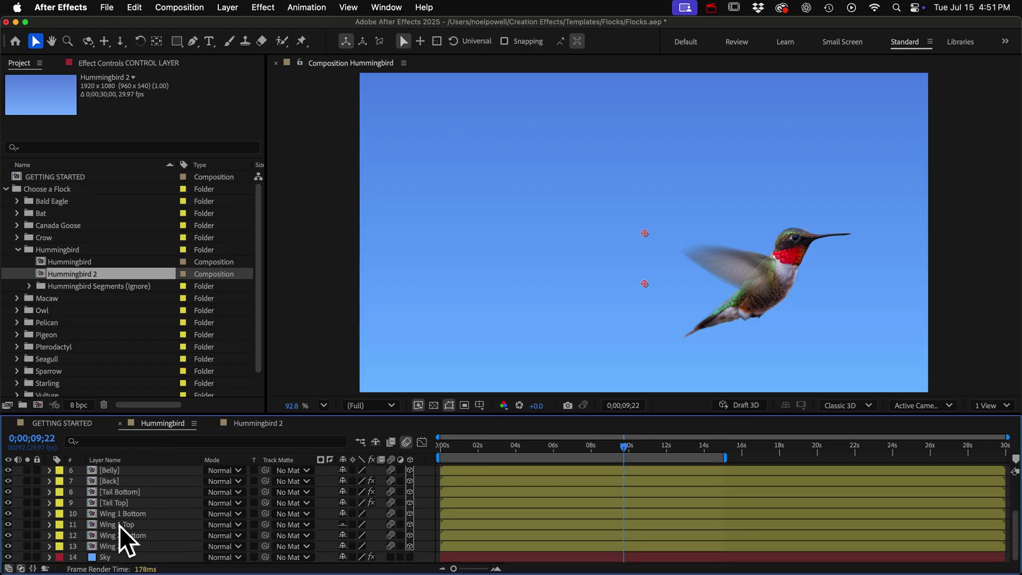
left_click(141, 557)
key("super+v")
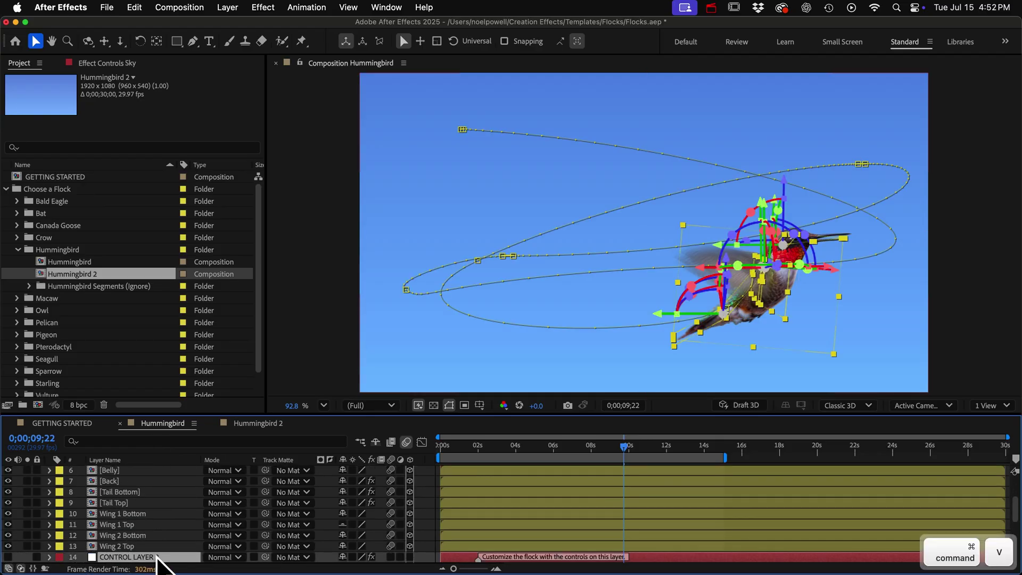
Shift the pasted Profile (Parent Layer) 2 left to Position X 1023.1.
scroll(152, 543, "down", 4)
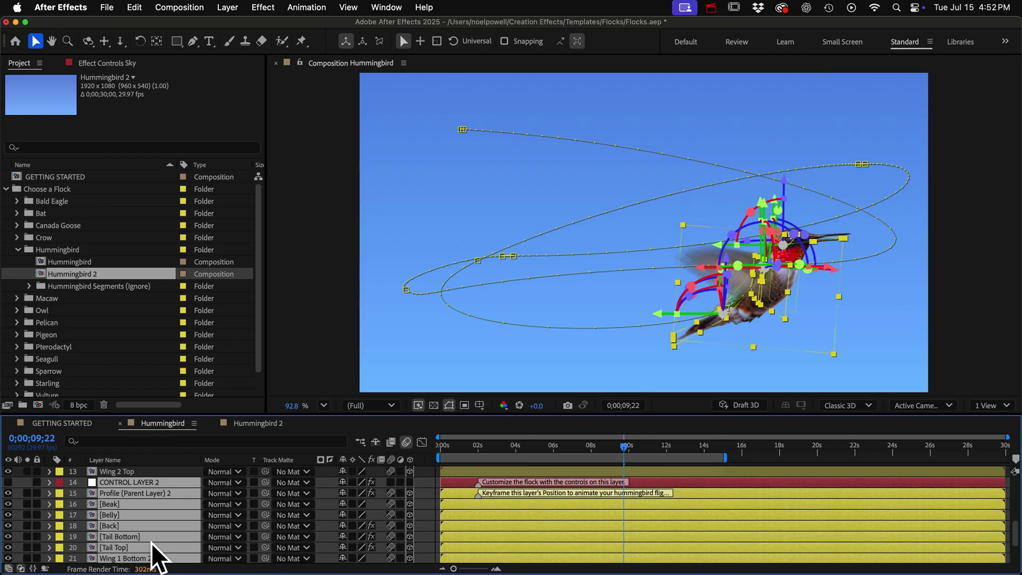
left_click(145, 492)
key("u")
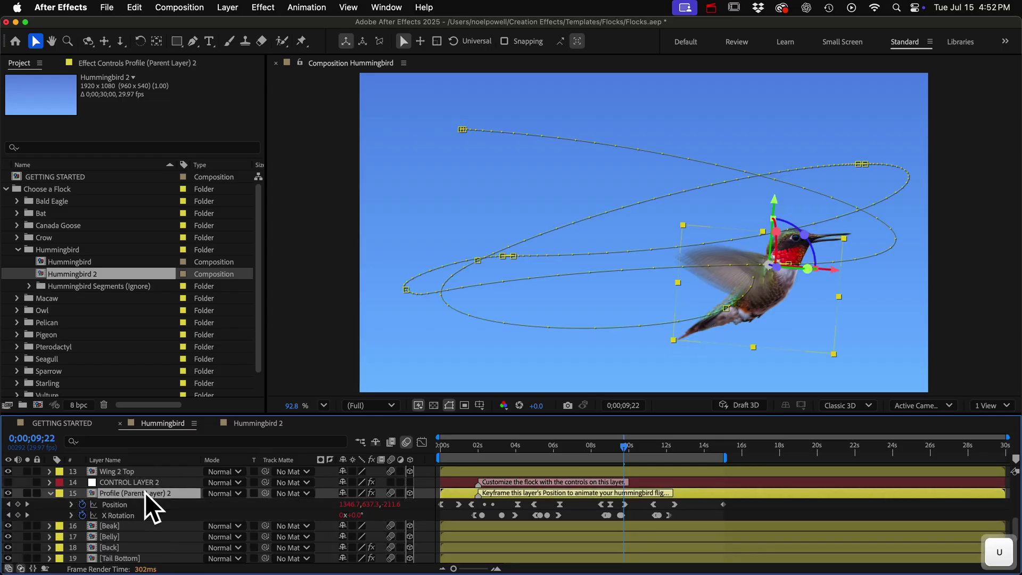
key("Page_Down")
key("Page_Down")
left_click_drag(347, 504, 201, 493)
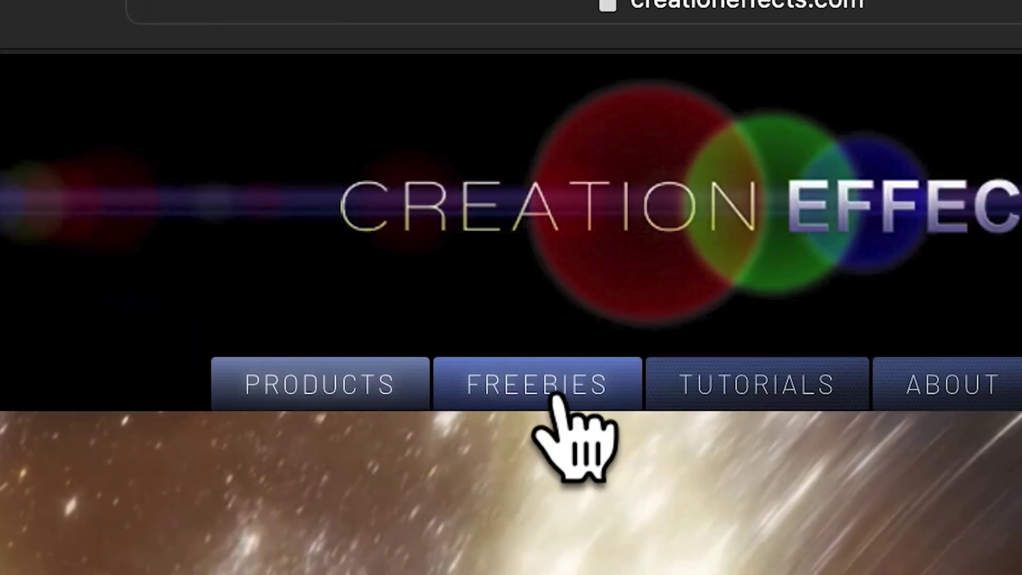
Open creationeffects.com's Freebies page and scroll through the free After Effects downloads.
left_click(565, 394)
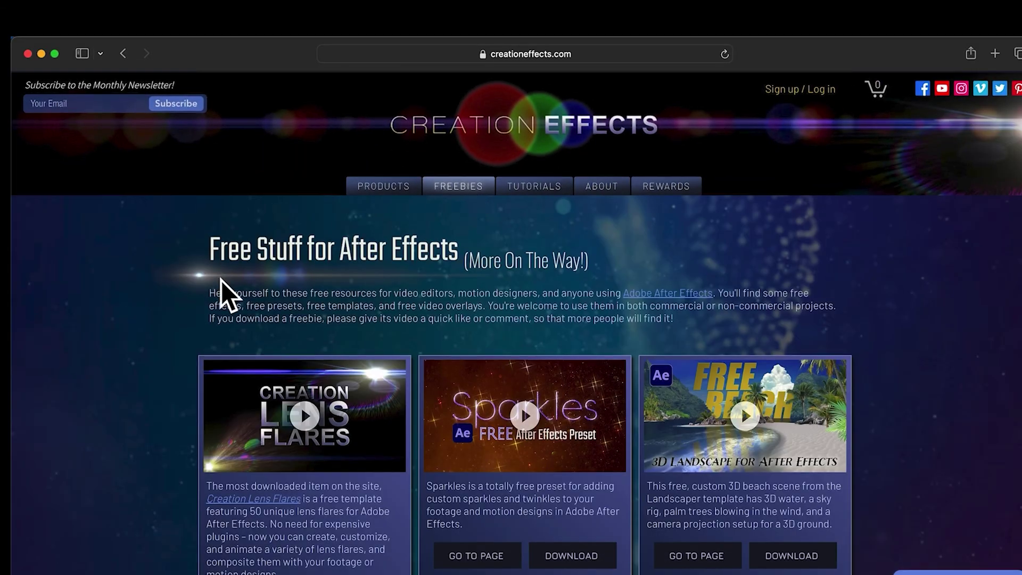
scroll(220, 279, "down", 5)
scroll(221, 278, "down", 10)
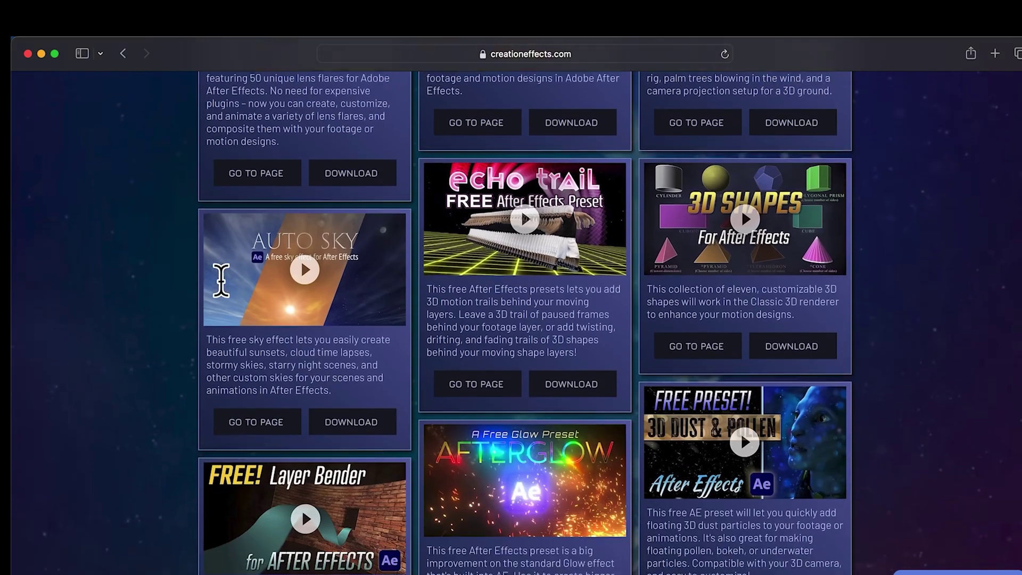